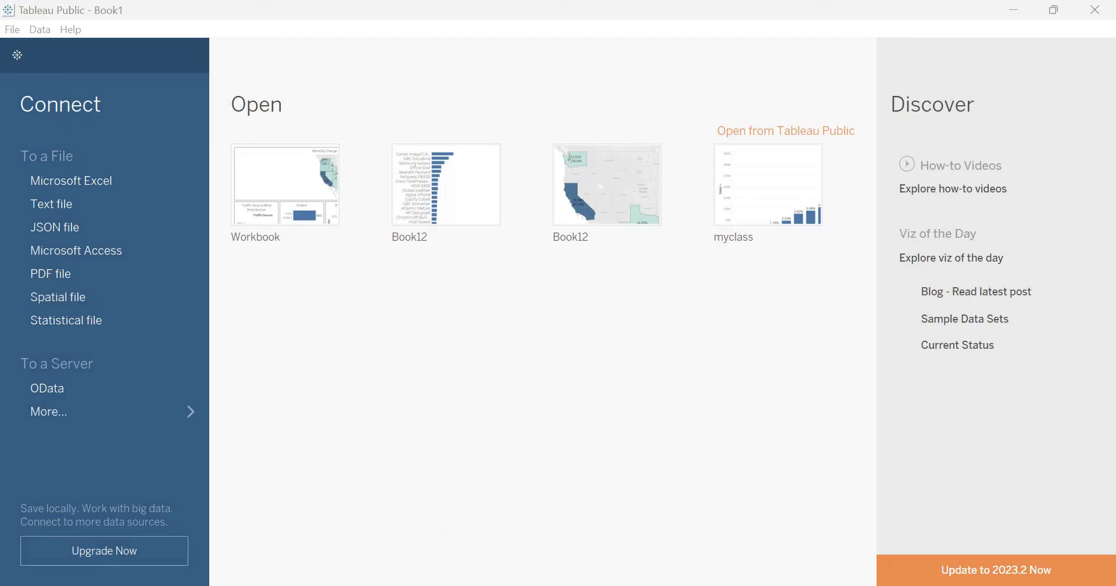
Switch to the Chrome window showing the CORGIS State Crime CSV page
key(alt+Tab)
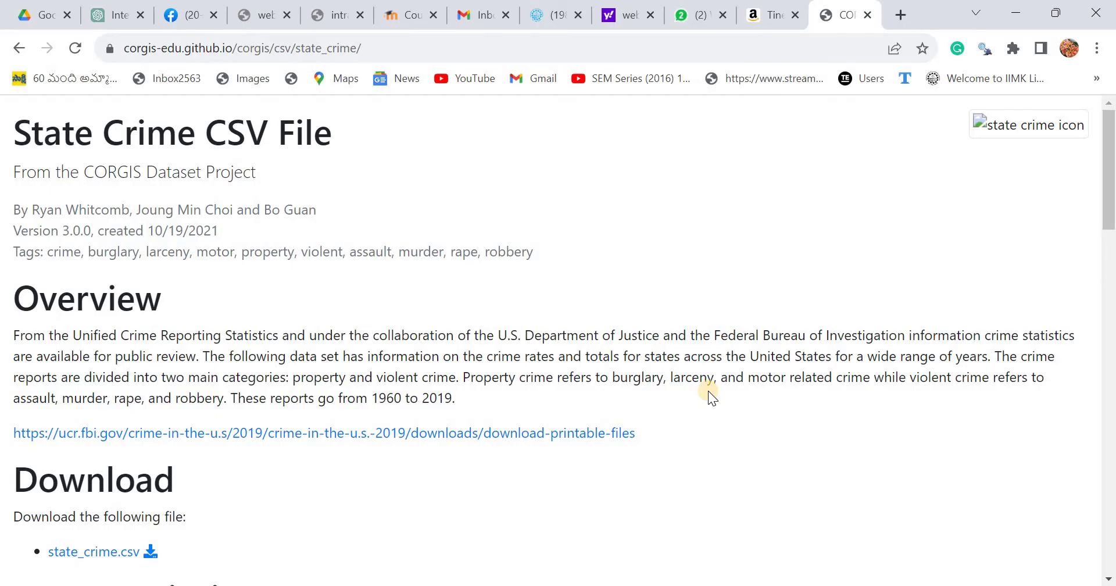
Check the ucr.fbi.gov source page, then download state_crime.csv (504 KB)
click(515, 436)
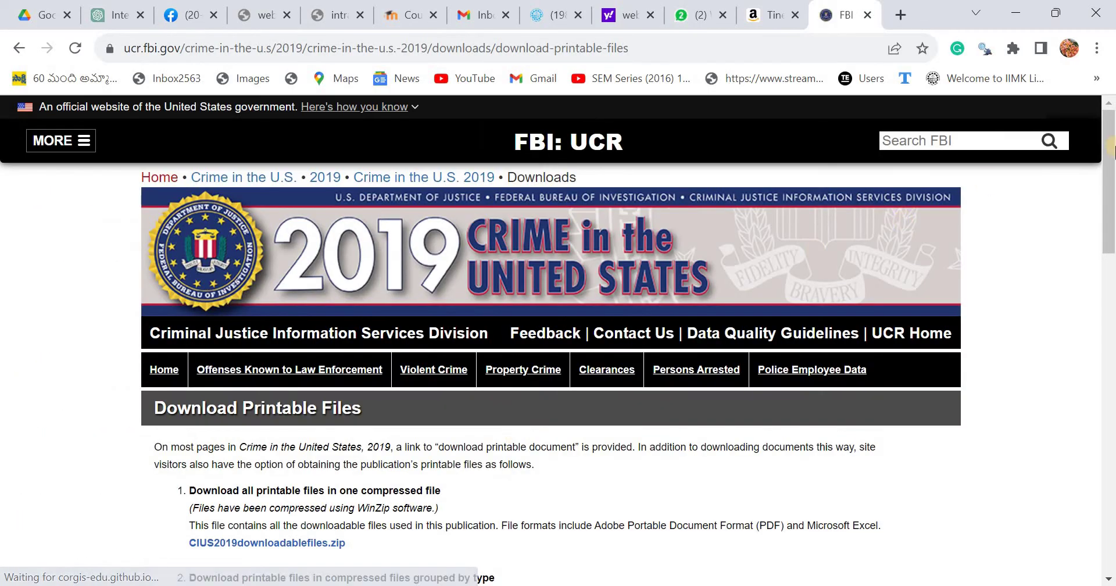
click(1110, 300)
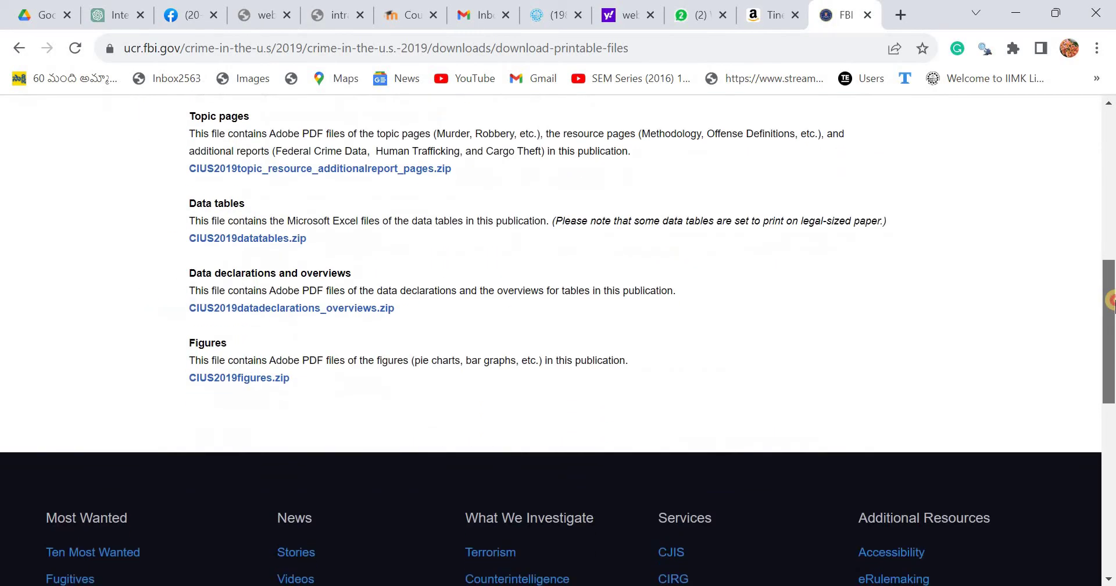
click(1106, 130)
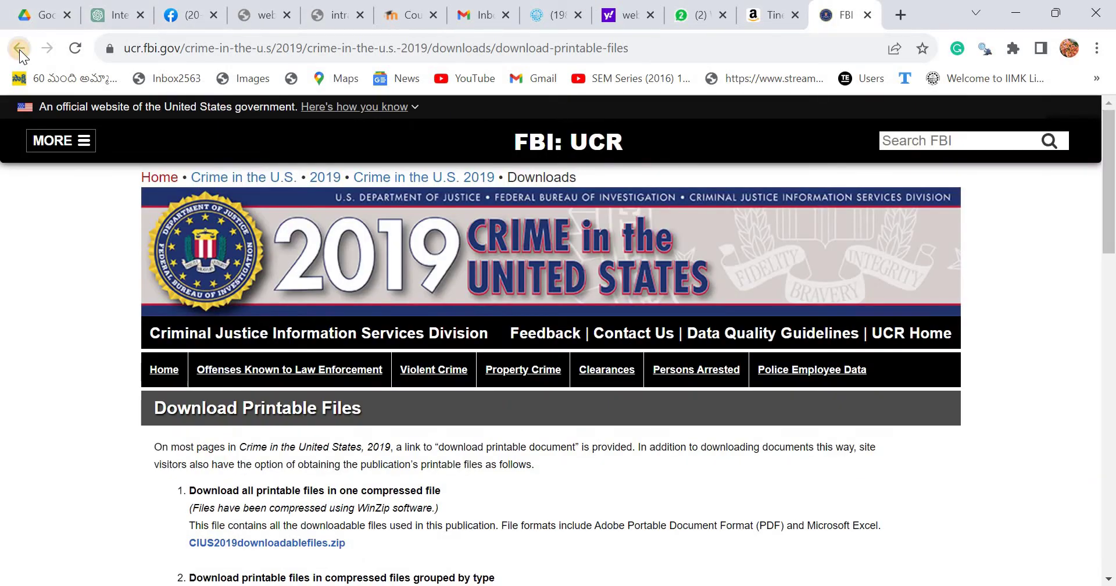
click(19, 50)
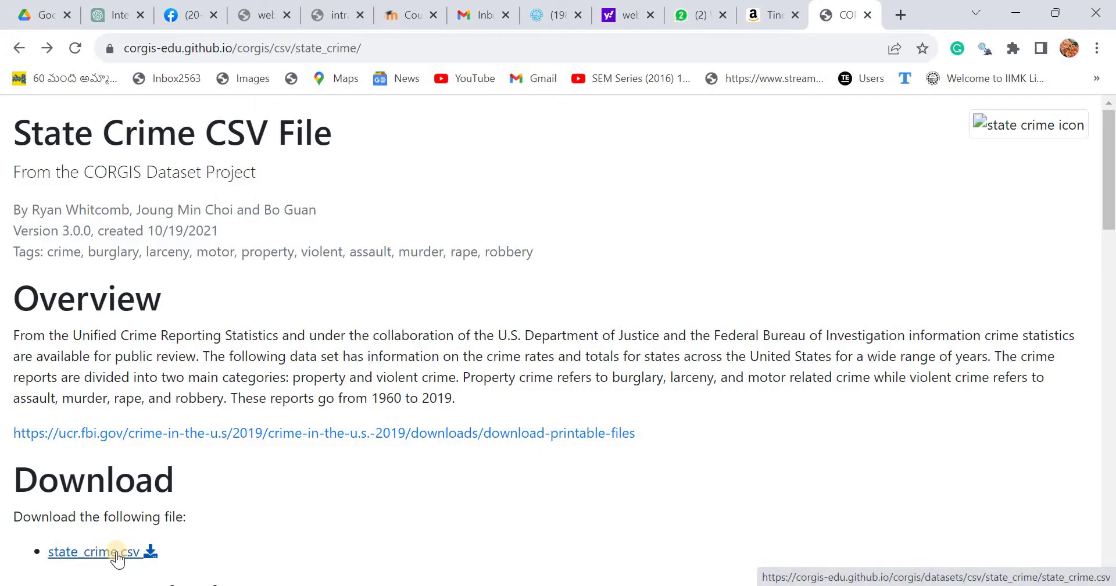
click(118, 557)
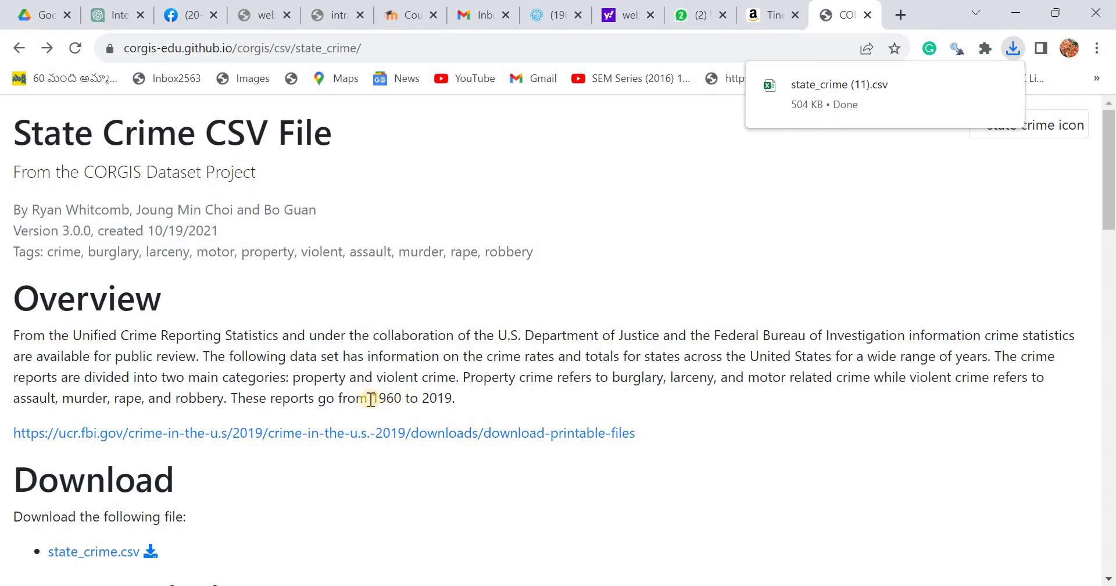
Highlight the years the crime reports cover and scroll down to the Key Descriptions
drag(371, 400, 445, 399)
click(1111, 281)
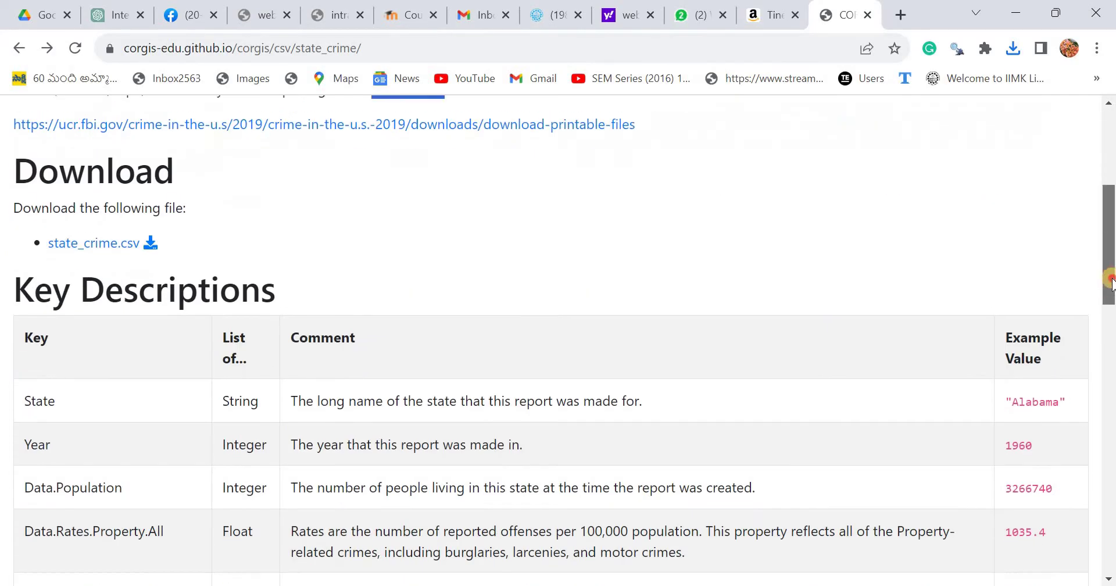
drag(1111, 282, 1111, 327)
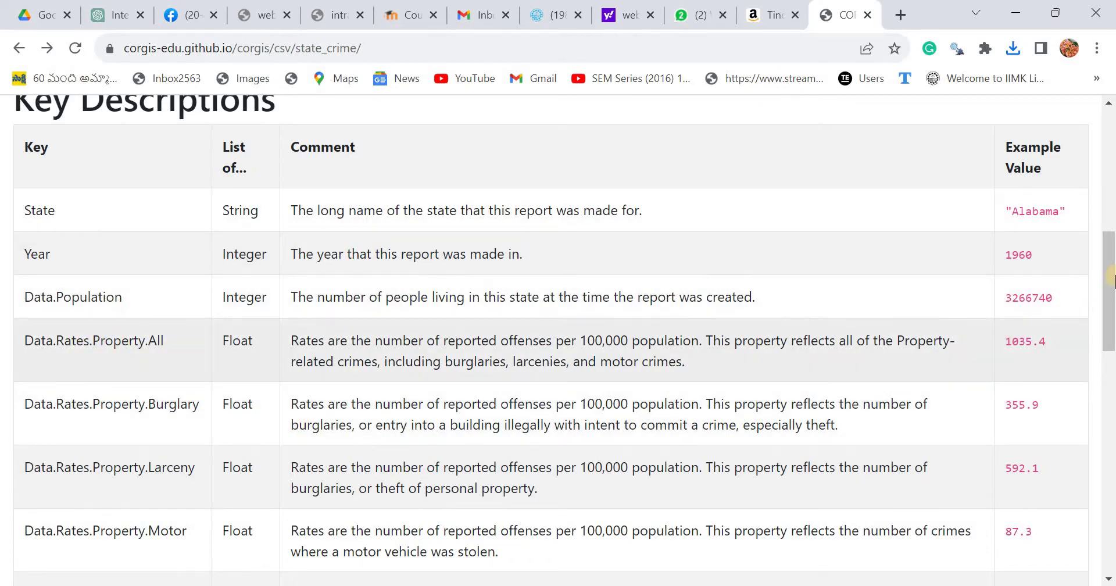
click(1110, 354)
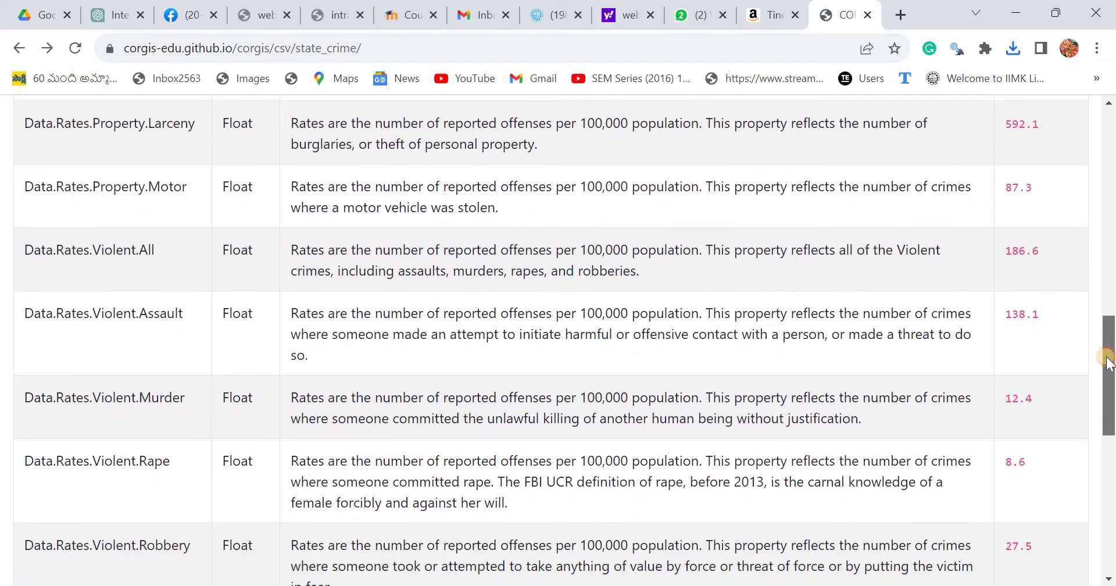
click(1111, 307)
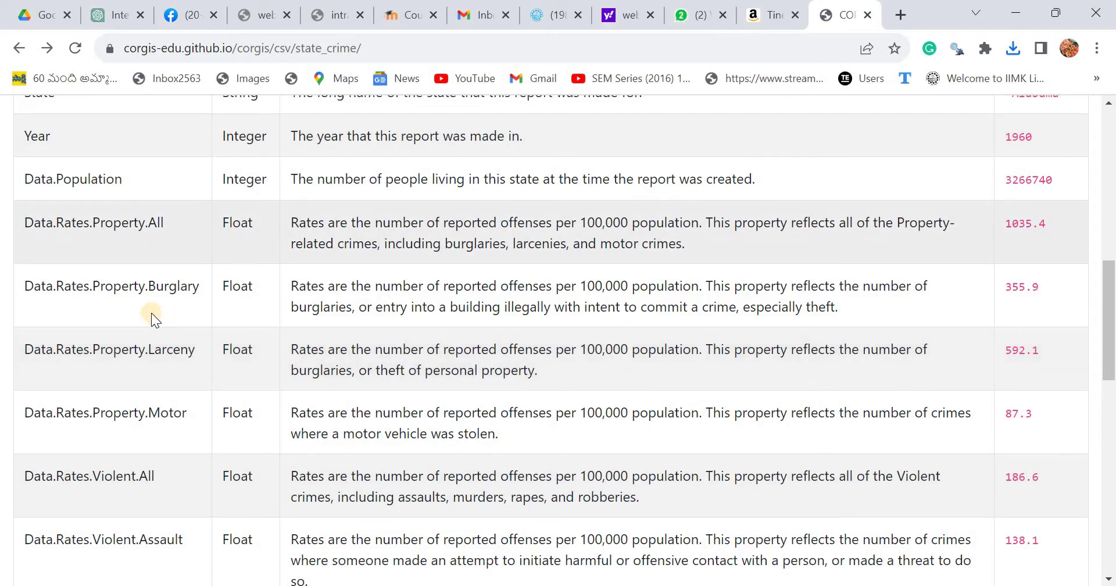
Highlight the Burglary, Larceny, Motor and Property.All rate field names
drag(29, 285, 199, 285)
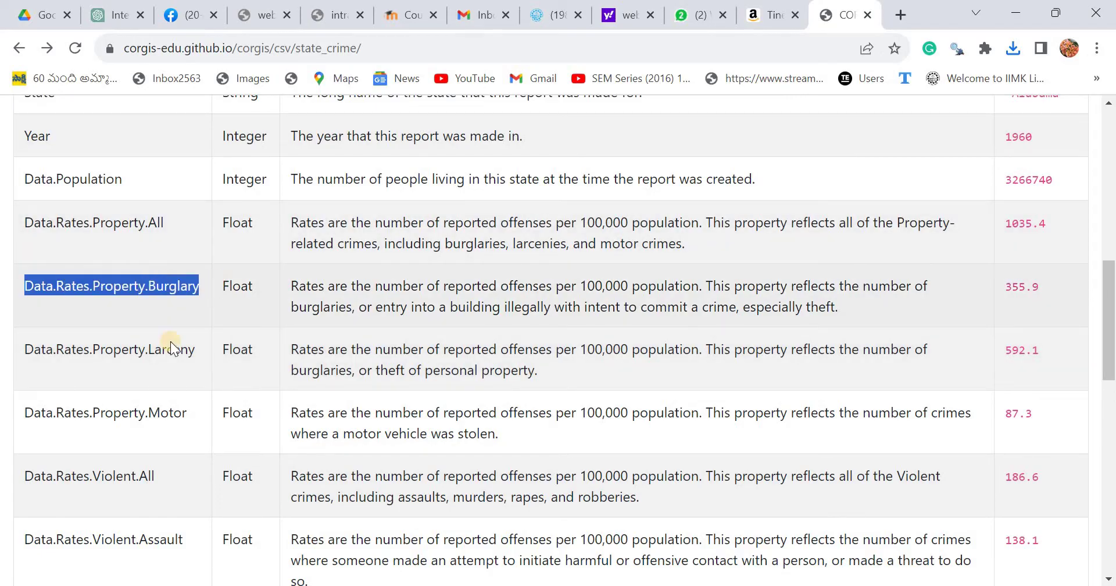
drag(227, 347, 25, 348)
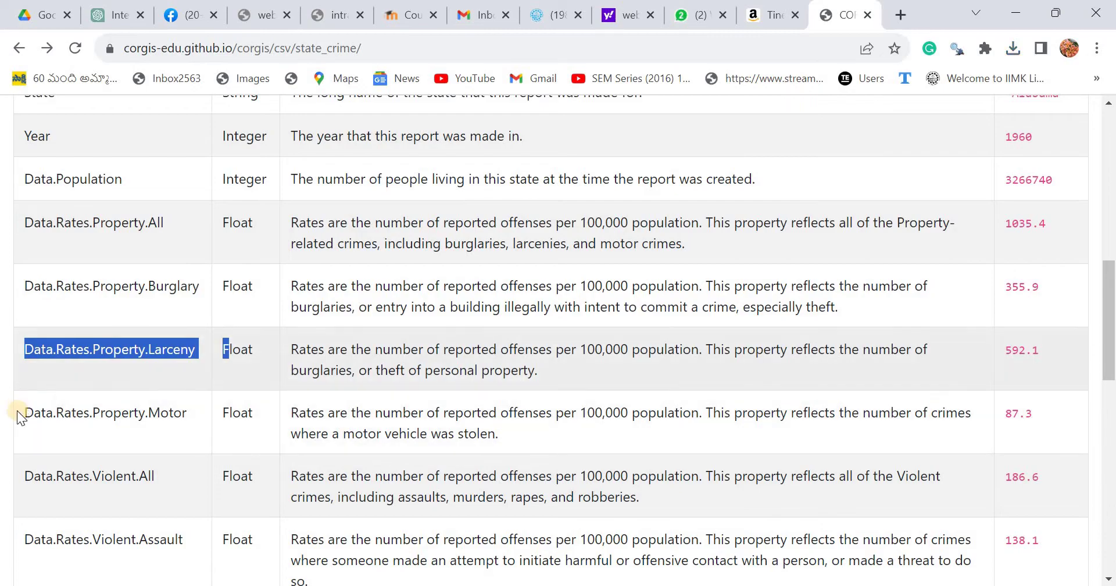
drag(23, 411, 230, 411)
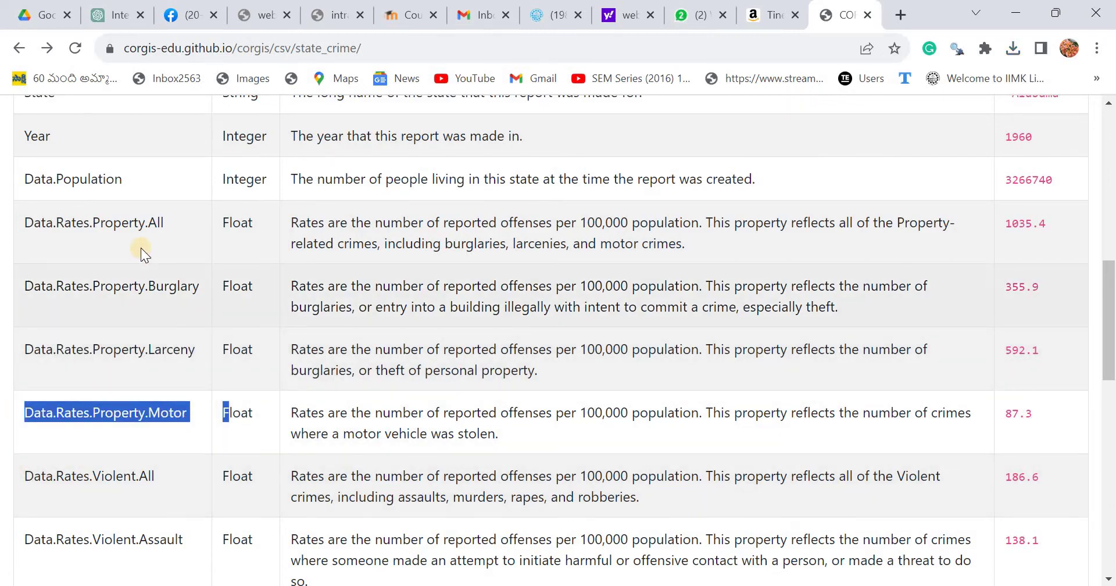
drag(94, 223, 176, 221)
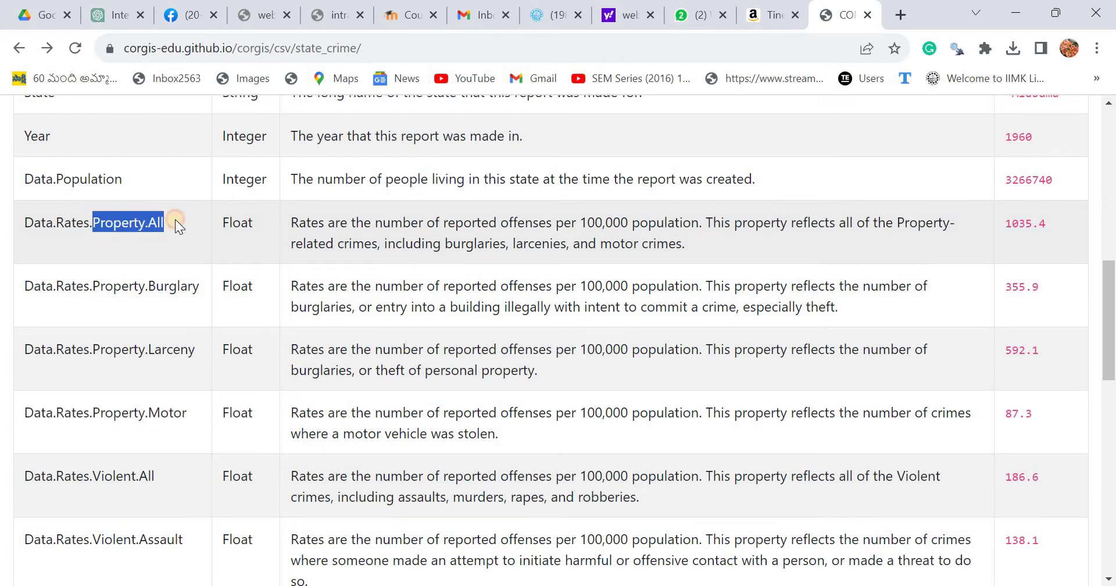
click(43, 289)
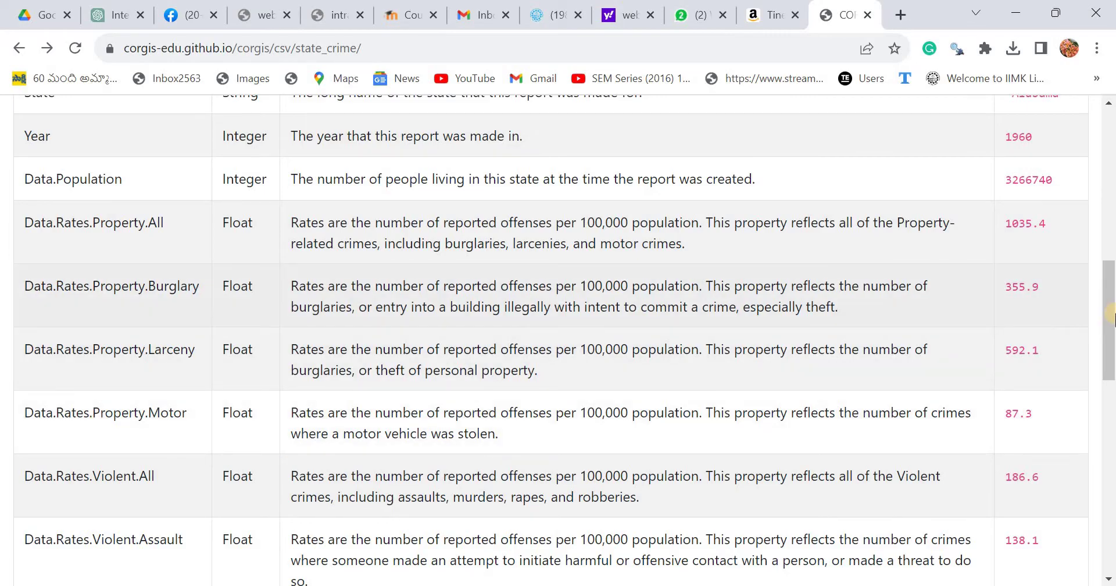
Note the per 100,000 population unit, then return to Tableau Public
scroll(1111, 317, down, 3)
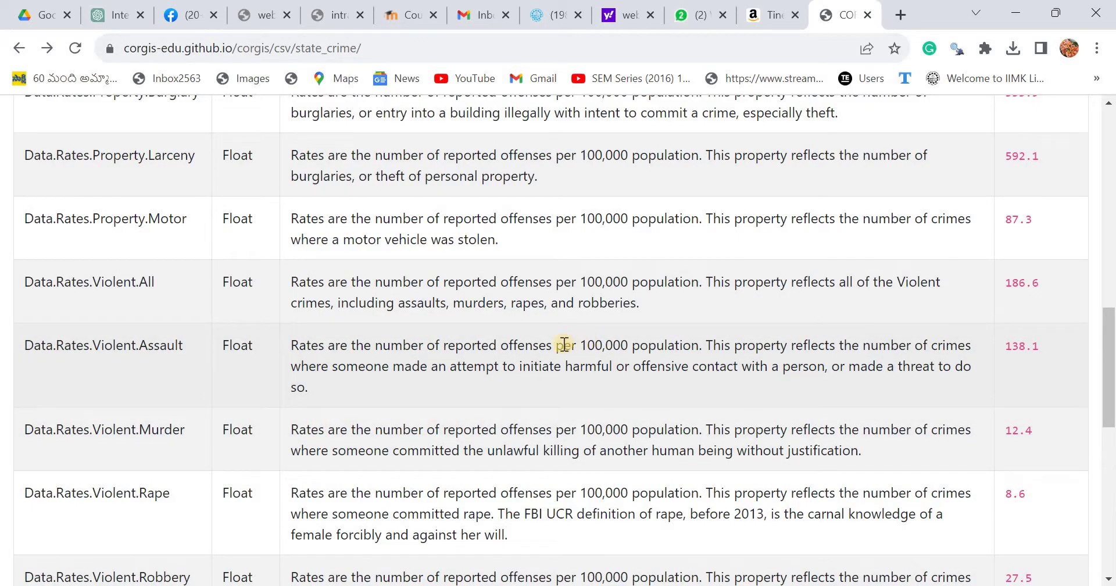
drag(563, 344, 721, 345)
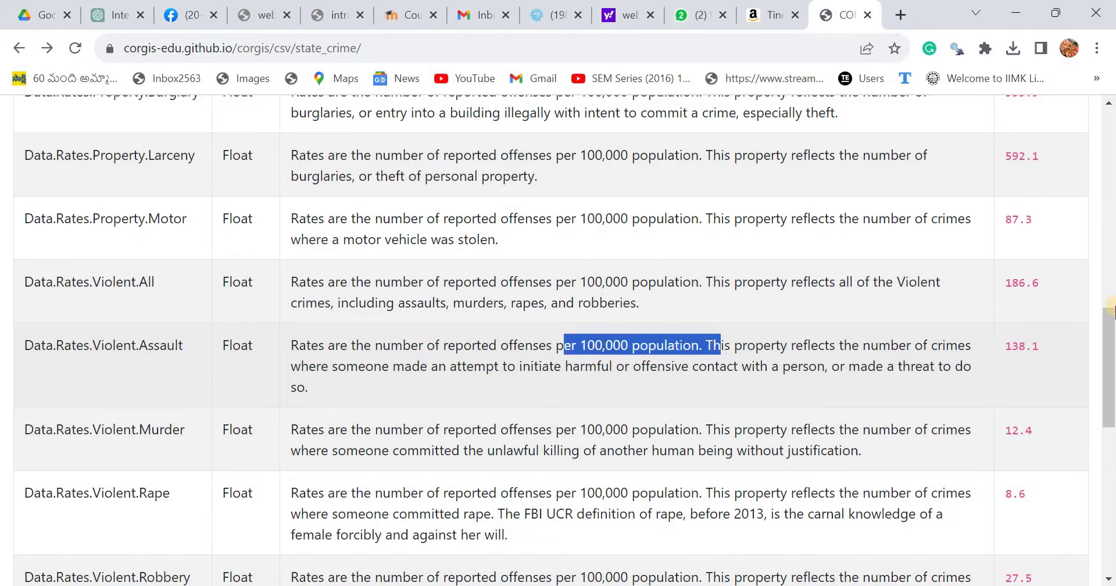
scroll(1097, 168, up, 9)
scroll(1095, 168, up, 4)
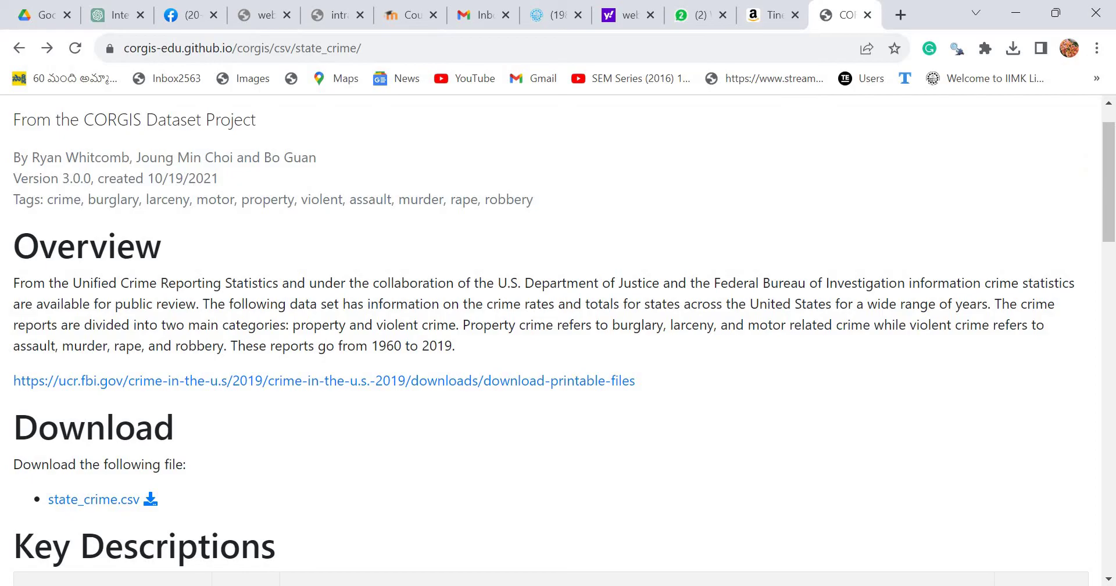
click(833, 533)
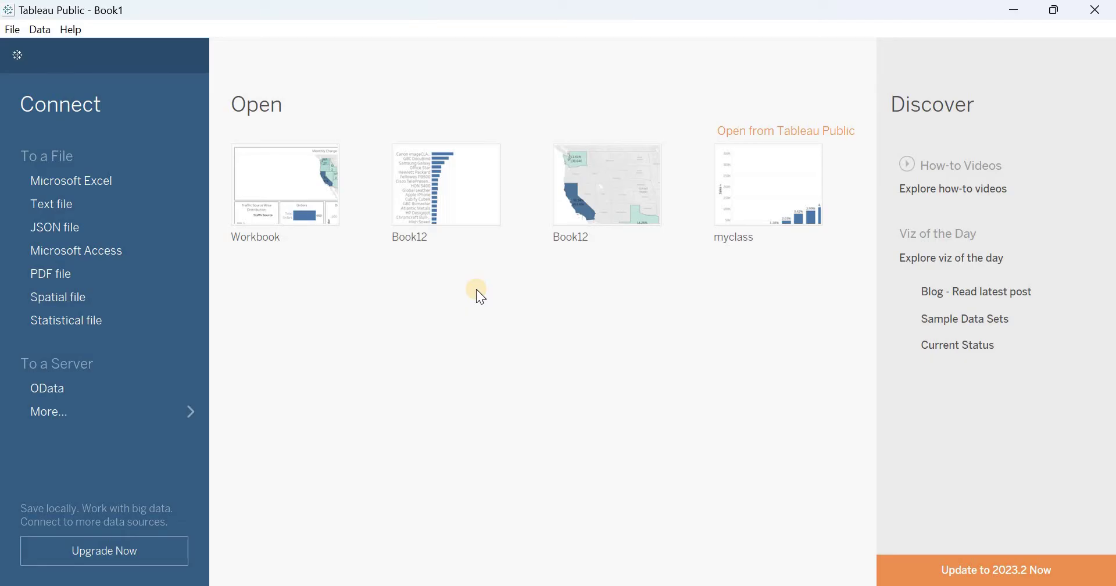
Start a Microsoft Excel connection to bring up its file browser
click(96, 183)
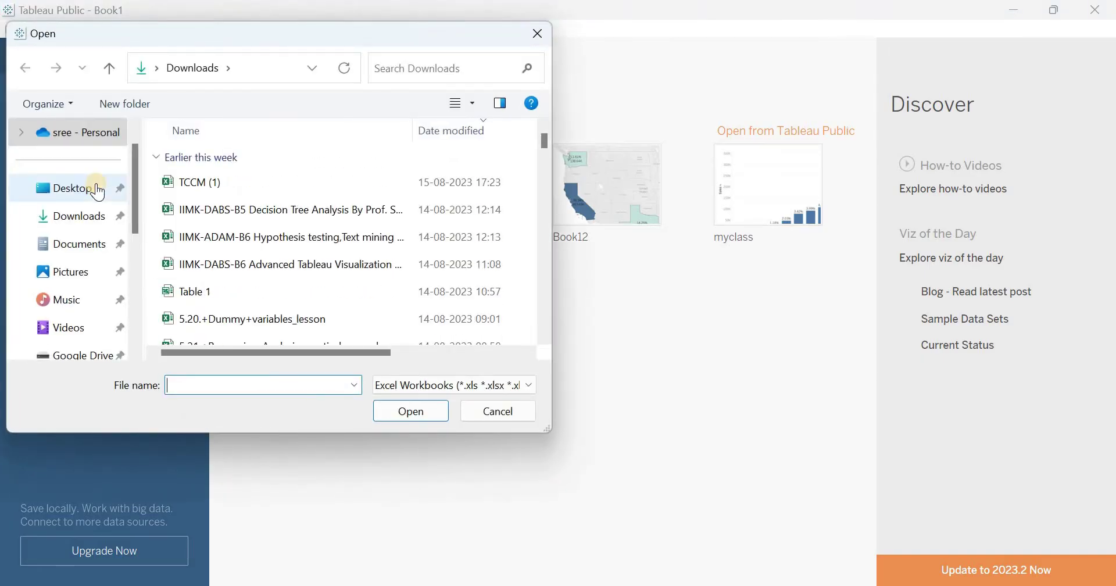
click(136, 349)
click(136, 347)
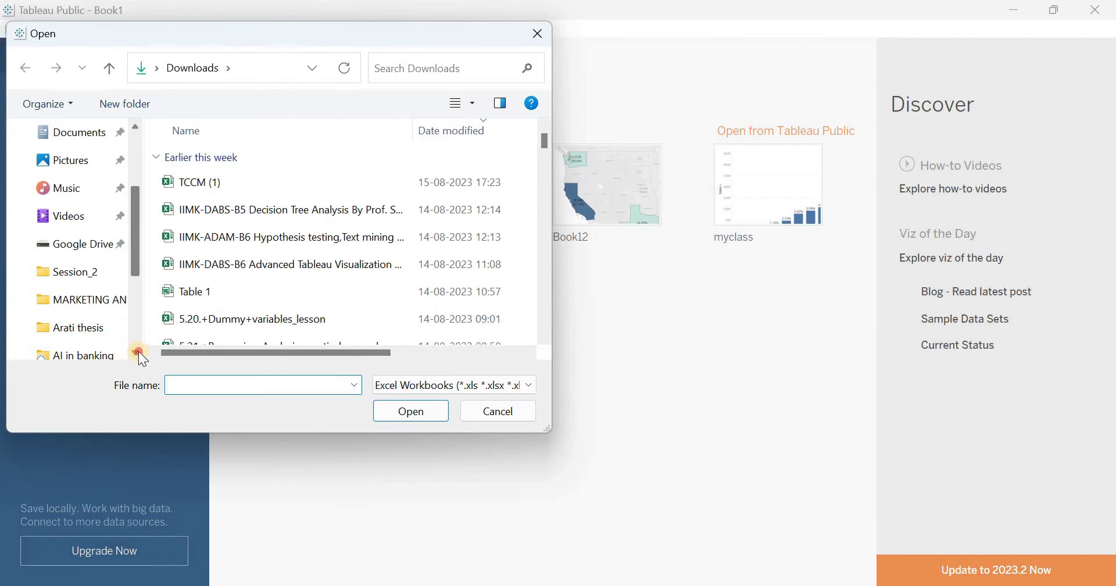
click(137, 350)
click(138, 350)
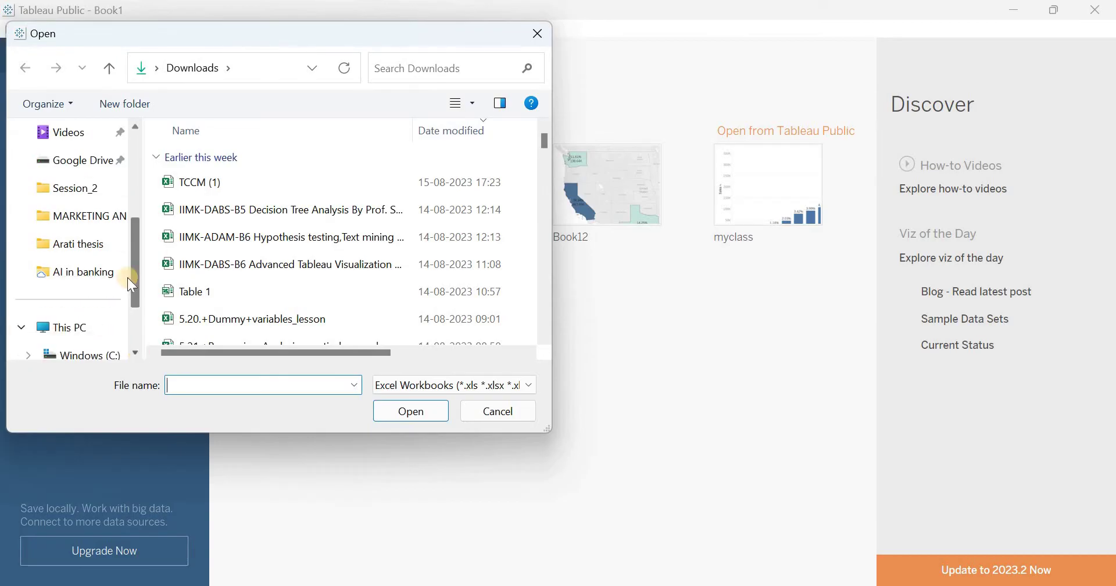
Browse to Desktop > analysis techniques > Cluster Analysis
click(137, 190)
click(90, 214)
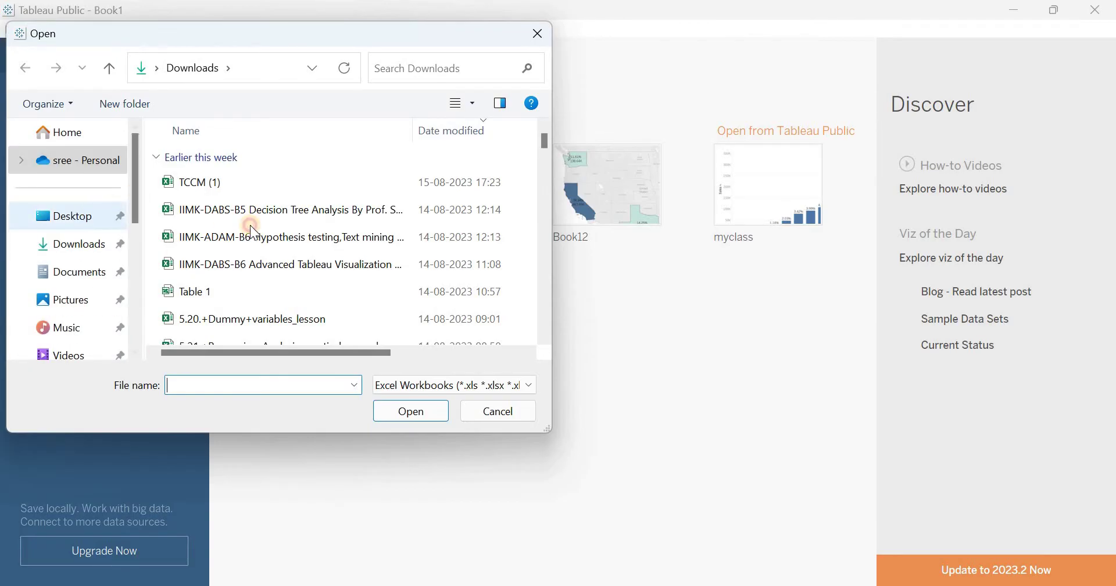
double_click(229, 190)
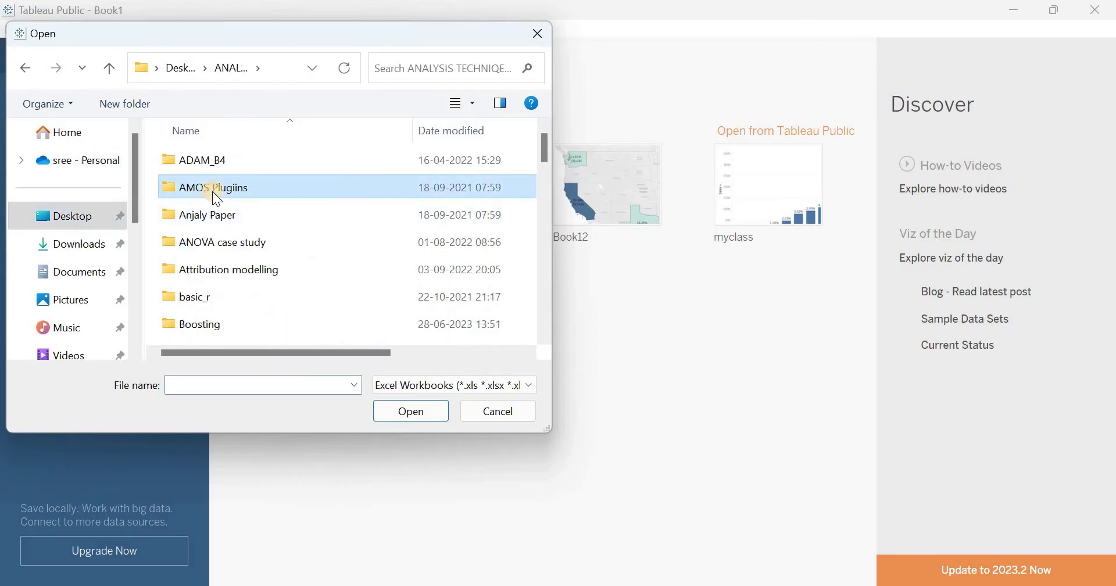
key(t)
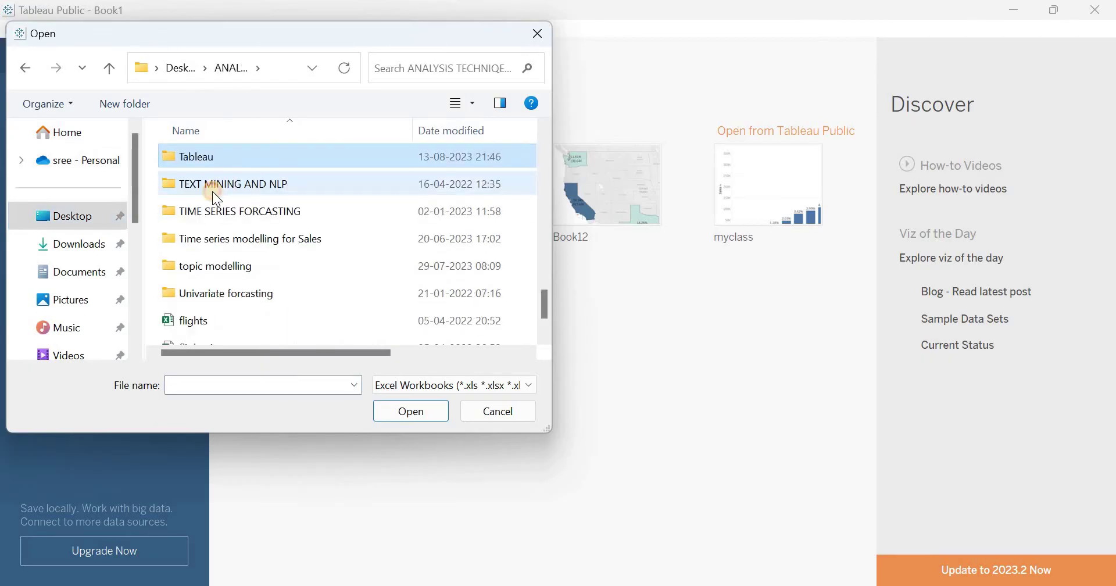
key(t)
key(c)
double_click(218, 180)
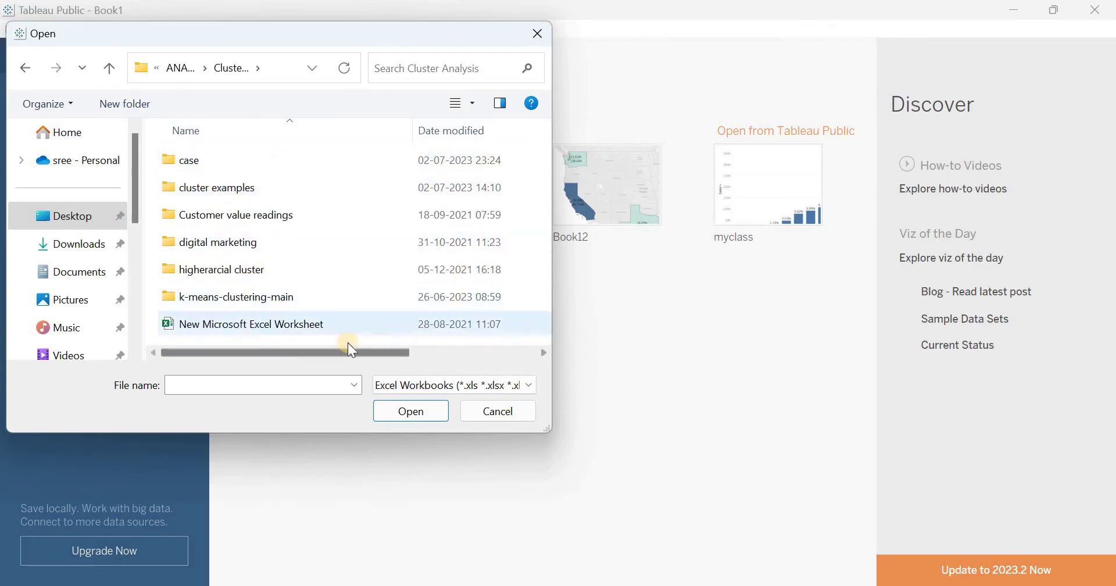
Look inside k-means-clustering-main, then cancel the Excel browser without opening a file
click(256, 296)
key(Down)
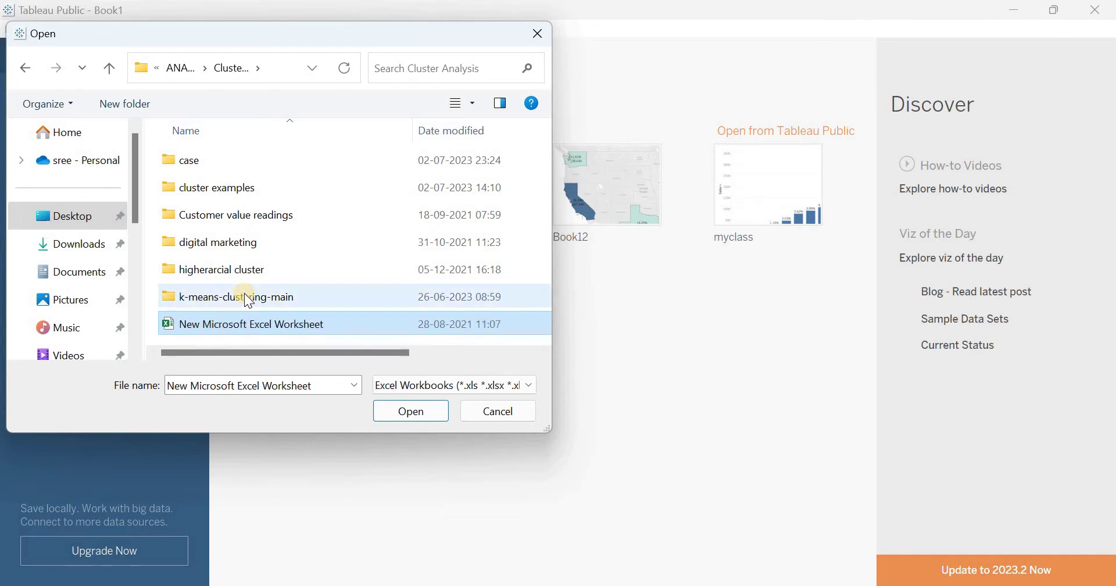
double_click(237, 294)
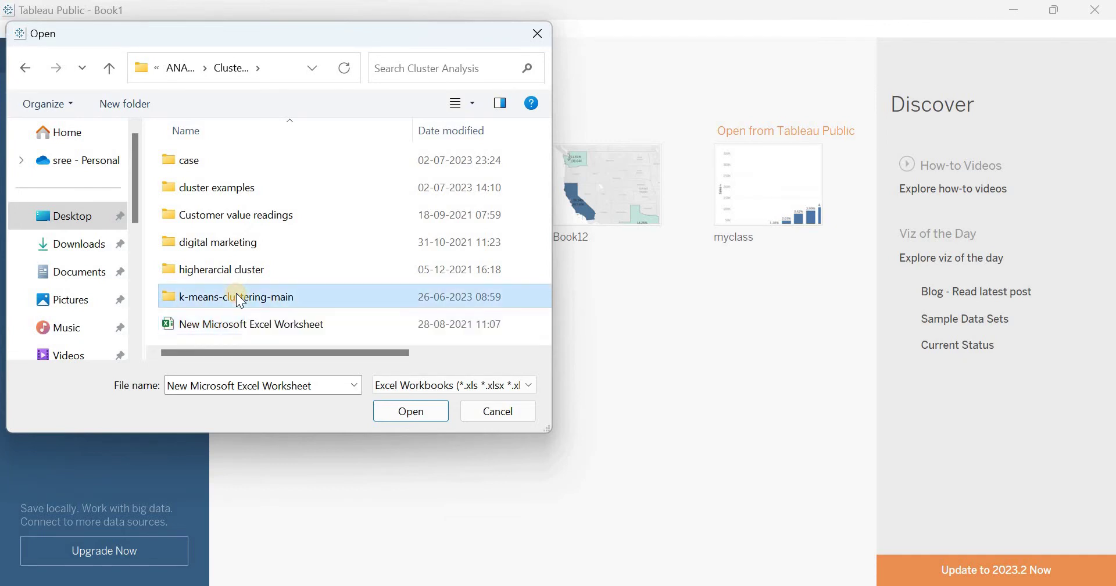
click(16, 67)
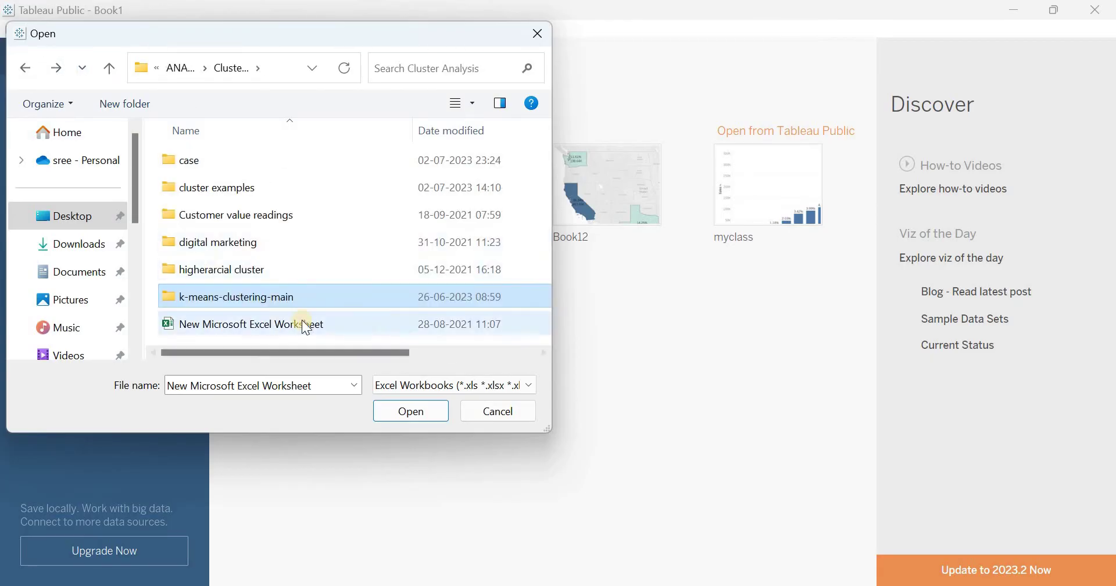
click(490, 418)
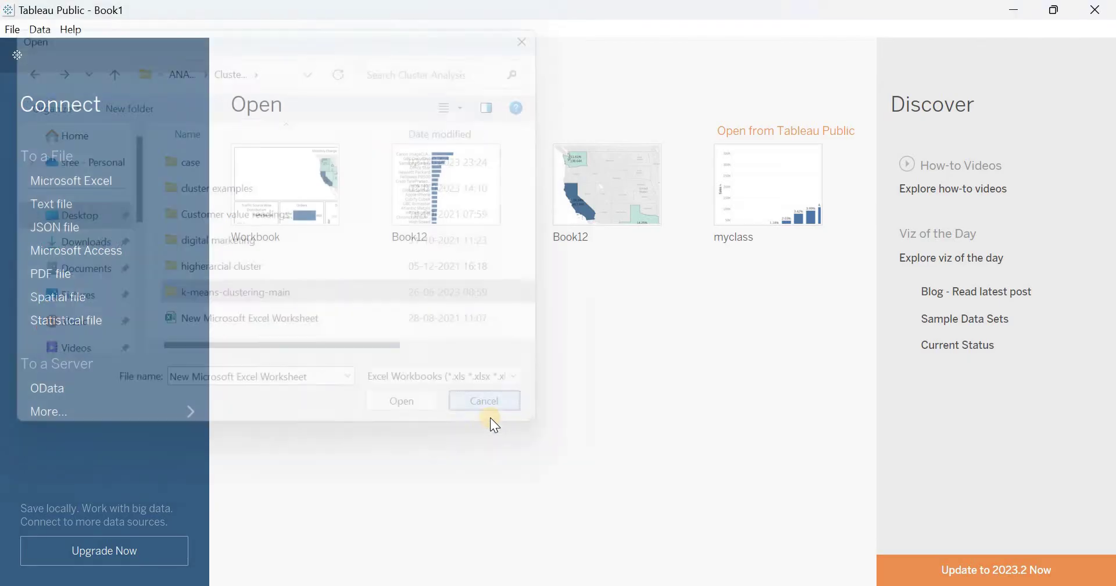
Start a Text file connection and select the crime file in Desktop > ANALYSIS TECHNIQUES > Cluster Analysis
click(51, 203)
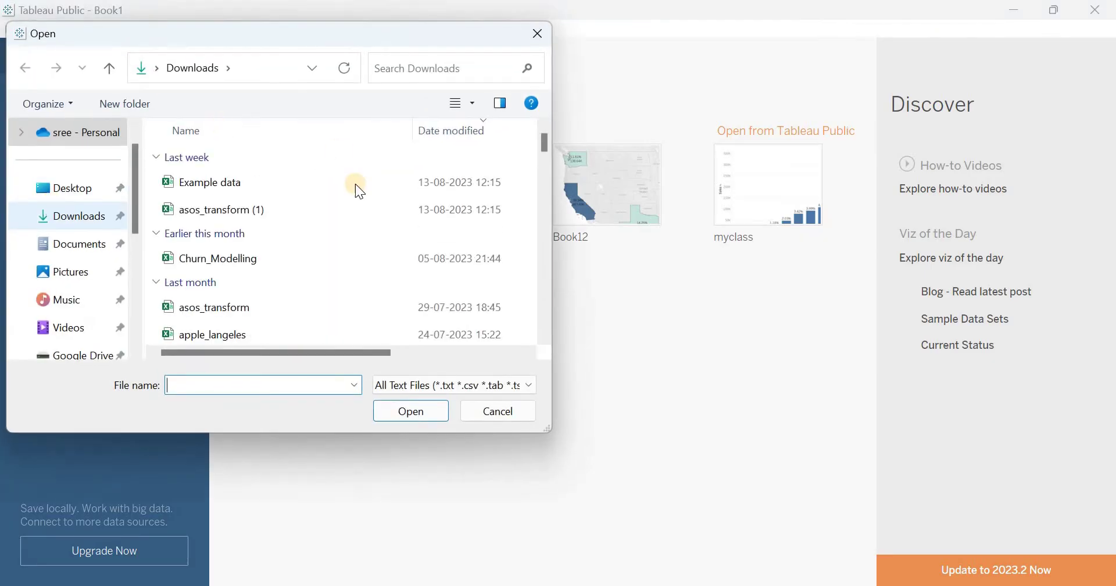
click(97, 196)
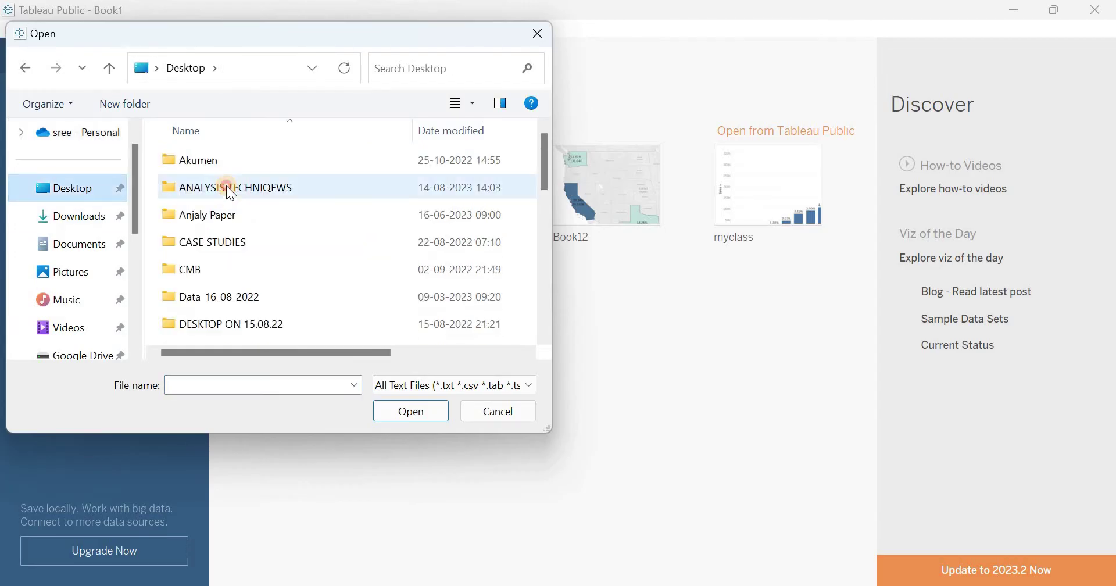
double_click(226, 186)
drag(542, 137, 209, 215)
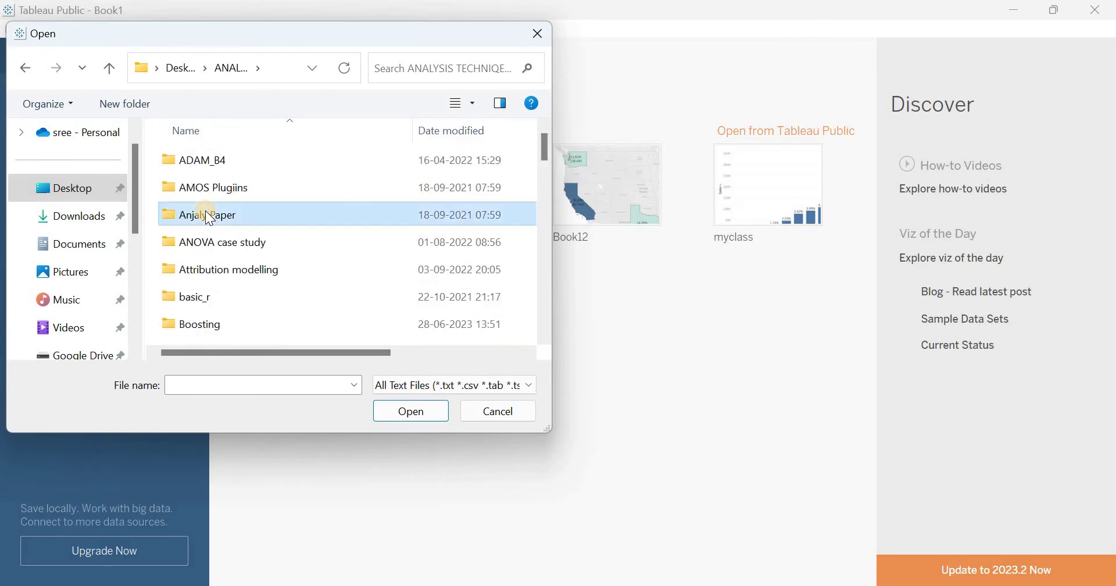
key(c)
double_click(232, 176)
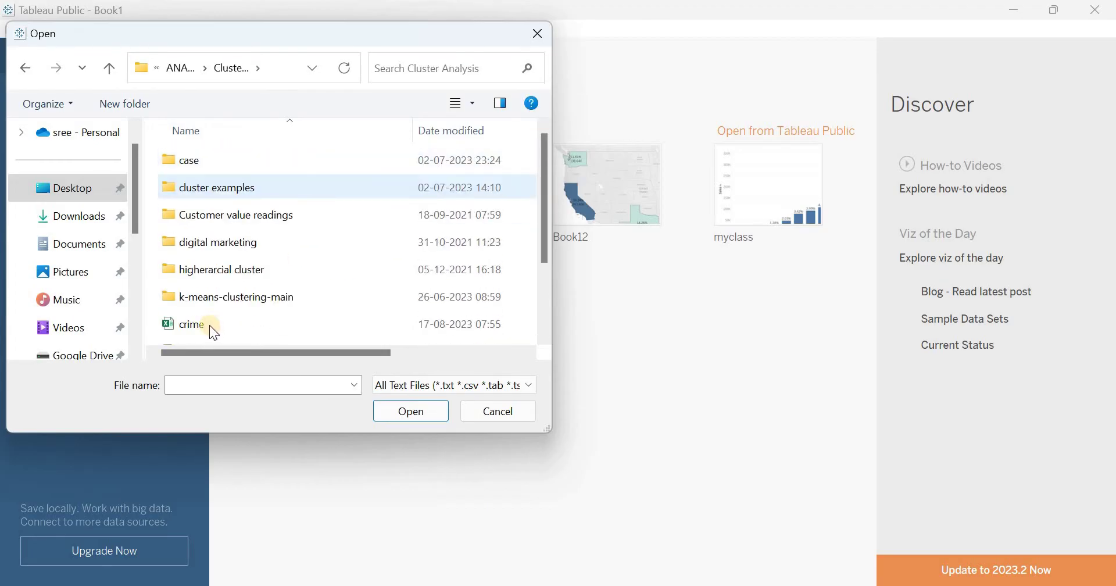
click(205, 323)
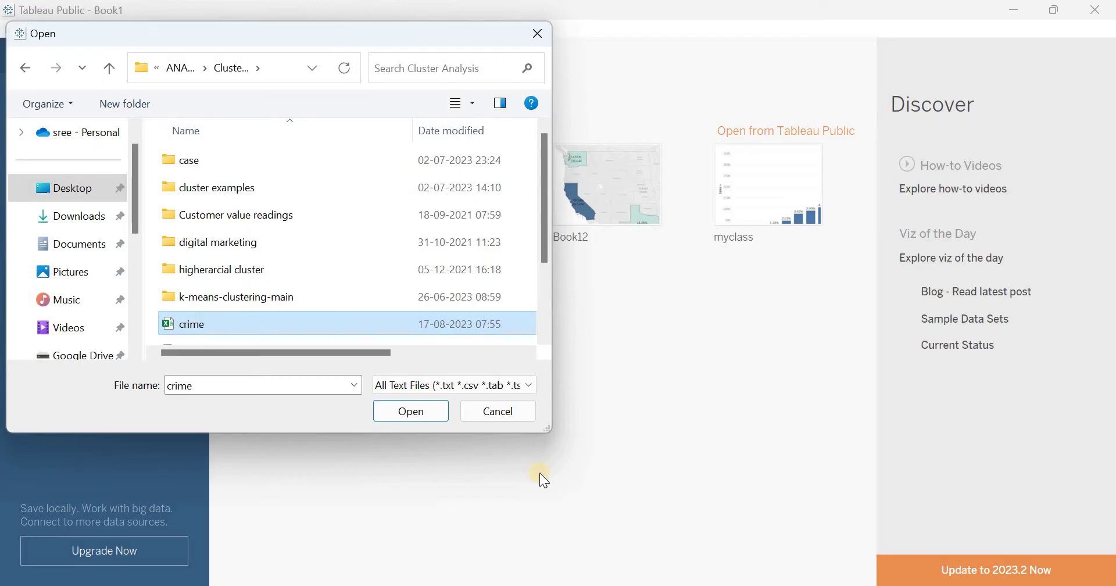
Load crime.csv as the data source (8 fields, 51 rows) and go to Sheet 1
click(420, 416)
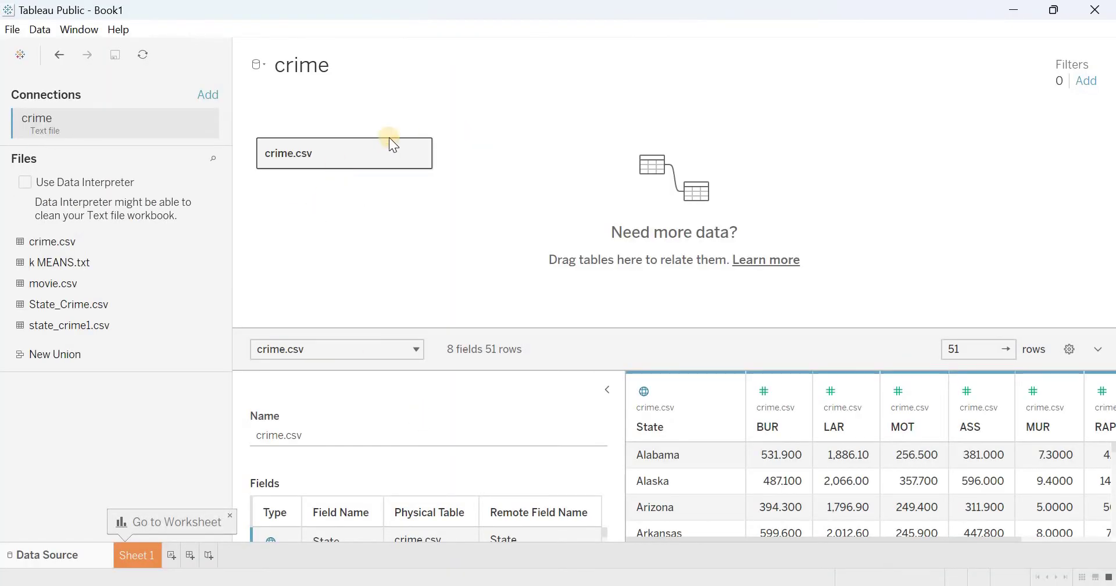
click(138, 555)
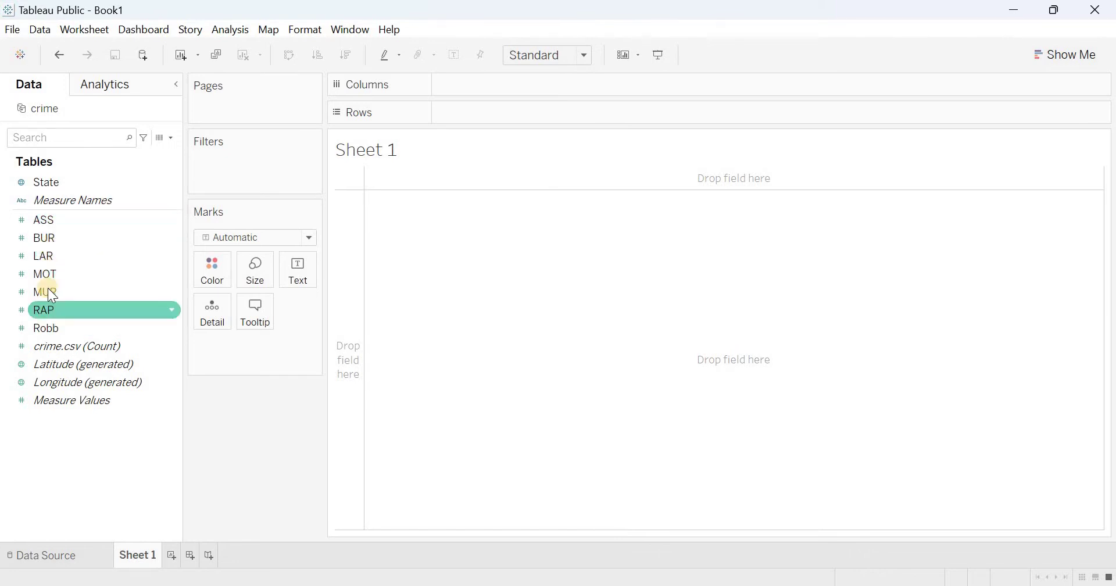
Plot ASS on Columns against BUR on Rows with one mark per State
click(56, 222)
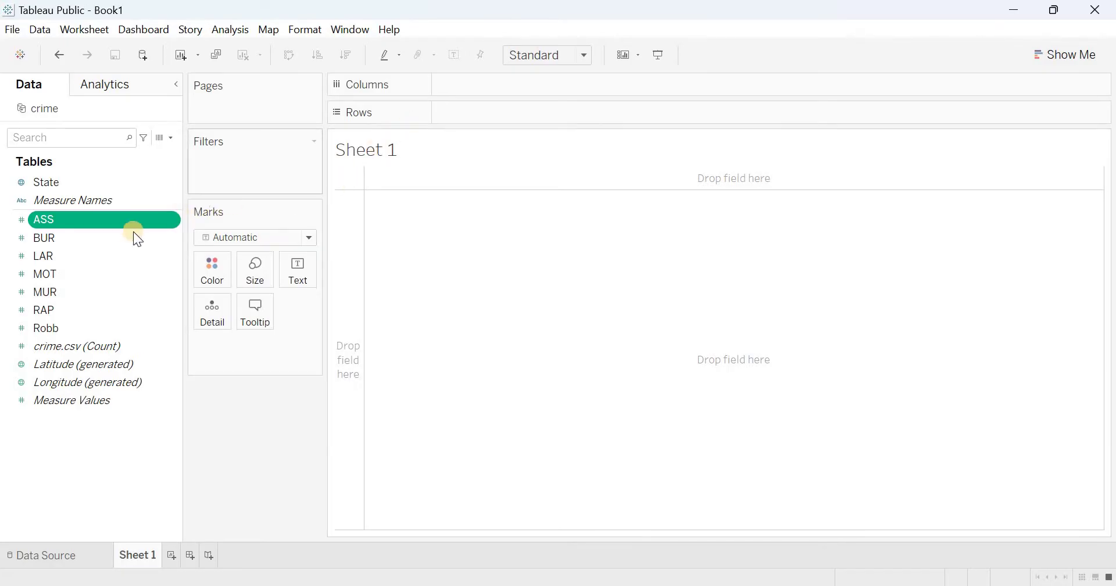
drag(129, 230, 606, 86)
drag(45, 238, 570, 117)
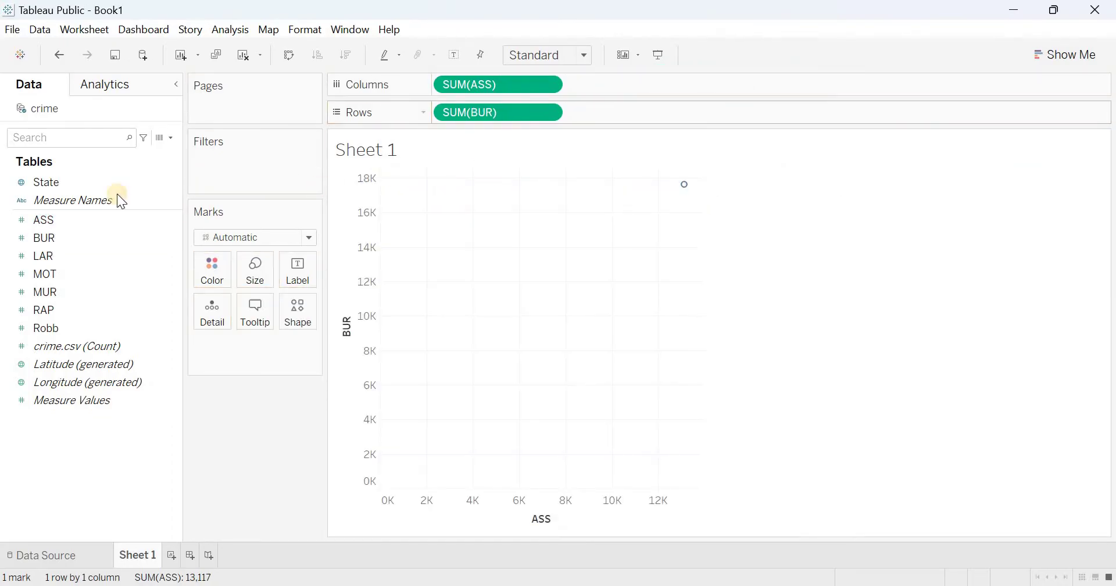
double_click(76, 180)
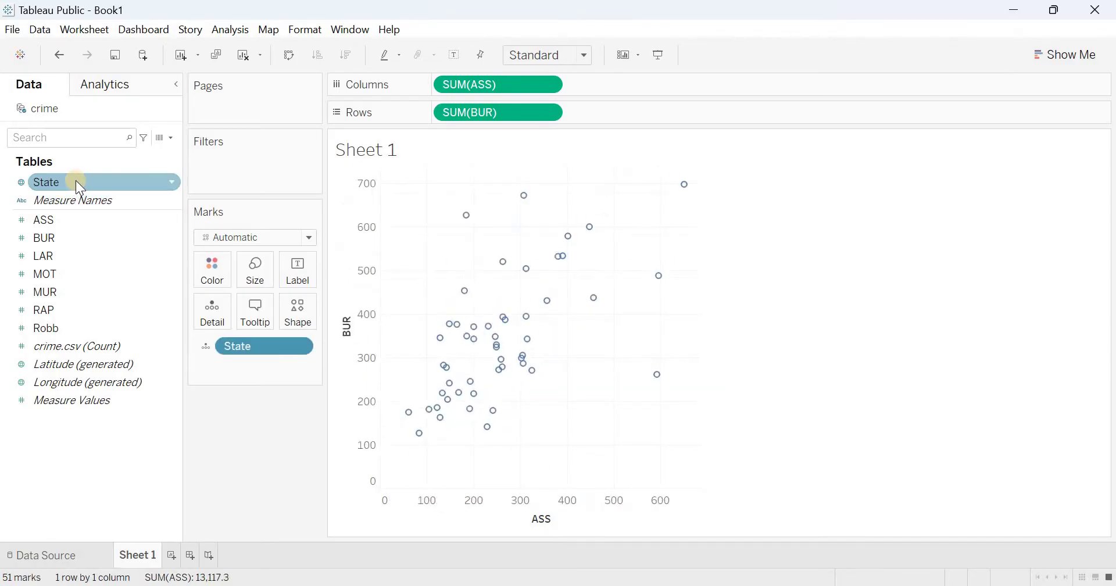
Add a Cluster model from the Analytics pane, grouping the states into 2 clusters
click(110, 83)
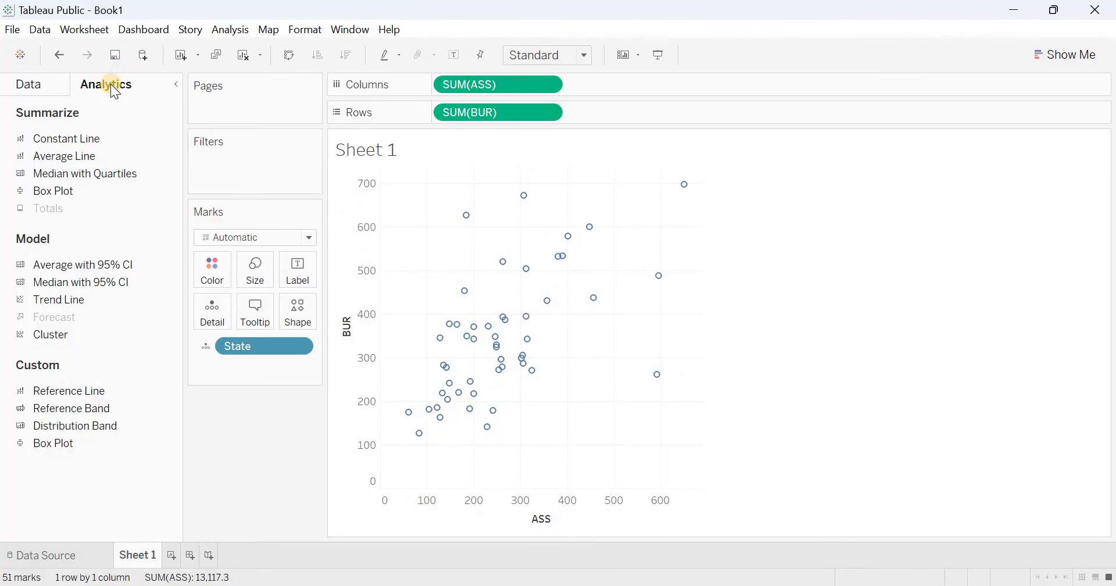
double_click(47, 335)
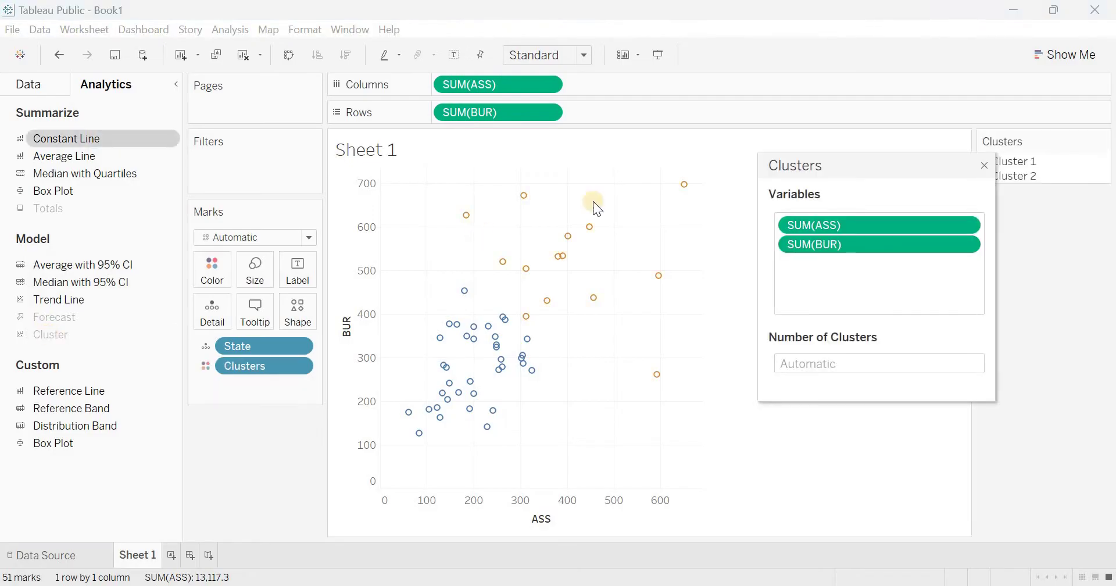
click(819, 226)
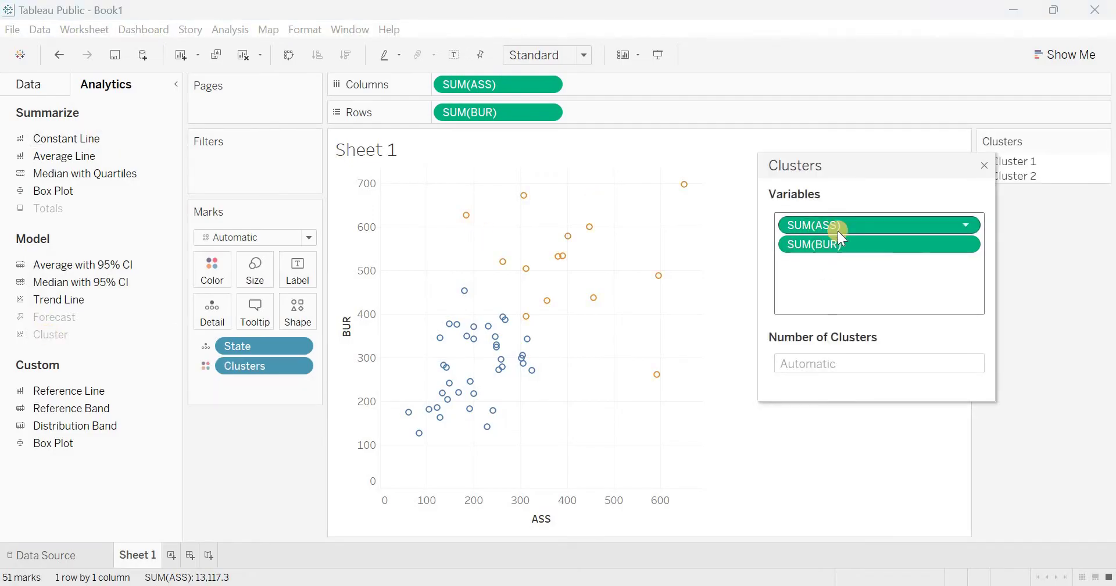
Add LAR, MOT, MUR, RAP and Robb as cluster variables alongside ASS and BUR
click(878, 248)
click(829, 274)
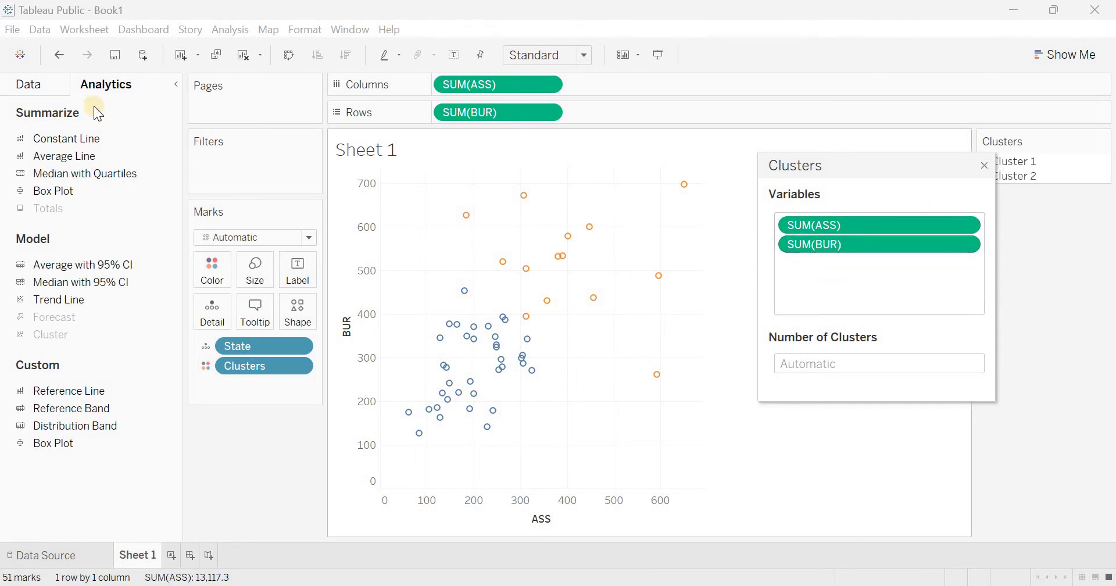
click(26, 85)
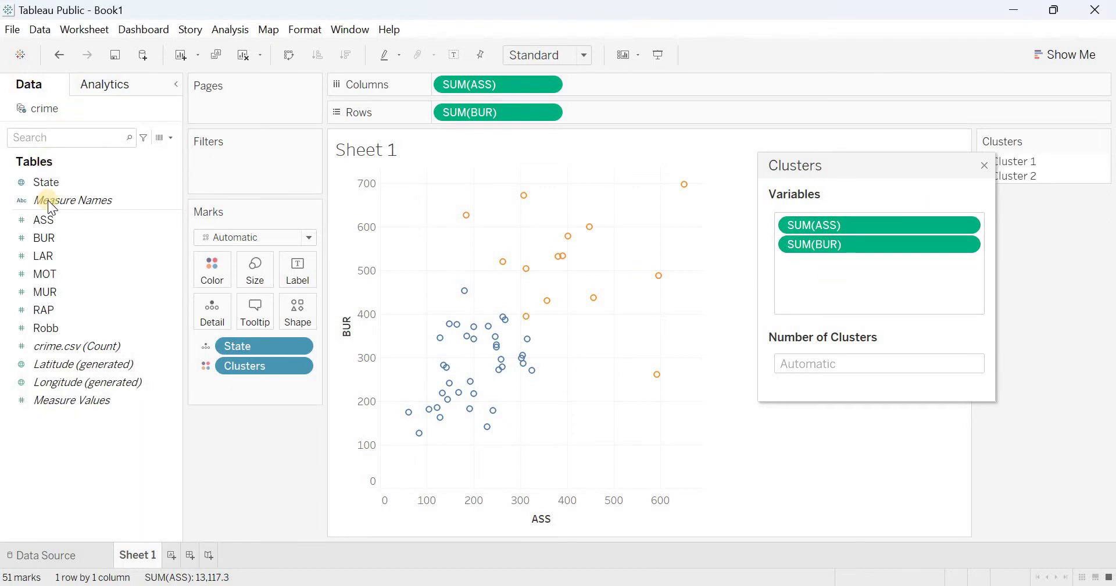
click(58, 252)
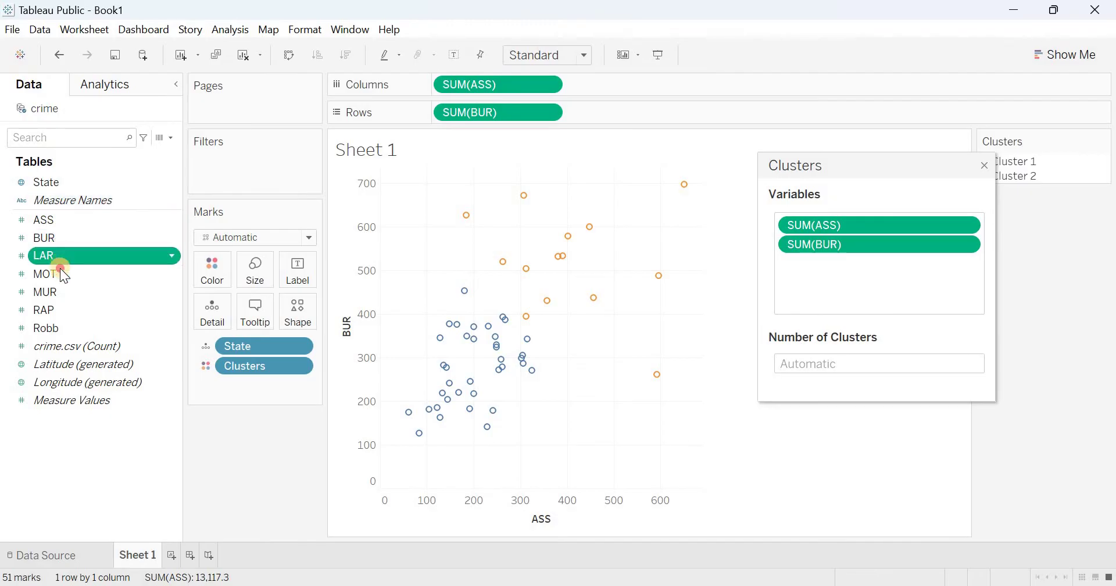
ctrl+click(60, 267)
ctrl+click(57, 290)
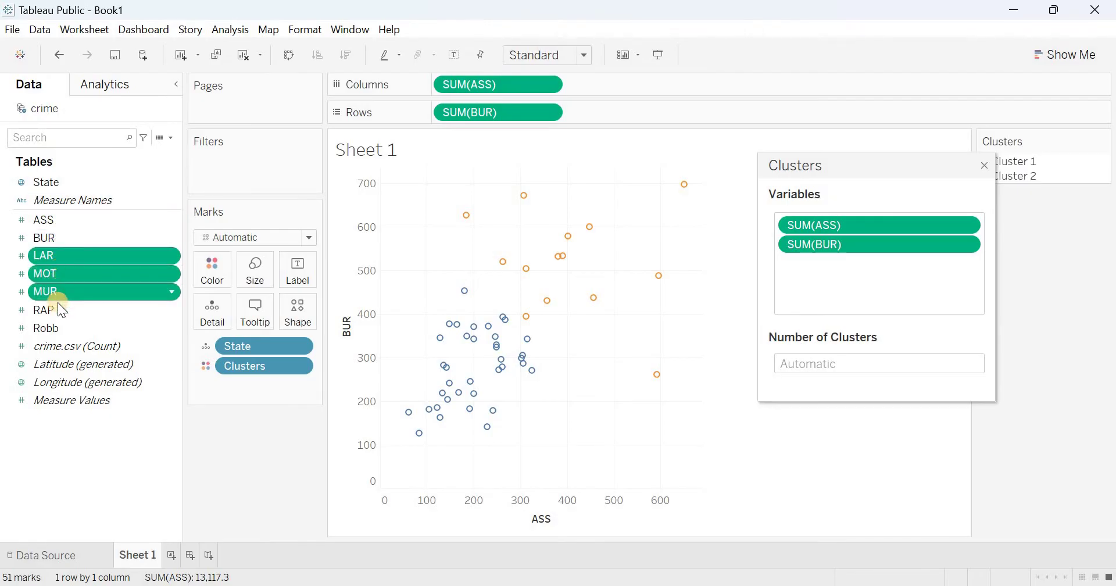
ctrl+click(58, 308)
ctrl+click(61, 325)
drag(60, 325, 868, 285)
Fix the number of clusters at 2 and close the cluster settings
click(826, 363)
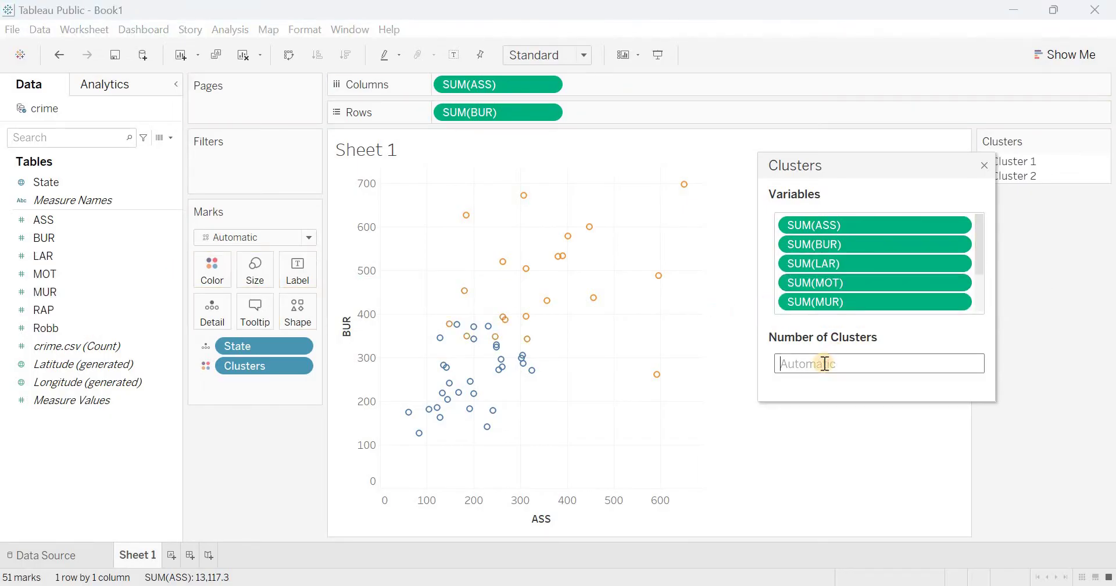
text(2)
click(987, 163)
click(255, 363)
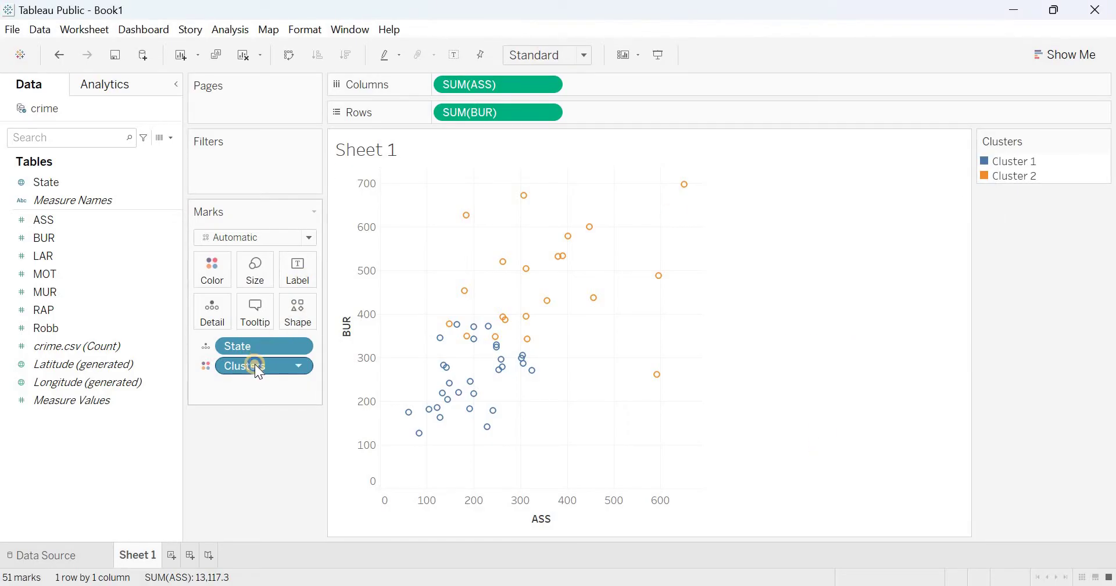
right_click(255, 364)
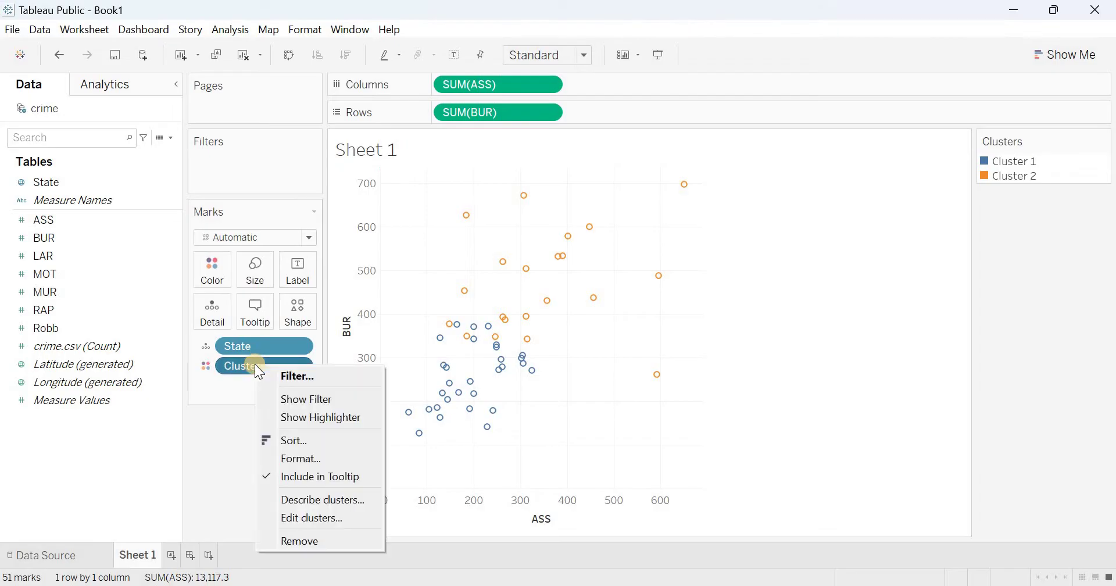
click(323, 498)
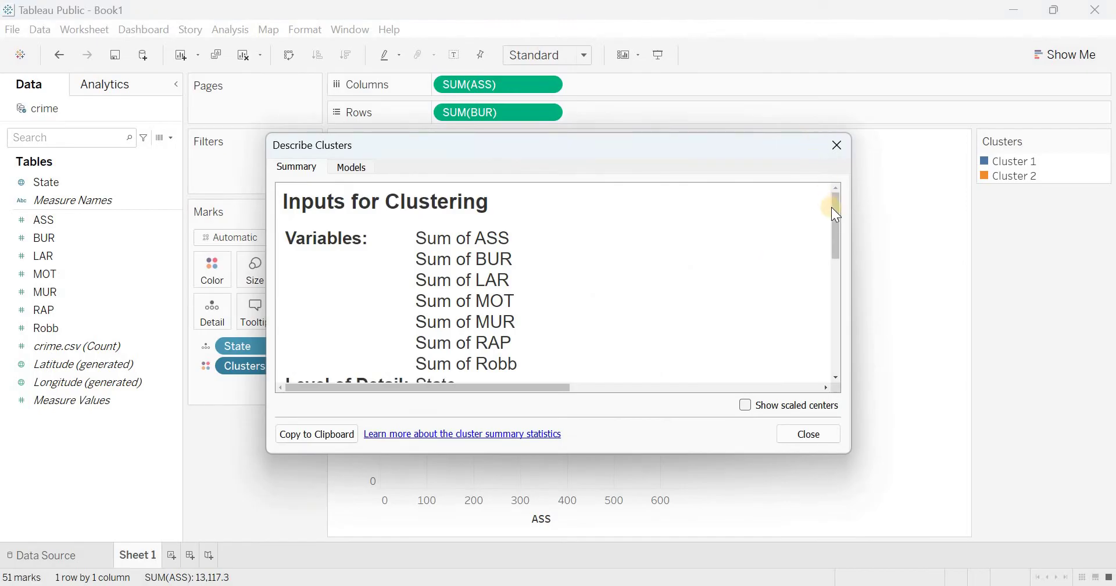
drag(857, 220, 1109, 257)
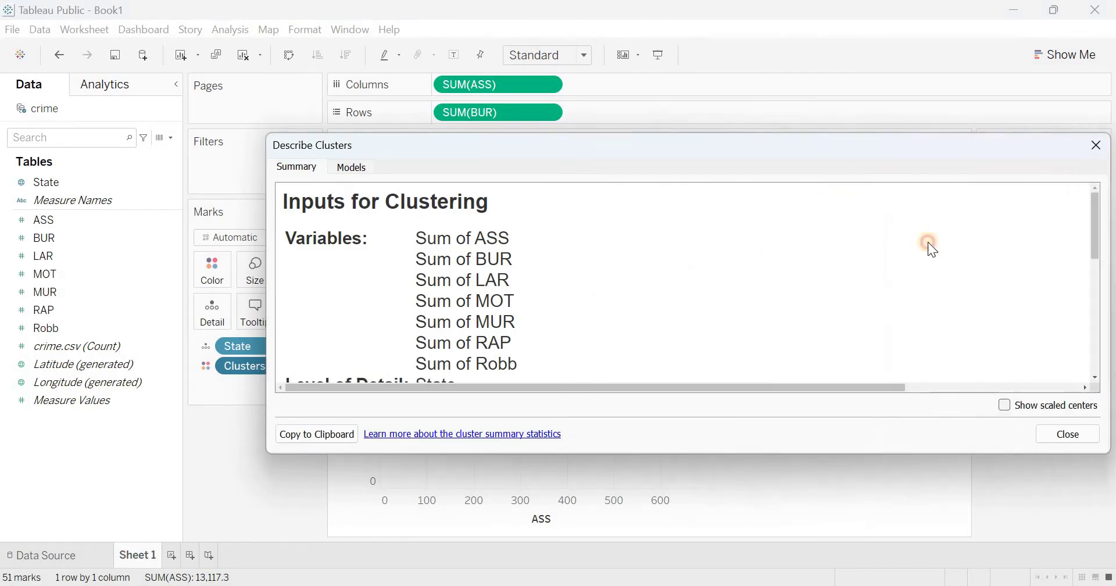
drag(687, 152, 584, 128)
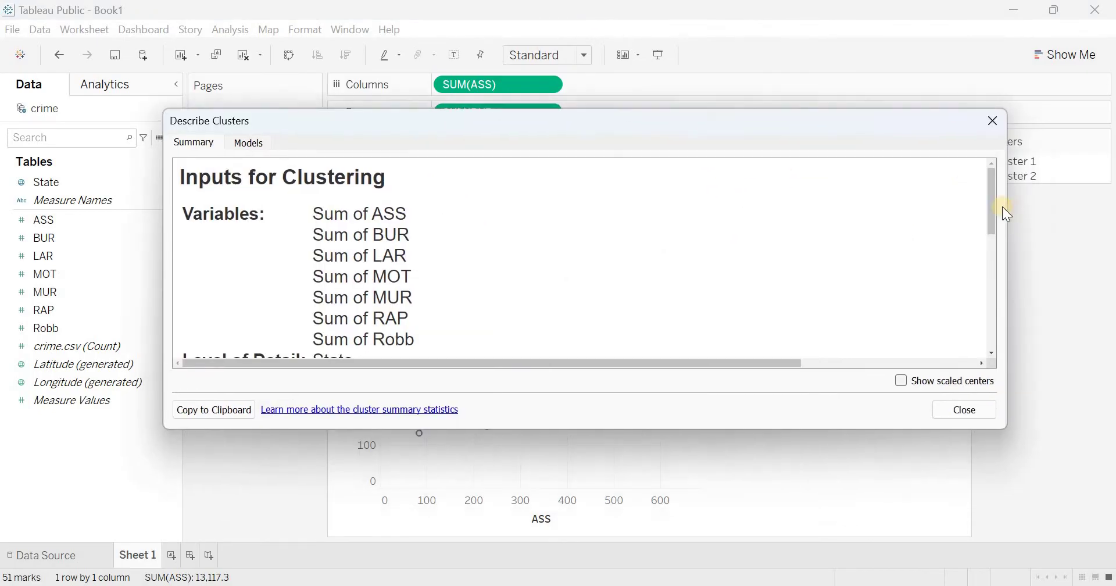
drag(992, 292, 996, 333)
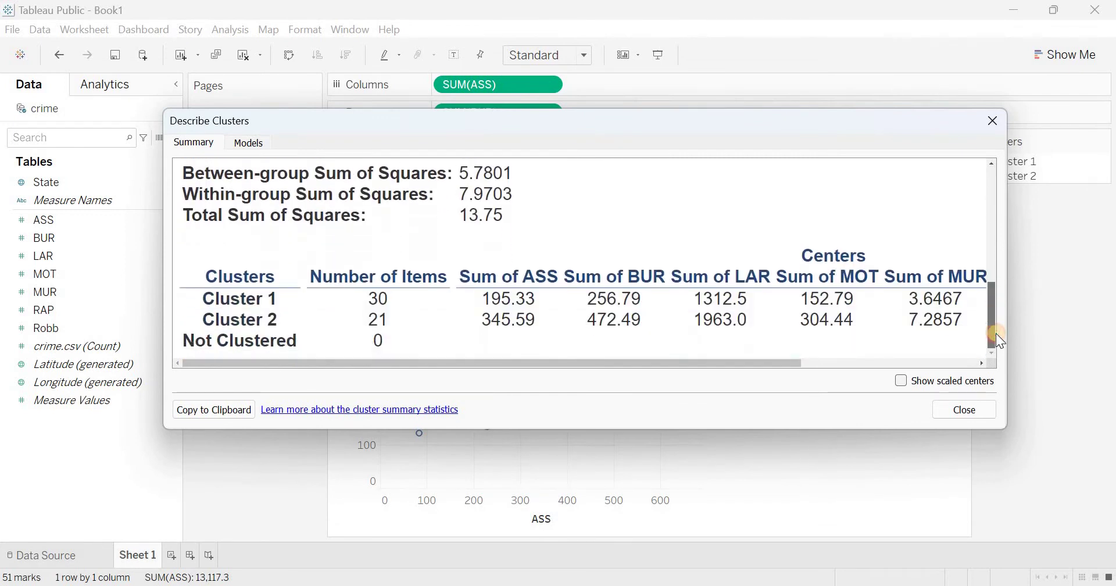
click(902, 381)
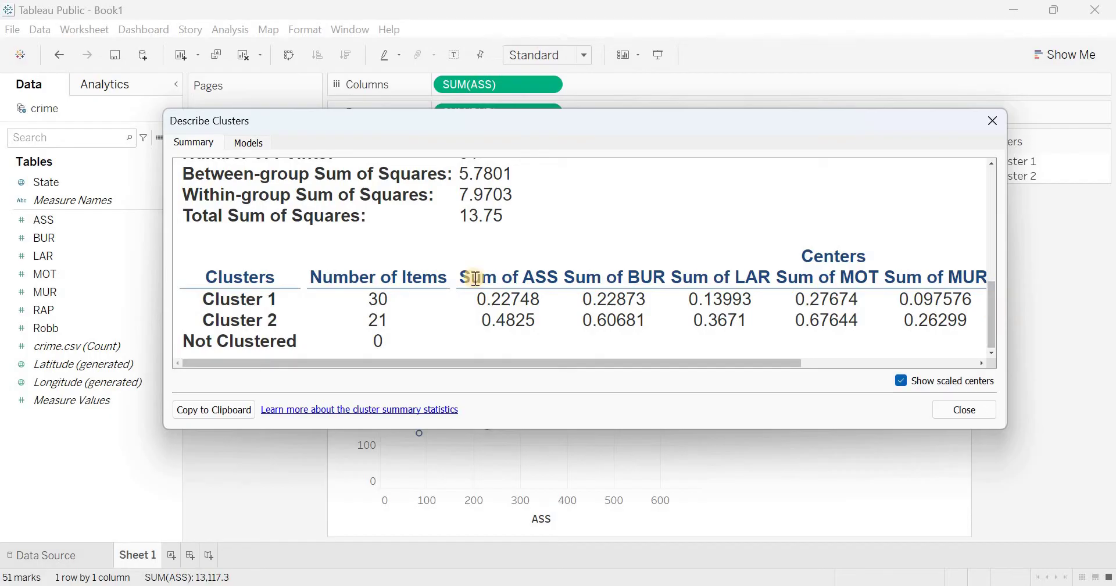
drag(474, 301, 966, 291)
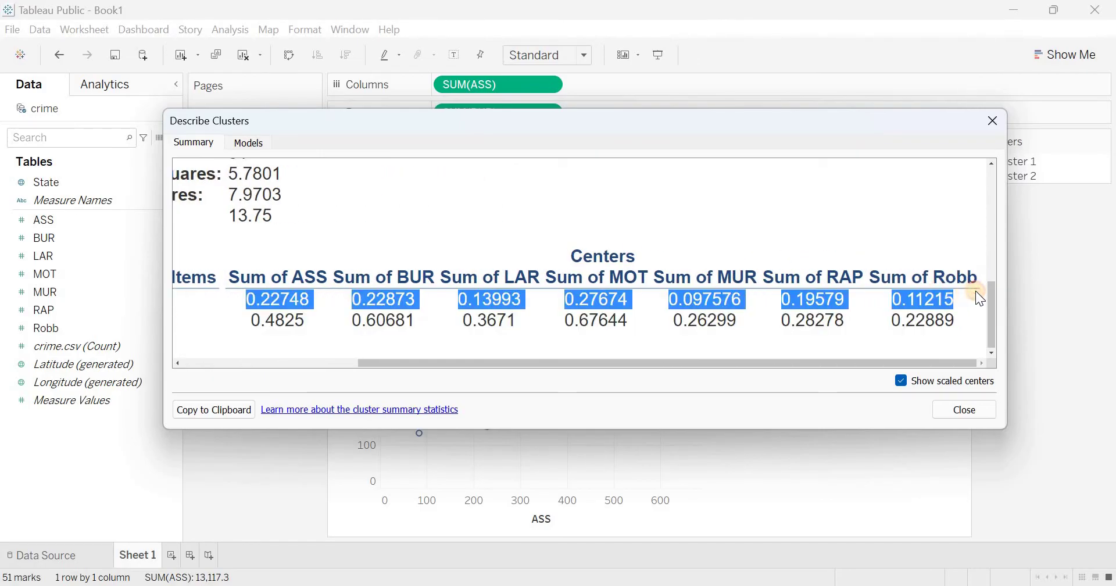
click(901, 381)
mouse_move(889, 363)
mouse_down()
mouse_move(716, 368)
mouse_move(898, 361)
mouse_up()
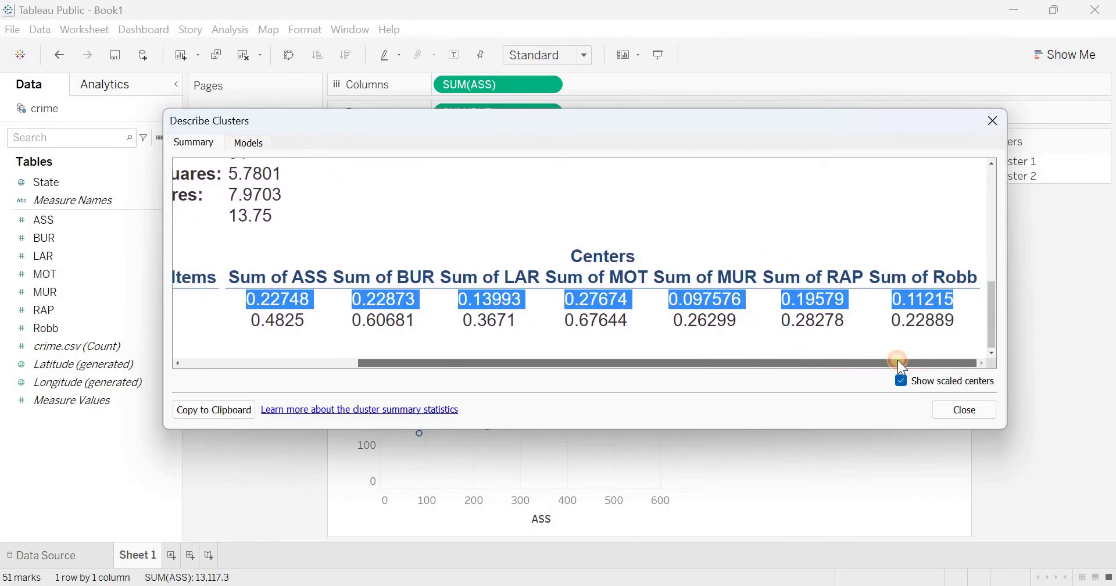
click(898, 360)
drag(897, 360, 673, 361)
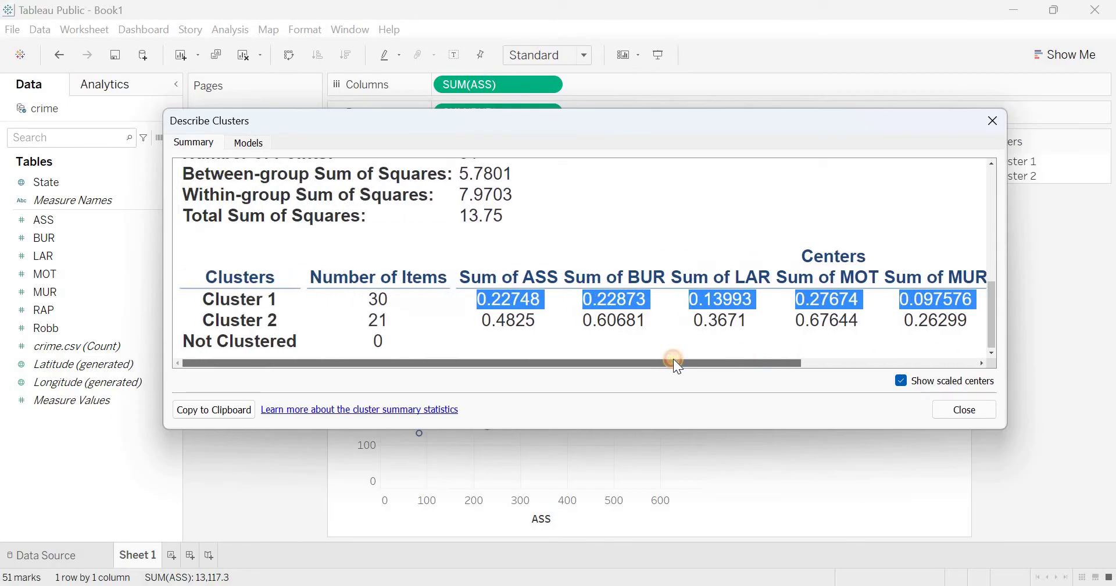
click(361, 299)
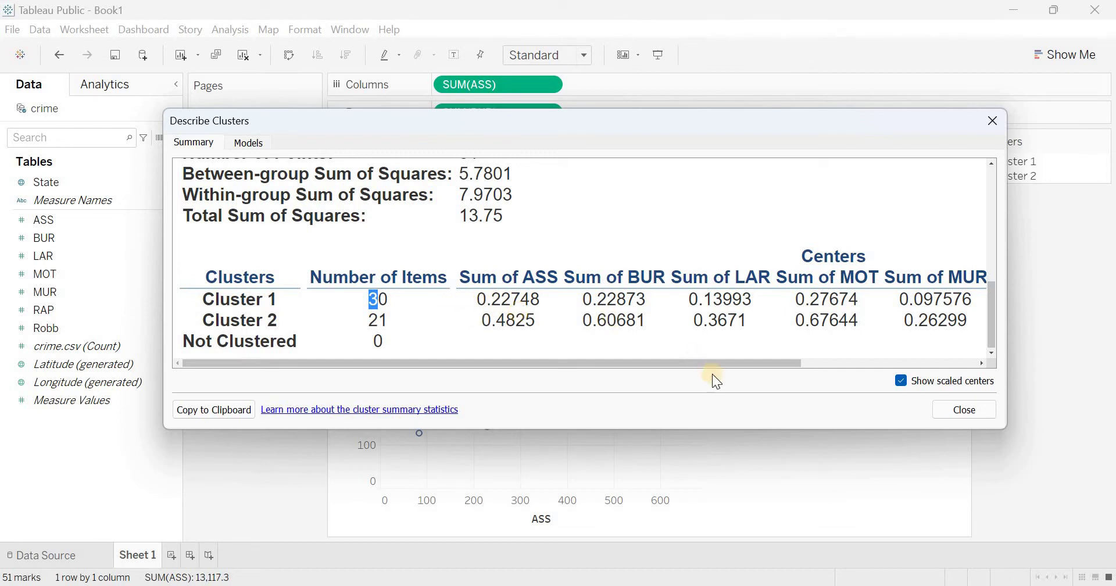
drag(723, 360, 849, 361)
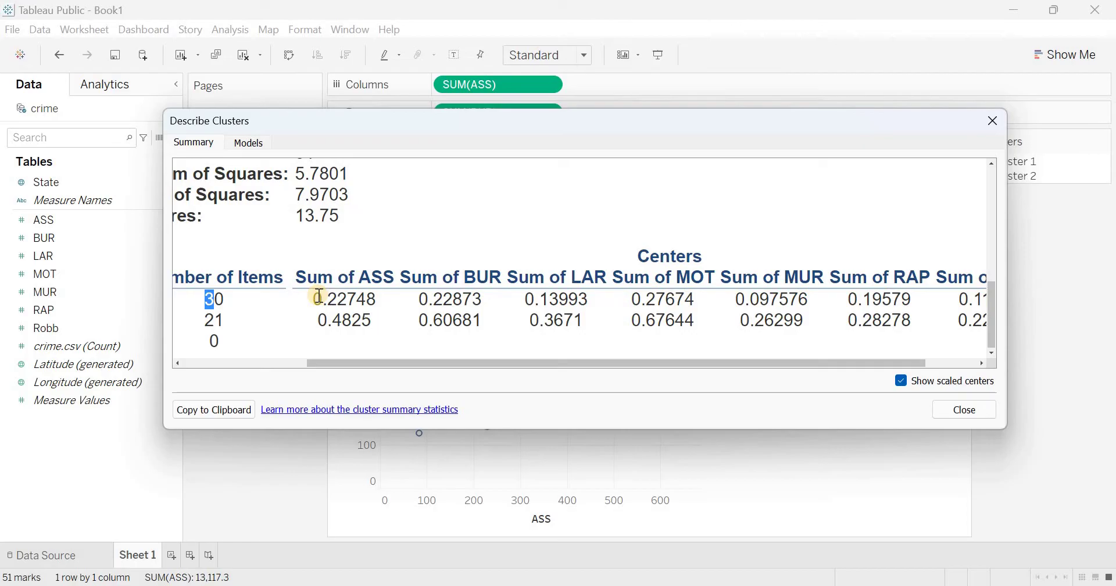
drag(313, 298, 423, 297)
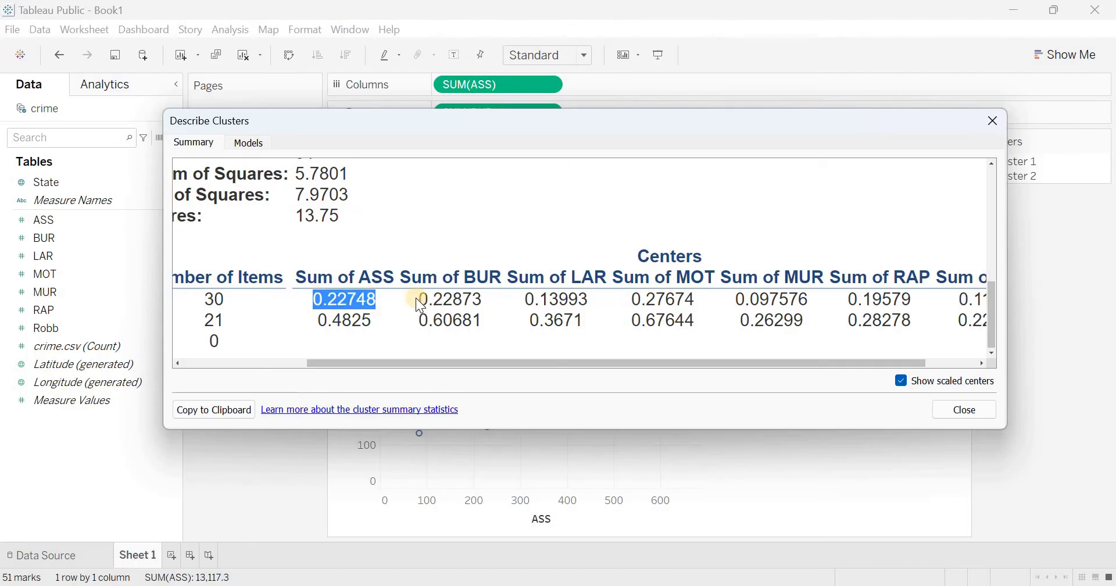
double_click(485, 301)
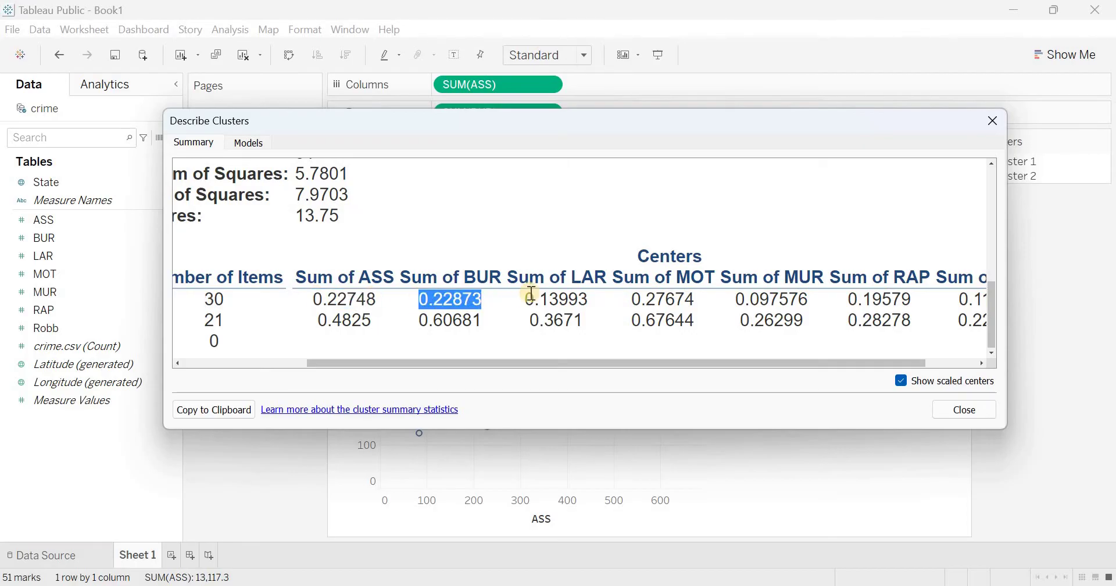
double_click(588, 299)
drag(637, 300, 768, 301)
click(802, 301)
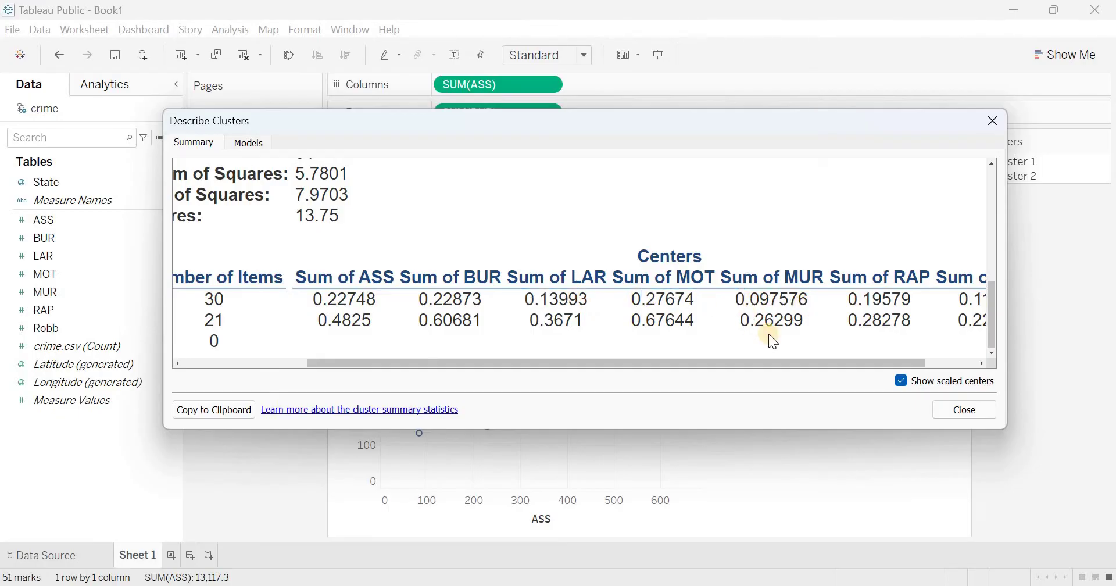
drag(796, 365, 860, 366)
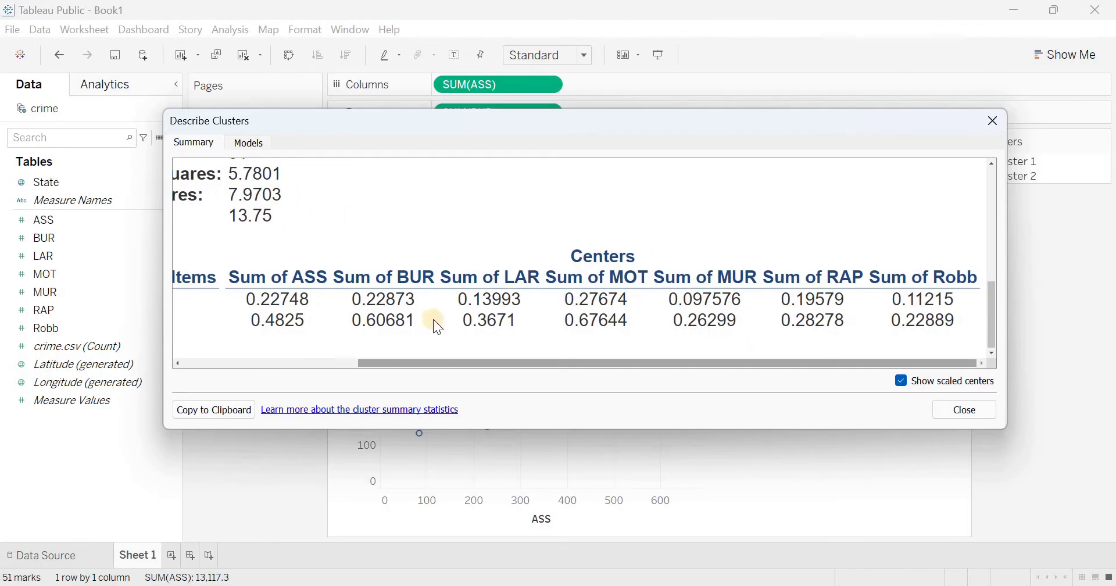
drag(454, 366, 363, 369)
drag(370, 319, 588, 327)
click(702, 326)
drag(702, 326, 868, 367)
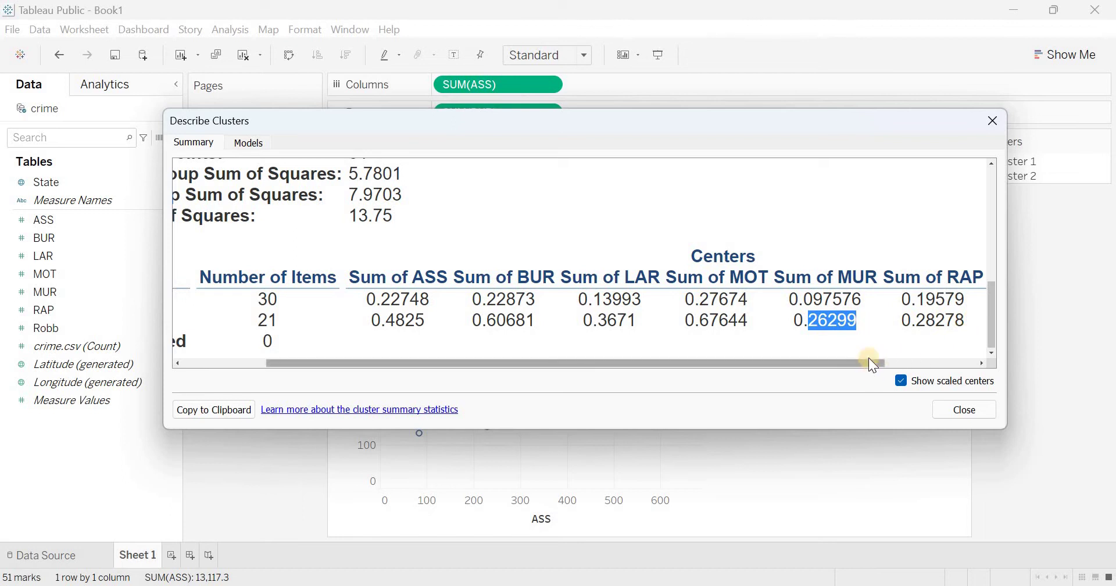
click(869, 358)
drag(952, 365, 639, 365)
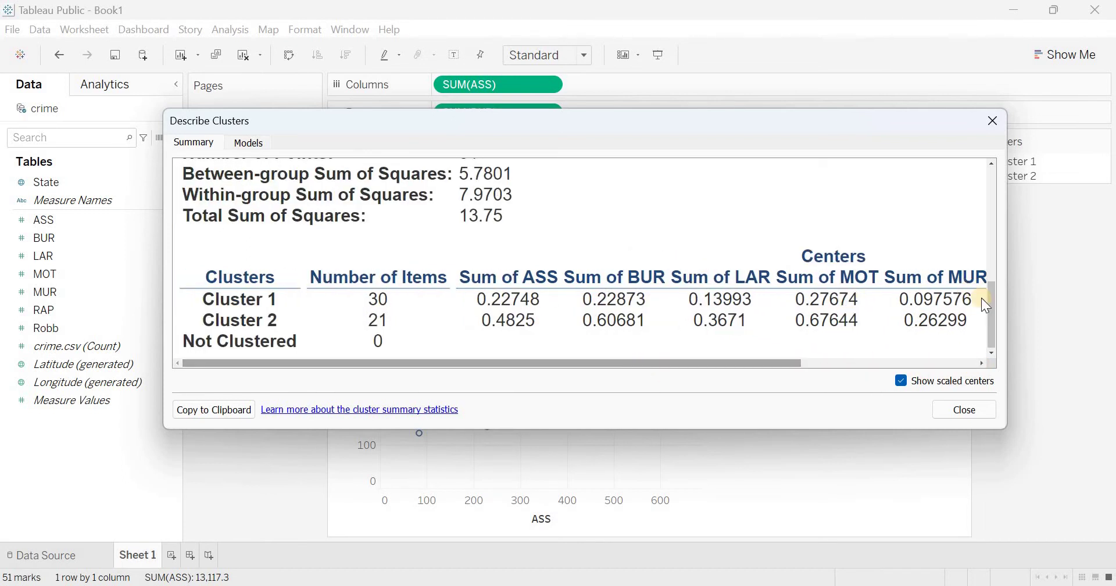
Review the Summary Diagnostics, highlighting the 5.7801 between-group, within-group and total sums of squares
click(995, 254)
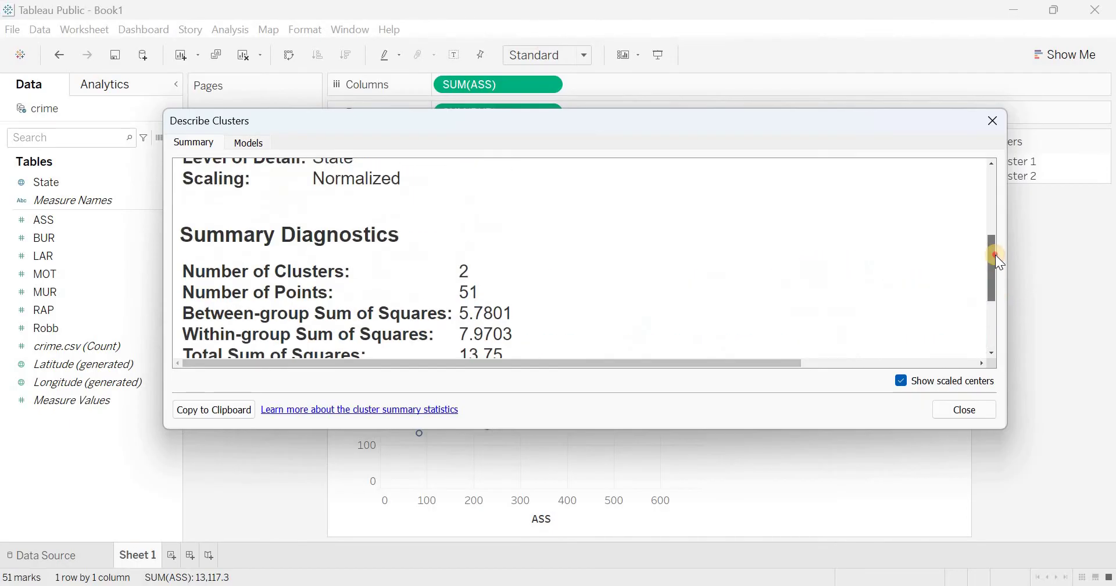
drag(995, 254, 995, 276)
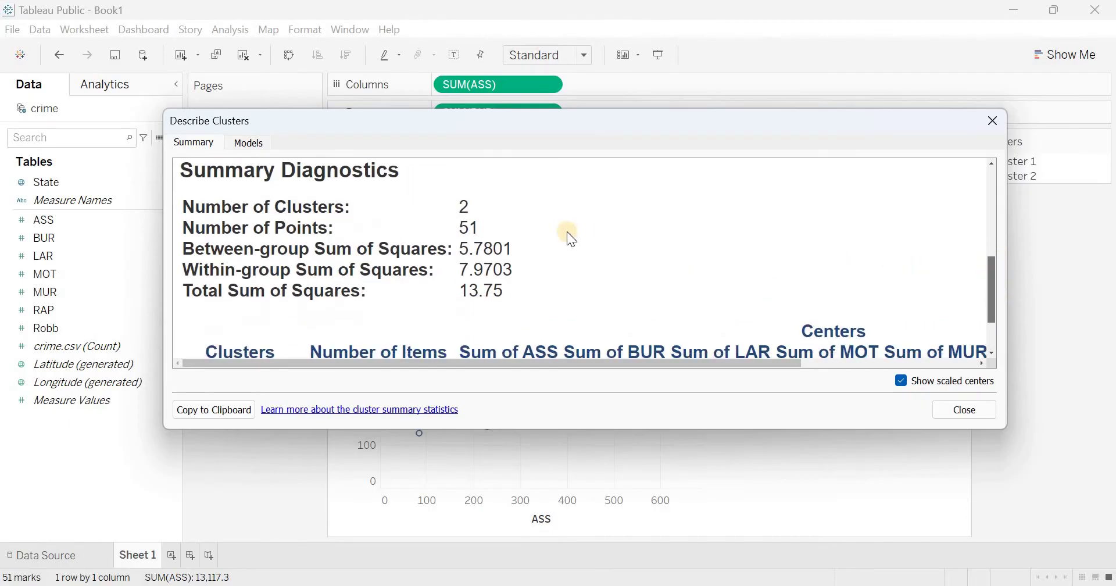
drag(461, 248, 511, 242)
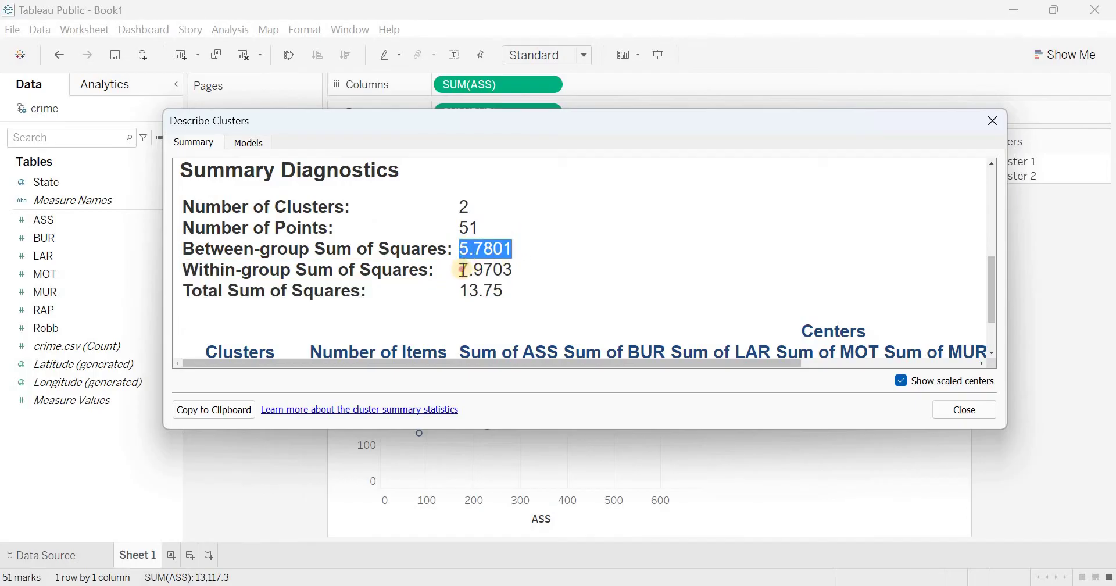
click(541, 274)
drag(541, 276, 485, 304)
click(472, 269)
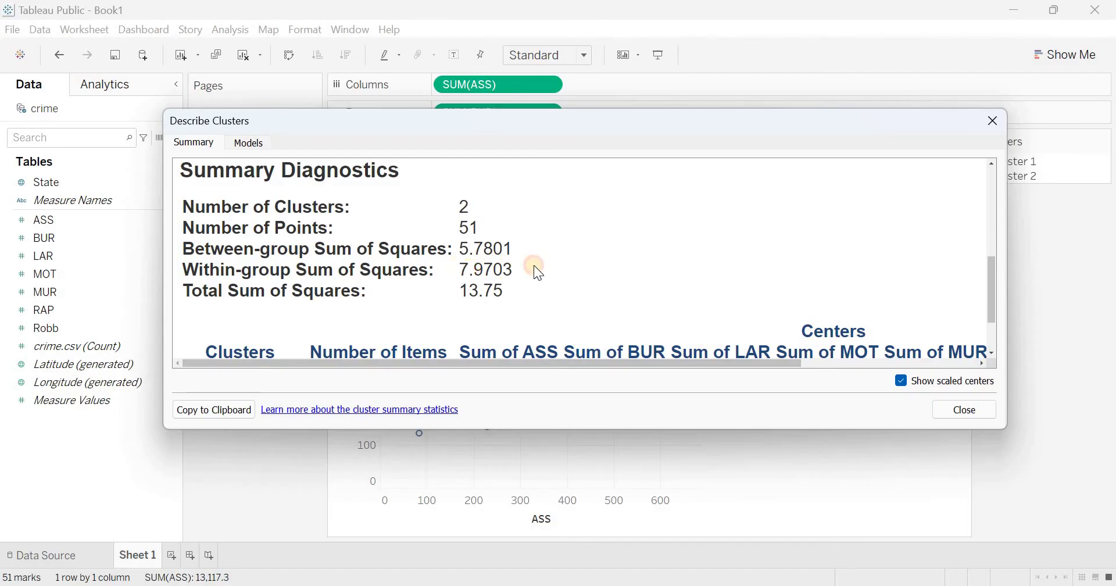
drag(531, 261, 512, 239)
double_click(510, 248)
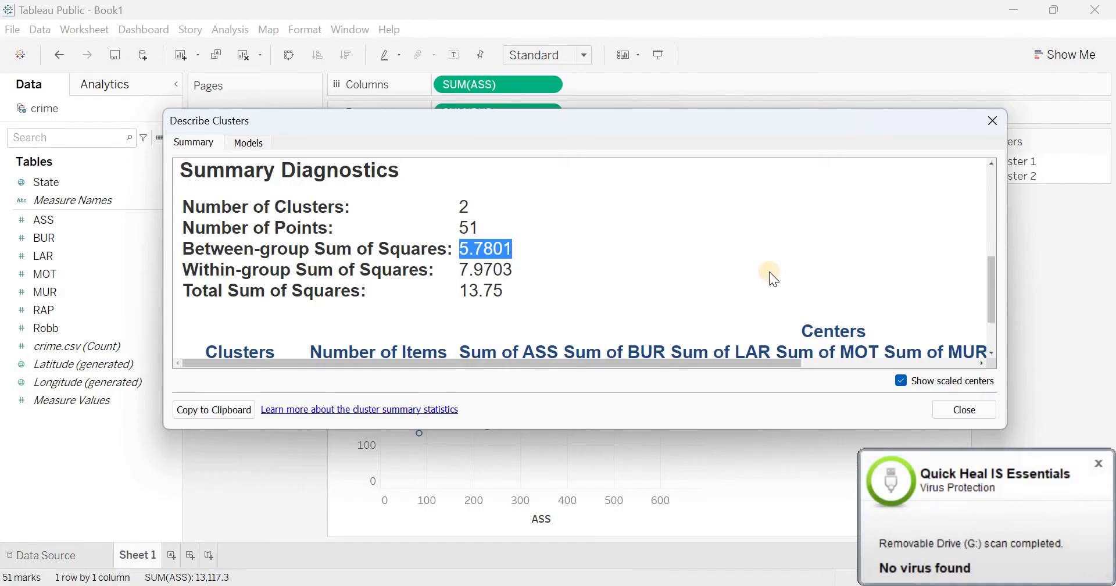
Dismiss the antivirus notification and close the Describe Clusters summary
click(1099, 463)
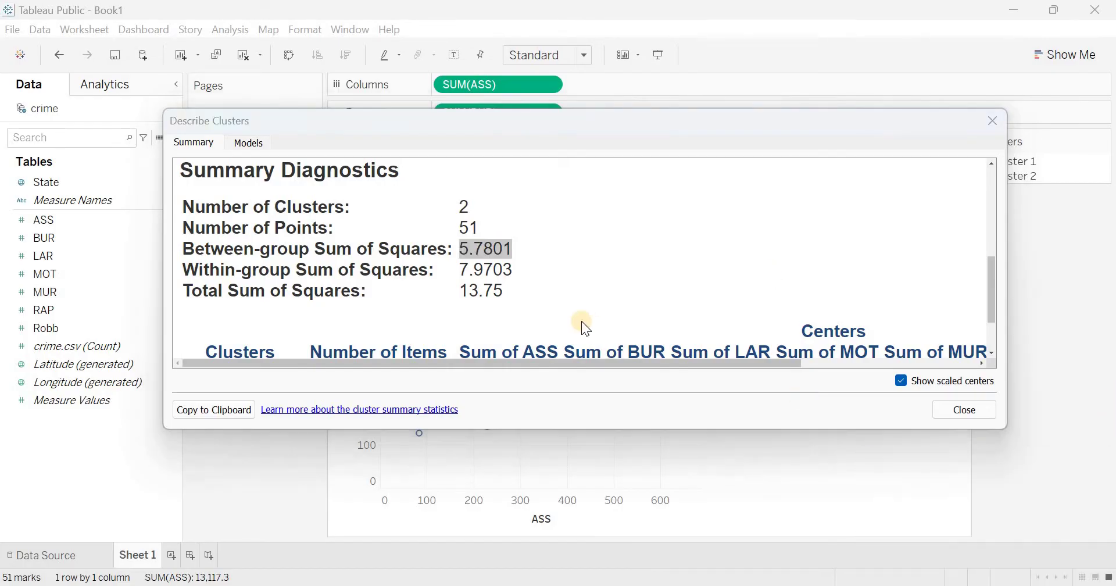
click(507, 239)
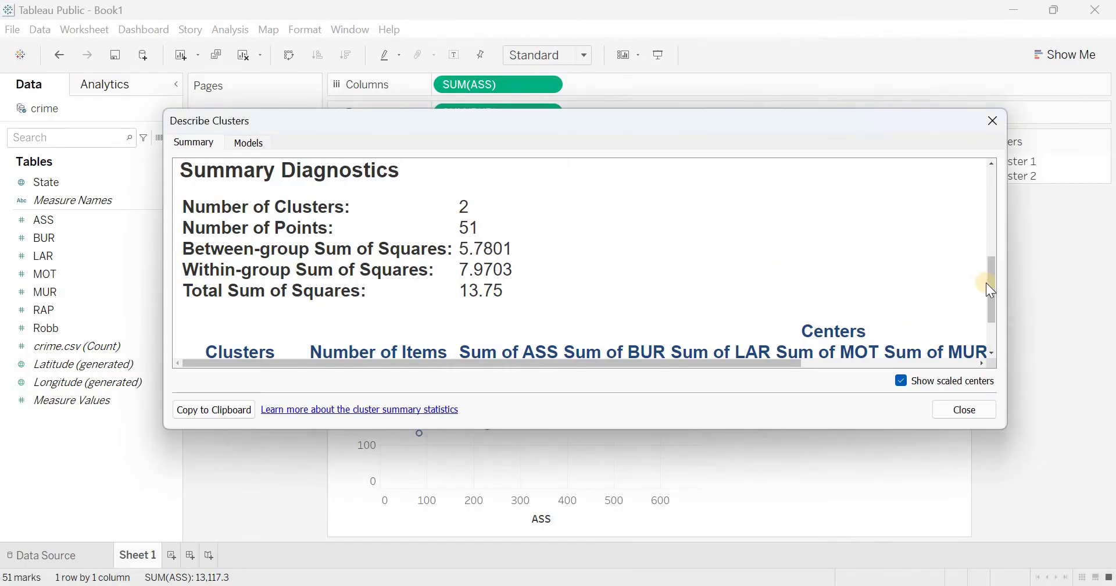
drag(996, 274, 993, 323)
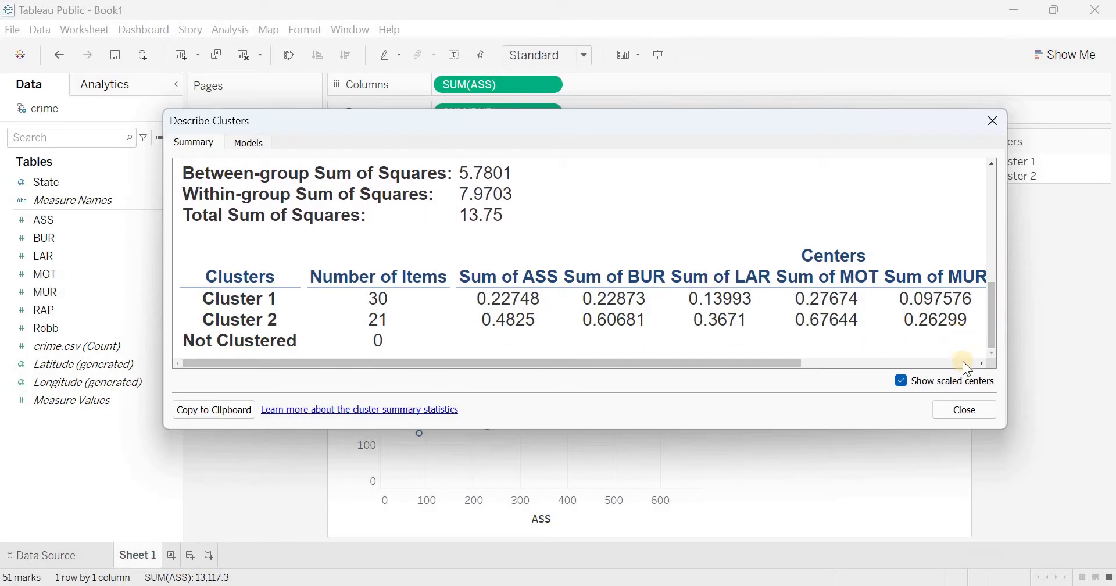
click(270, 364)
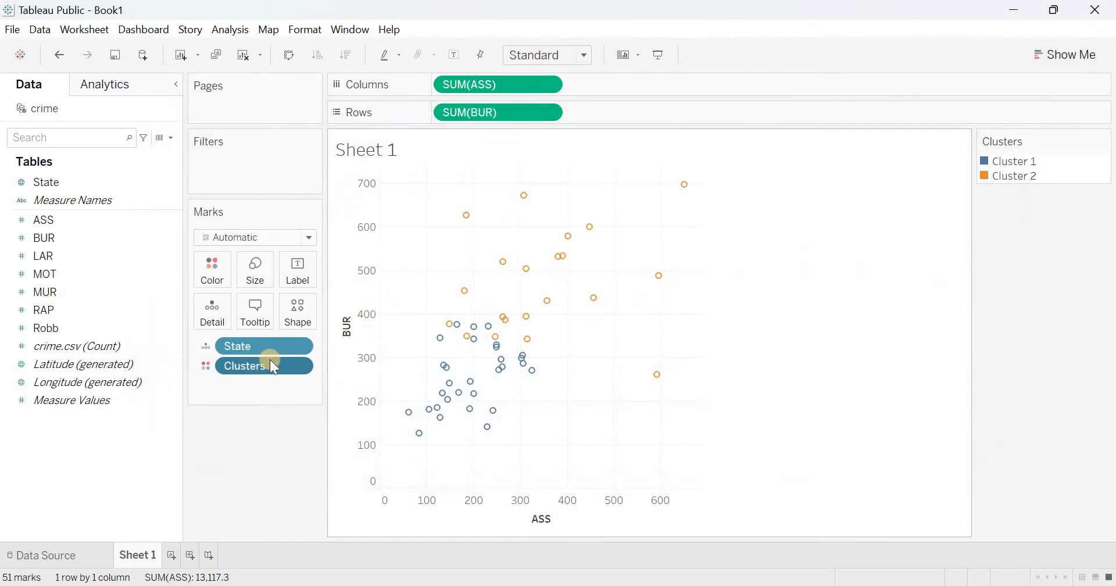
Edit the Clusters pill's model, changing the Number of Clusters from 2 to 3
right_click(243, 369)
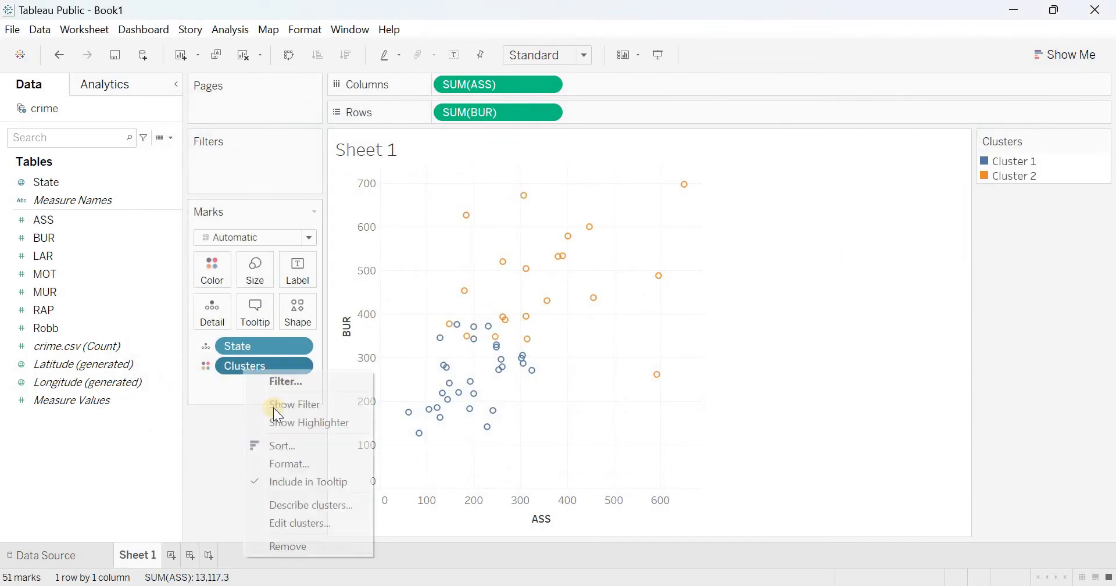
click(286, 526)
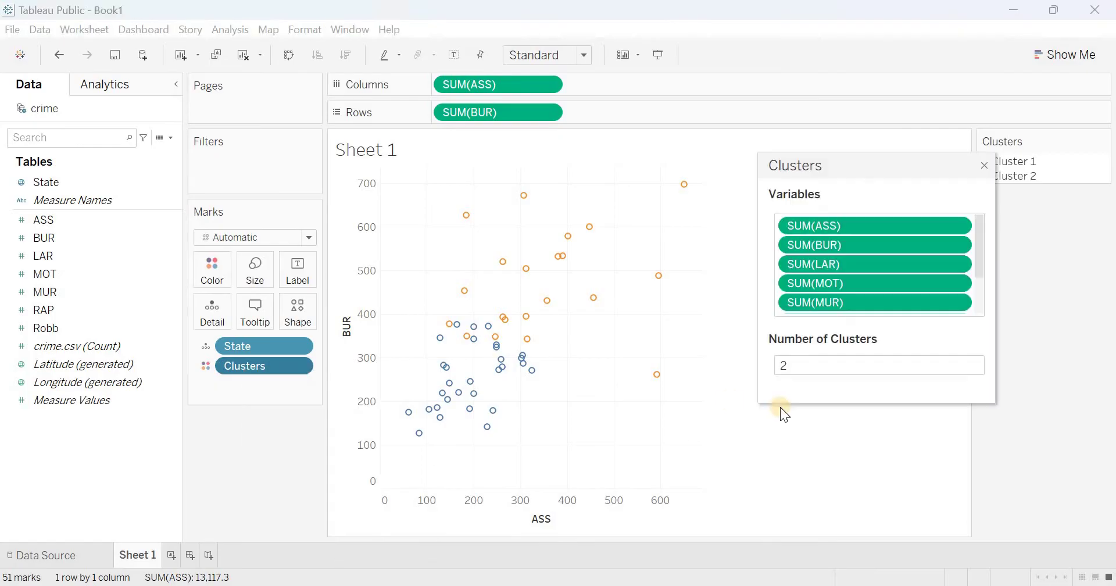
click(797, 367)
text(2)
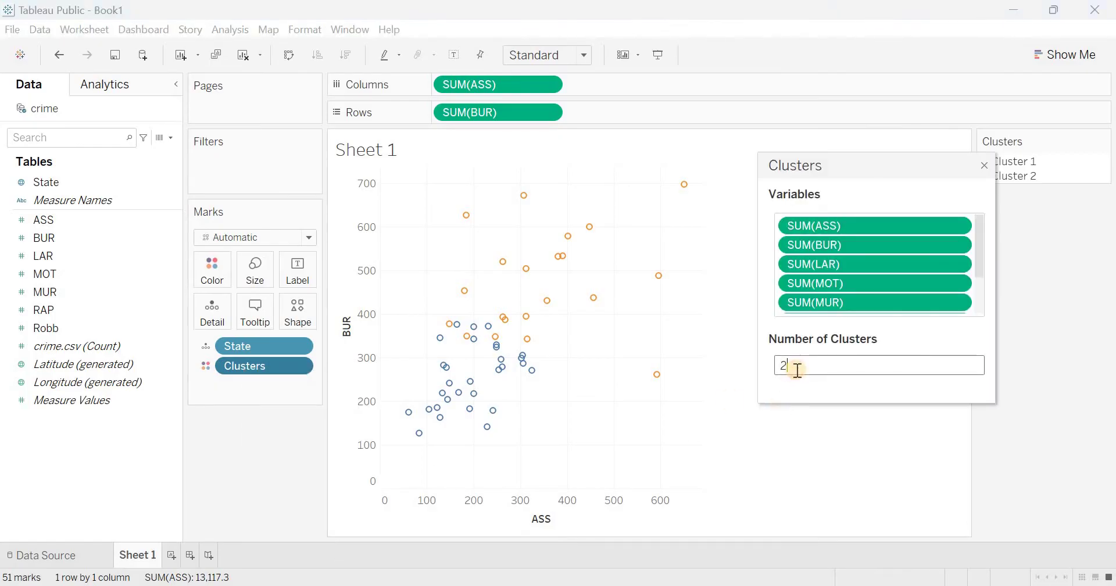
key(BackSpace)
text(3)
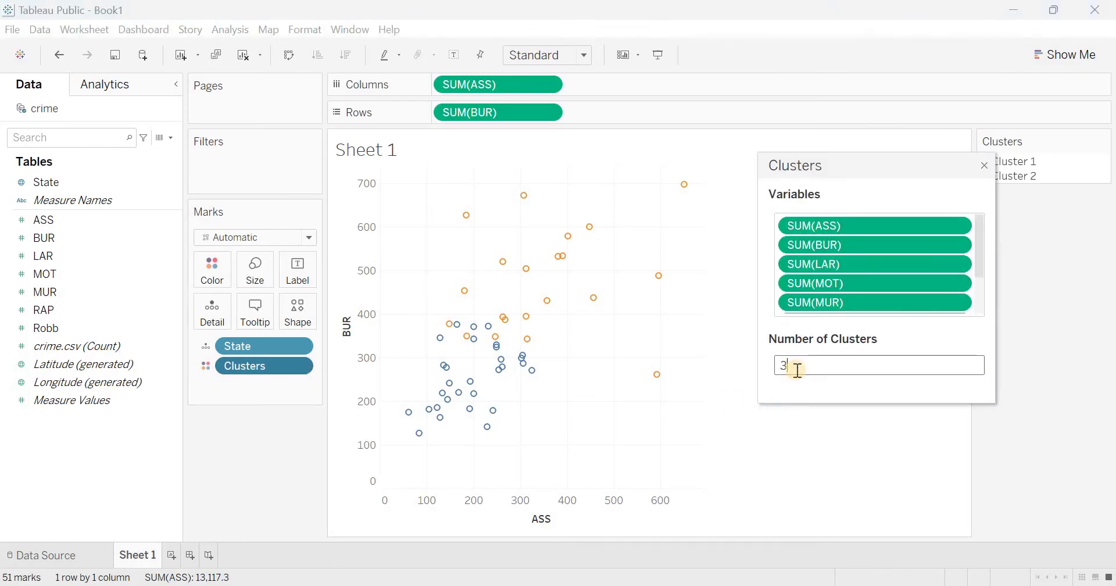
click(983, 167)
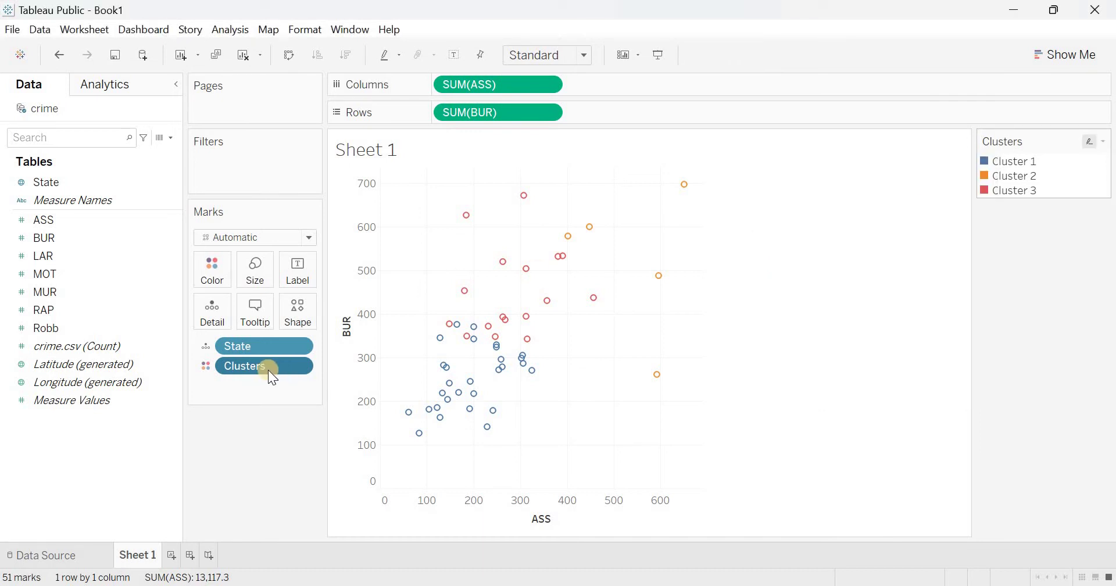
Open Describe Clusters for the three clusters and enlarge its window
right_click(264, 365)
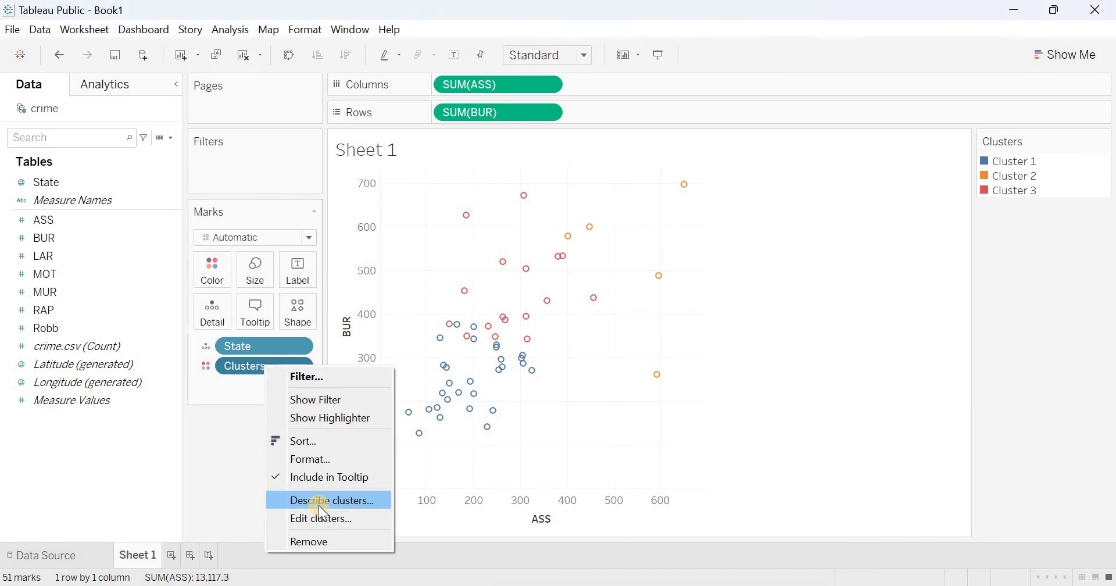
click(319, 501)
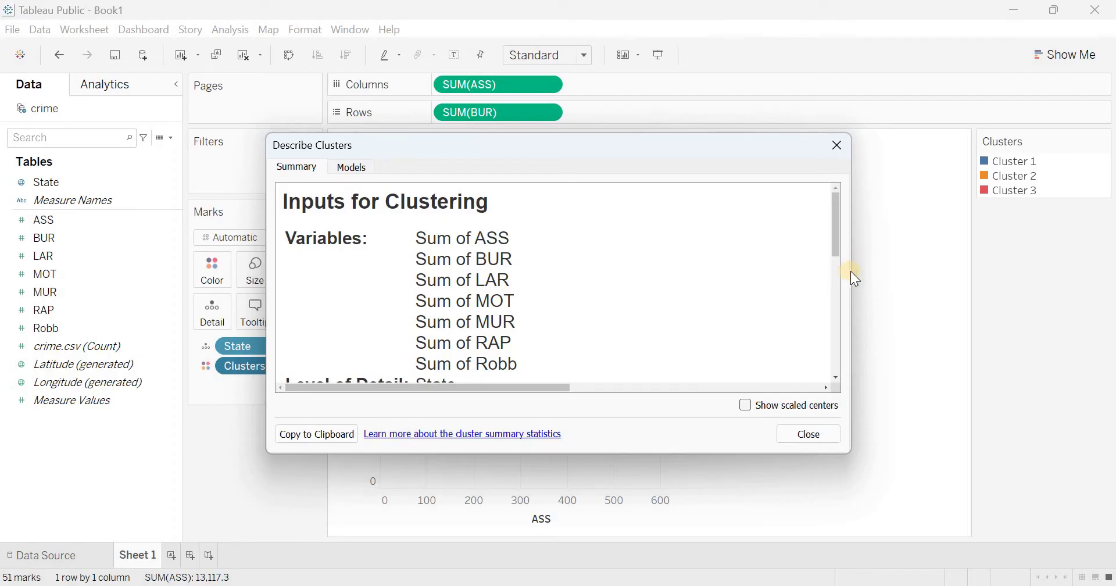
drag(852, 298, 1097, 325)
drag(741, 147, 671, 128)
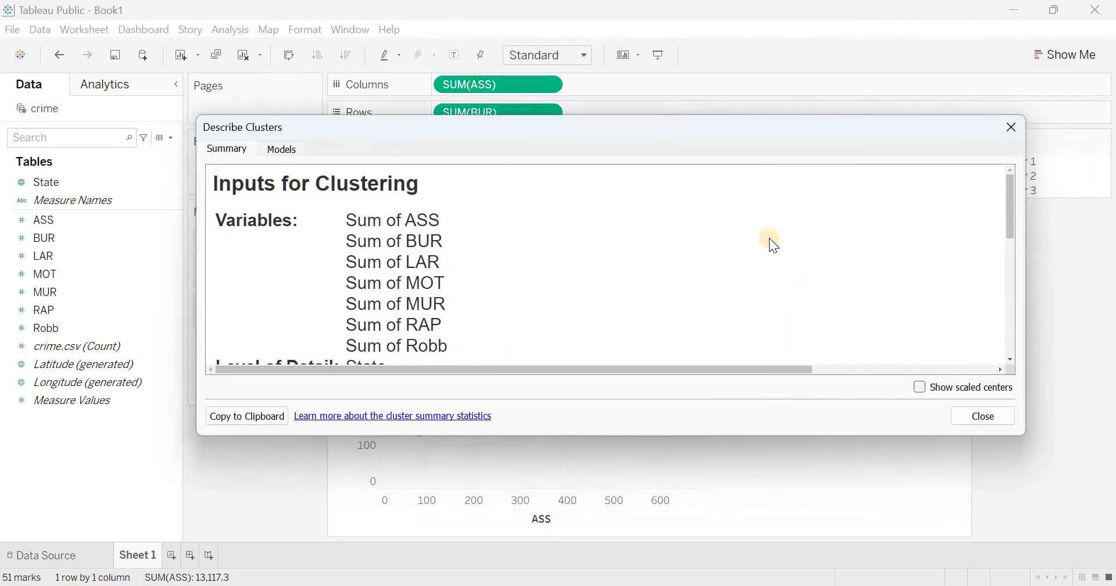
drag(1014, 211, 1013, 309)
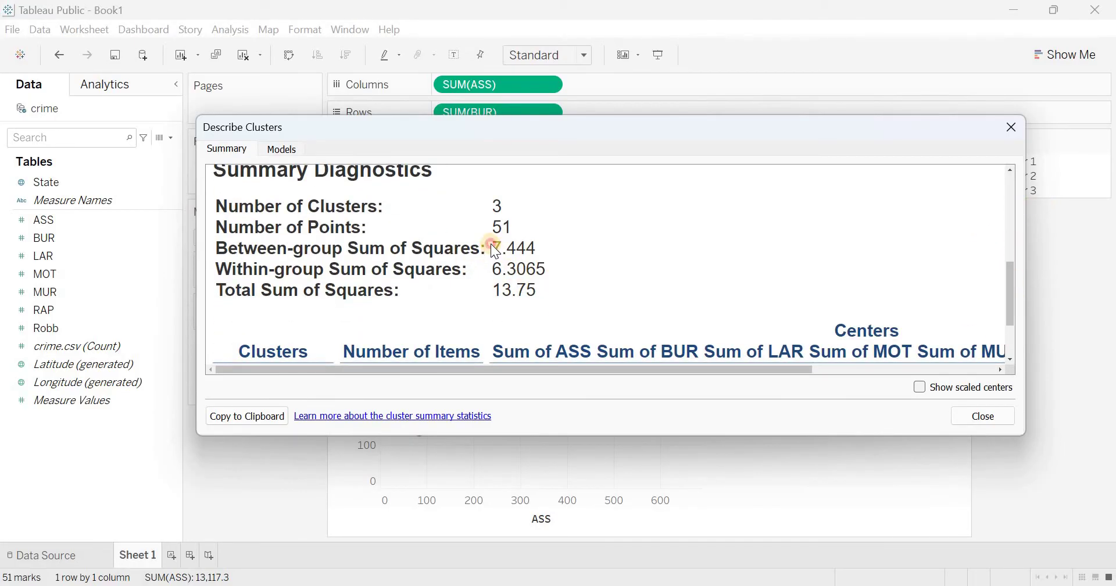
Review the sums of squares (between-group 7.444) and widen the window to show the Sum of RAP column
drag(490, 243, 539, 243)
drag(490, 266, 546, 267)
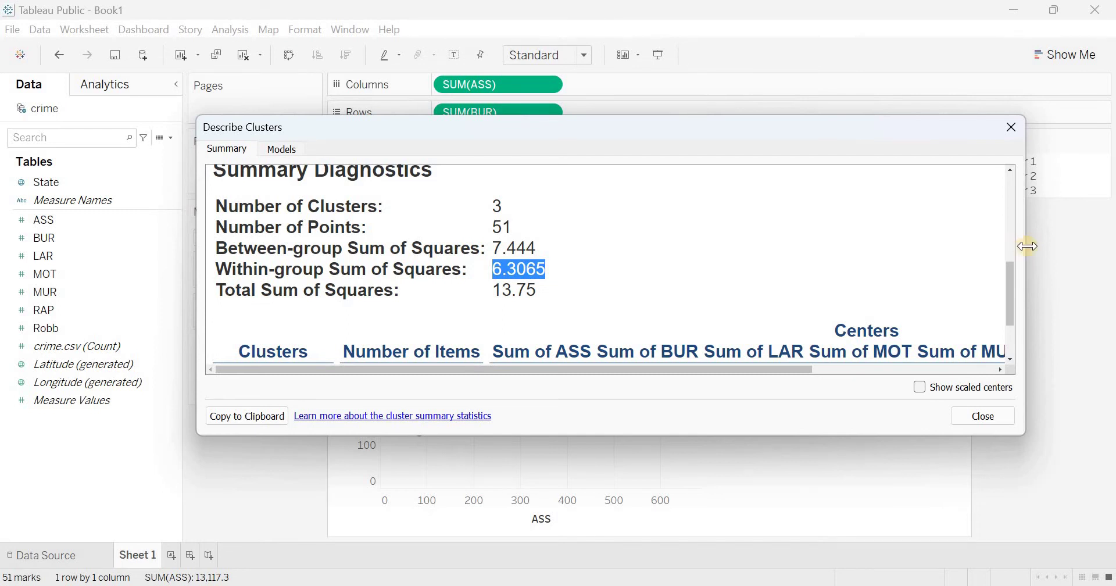
drag(1024, 254, 1096, 254)
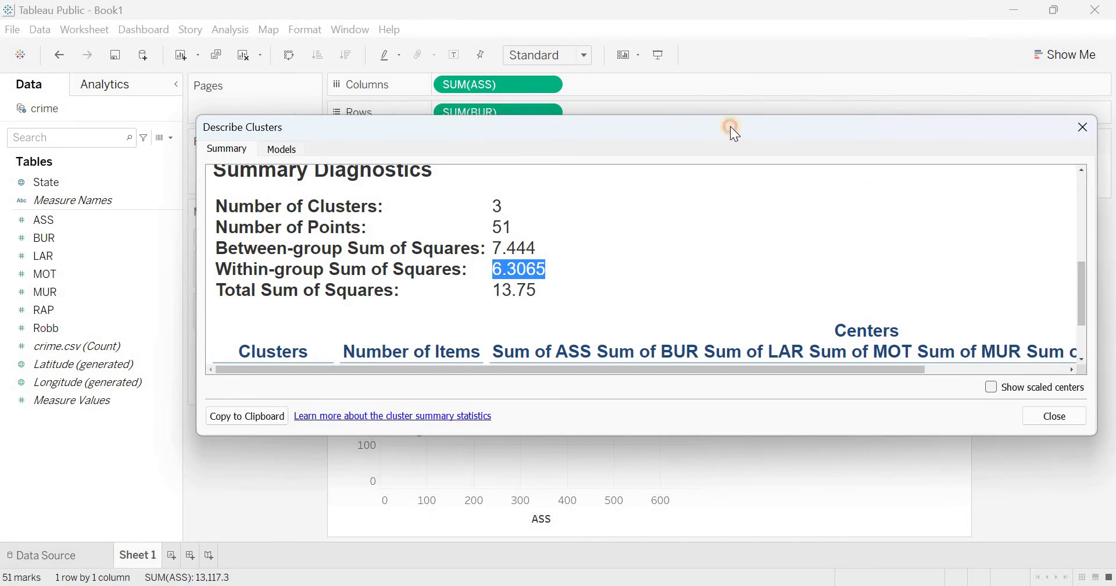
drag(730, 127, 644, 119)
drag(1014, 229, 1050, 312)
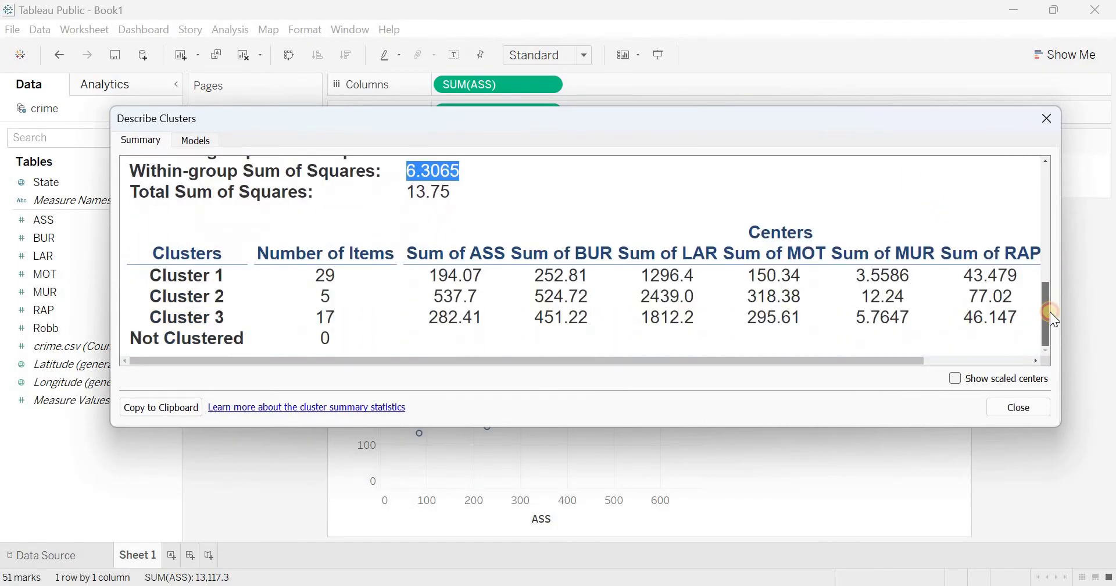
Turn on scaled centers and review each cluster's item counts (29, 5) and scaled centre values
click(955, 379)
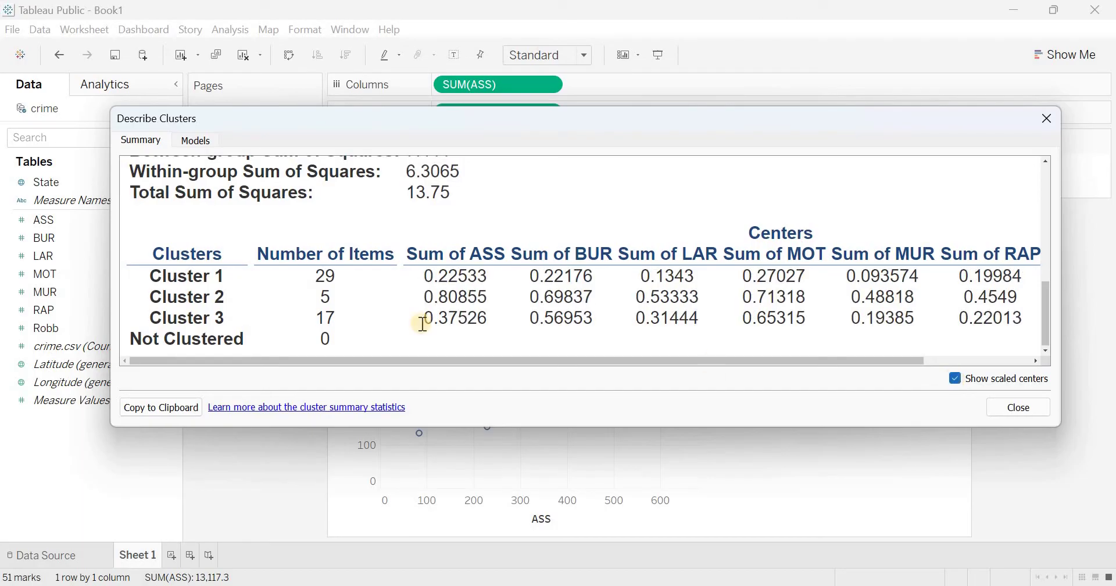
double_click(312, 273)
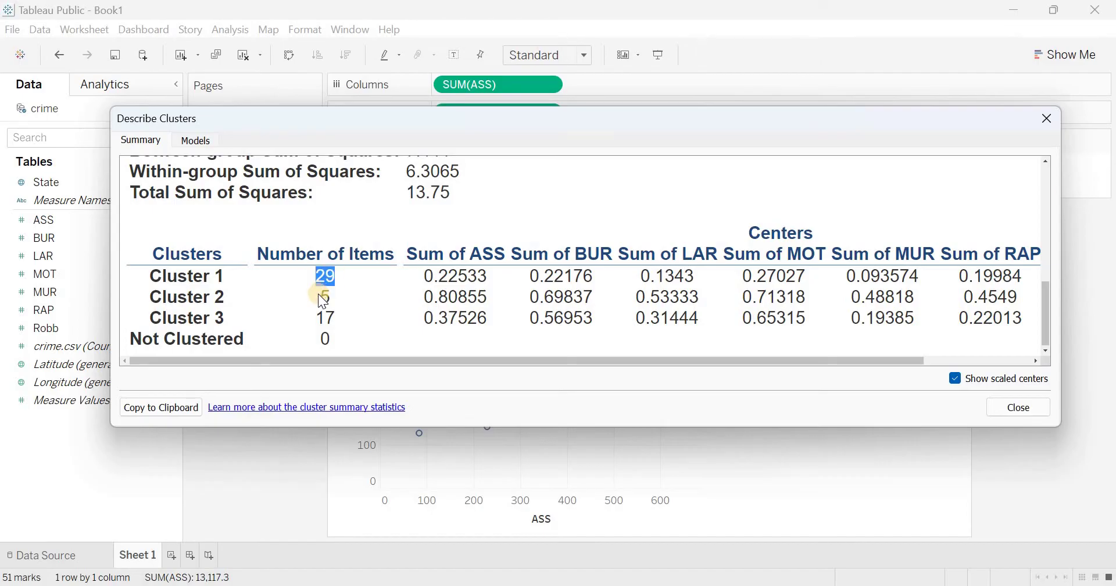
double_click(324, 297)
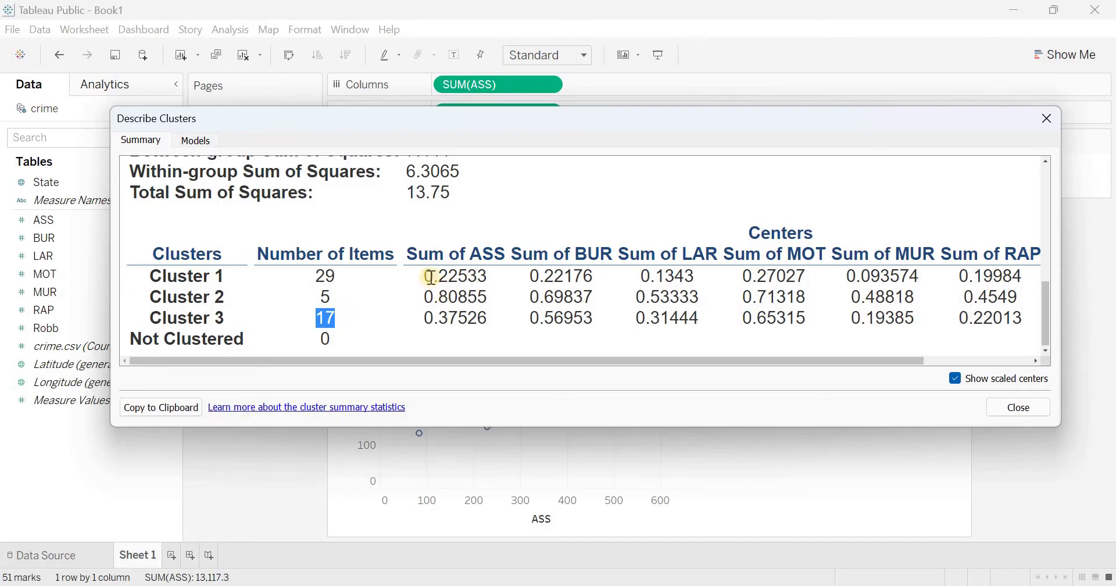
click(619, 268)
drag(620, 271, 1025, 270)
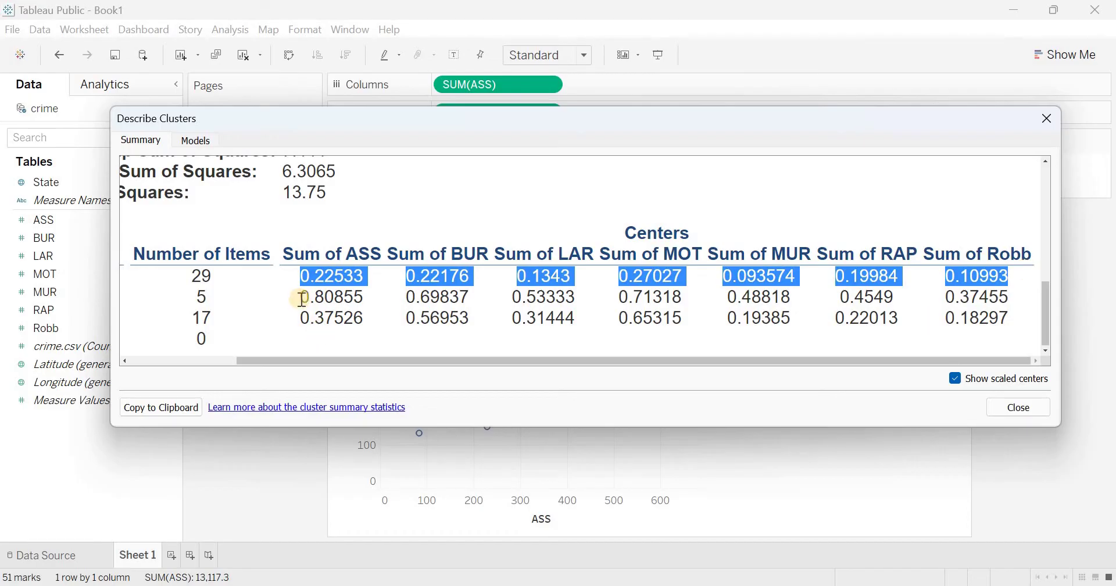
drag(302, 300, 1023, 294)
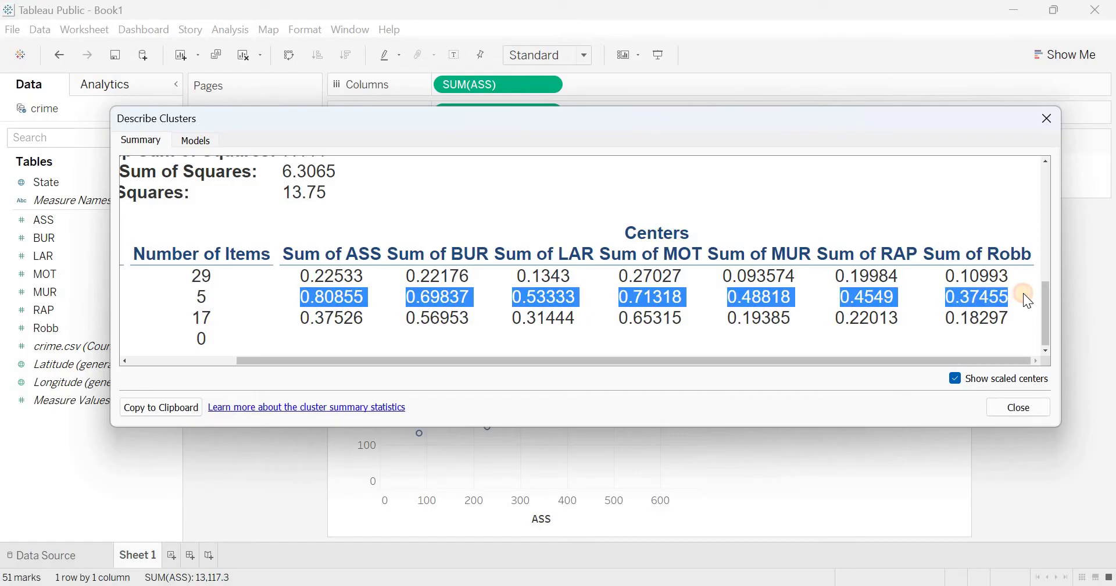
drag(299, 317, 1024, 331)
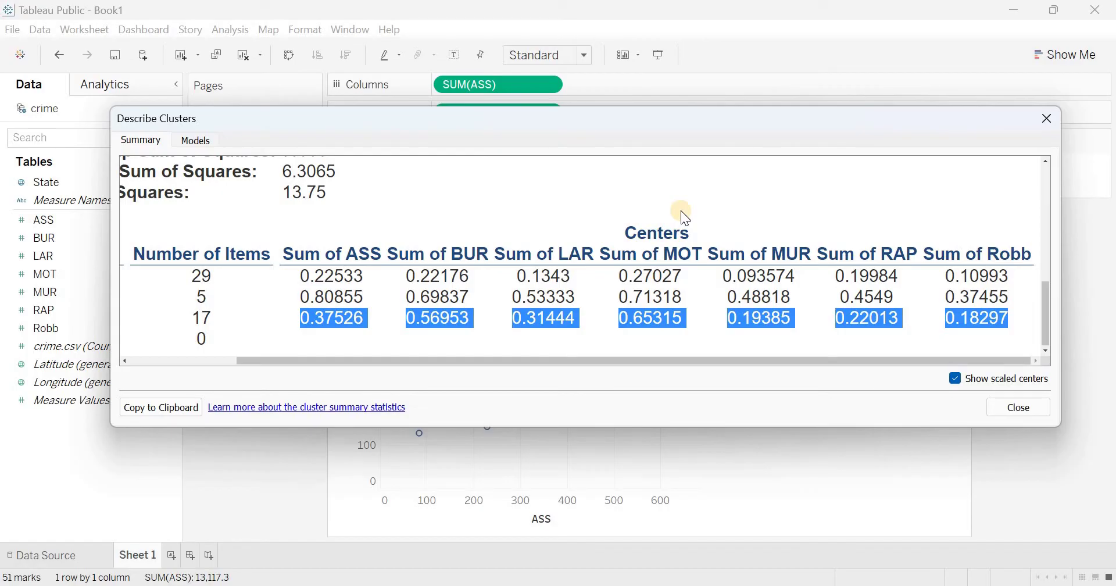
click(427, 364)
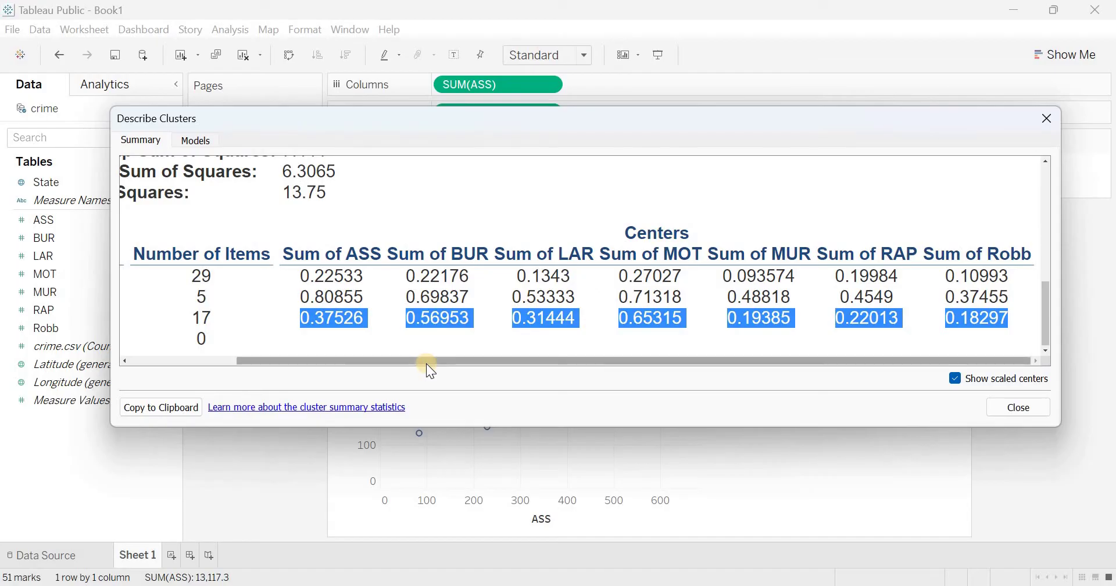
drag(426, 360, 229, 365)
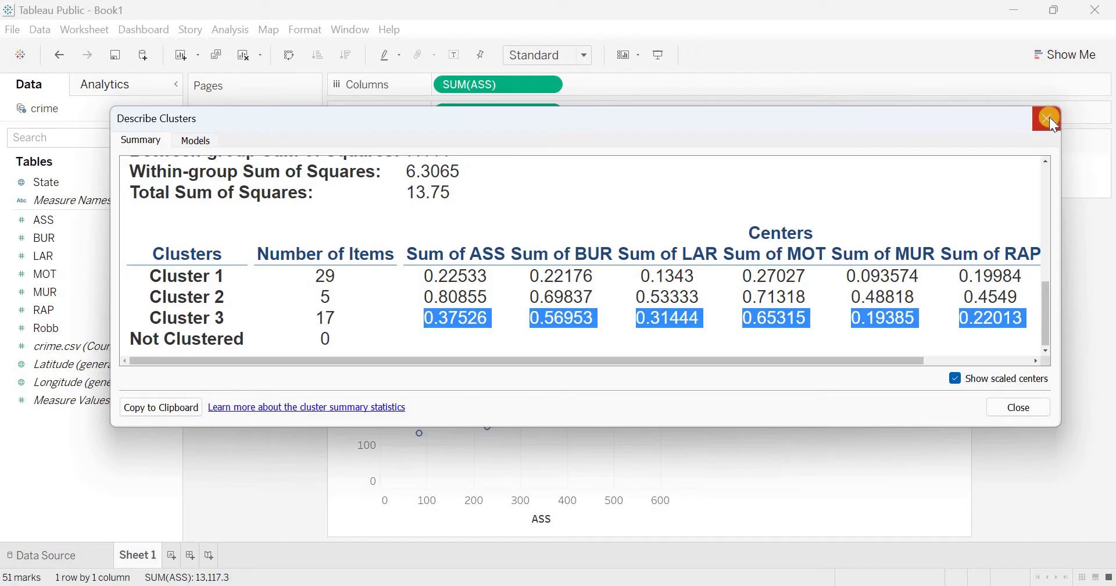
Close the summary and edit the clusters to change Number of Clusters from 3 to 4
click(1017, 408)
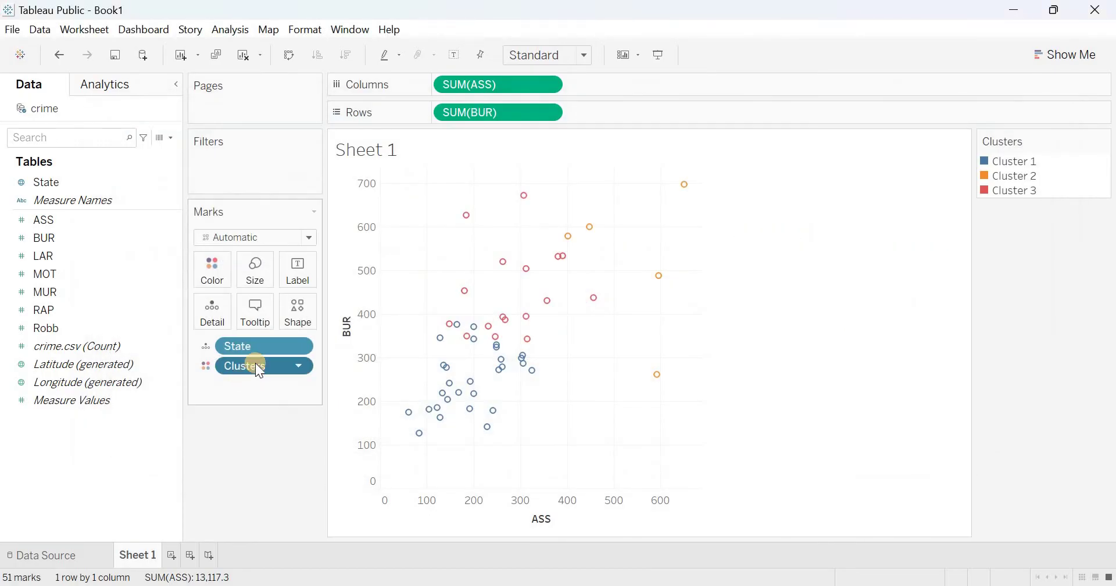
right_click(255, 362)
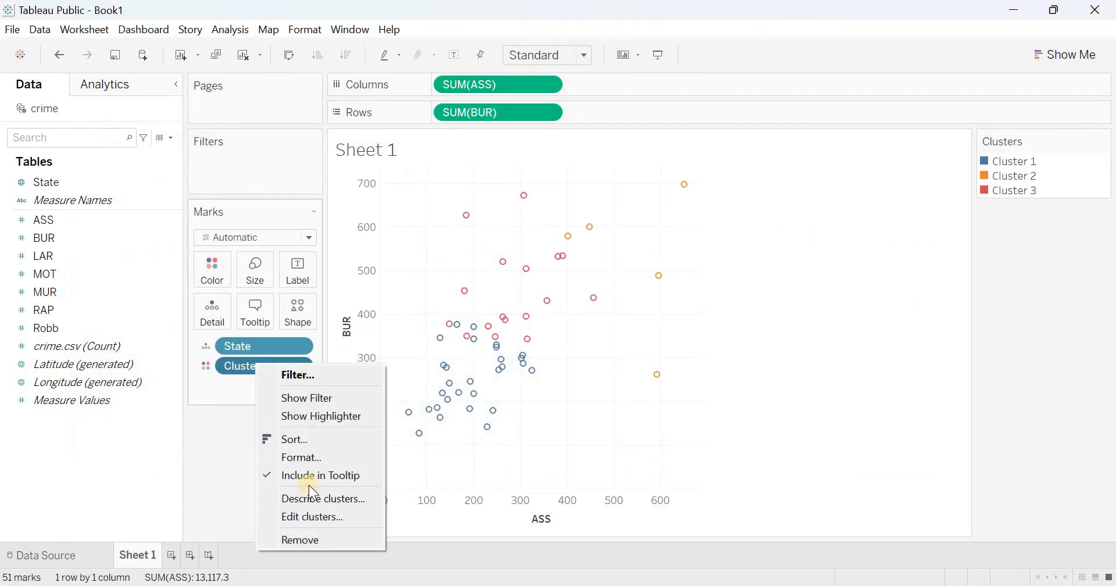
click(324, 515)
click(802, 367)
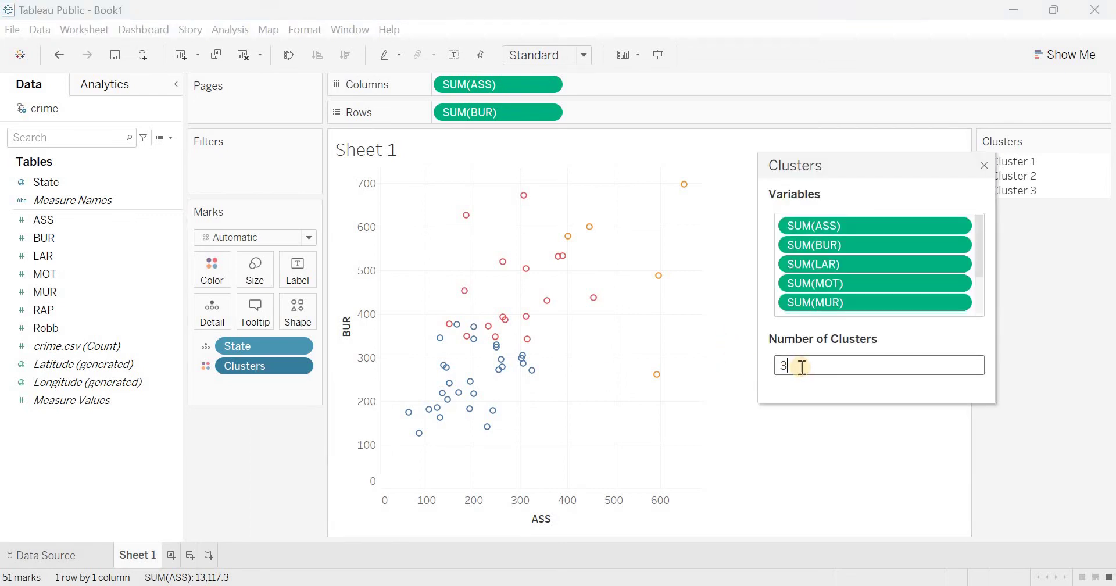
key(BackSpace)
text(4)
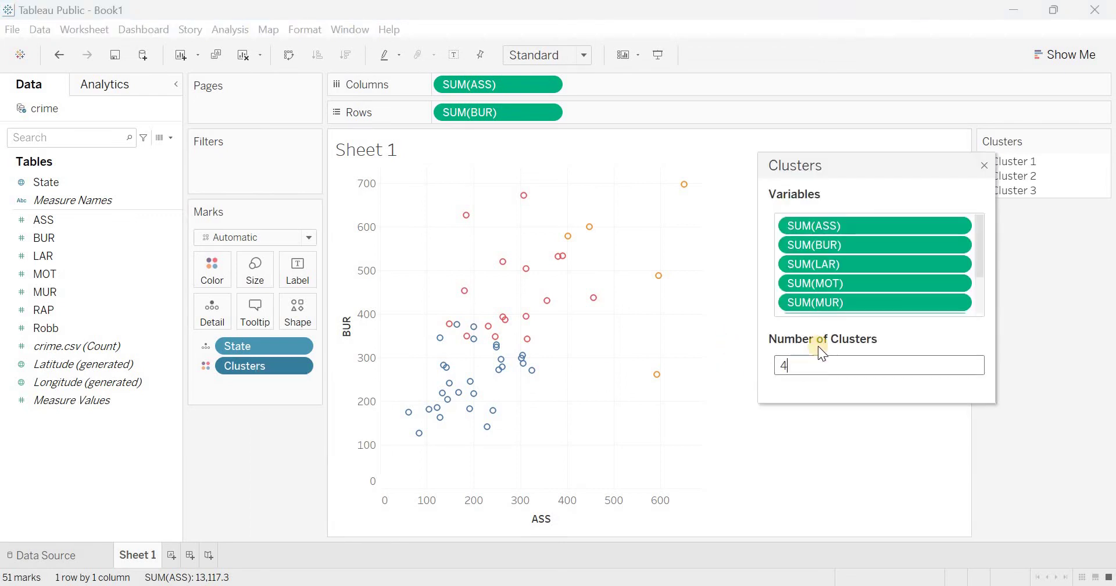
click(984, 166)
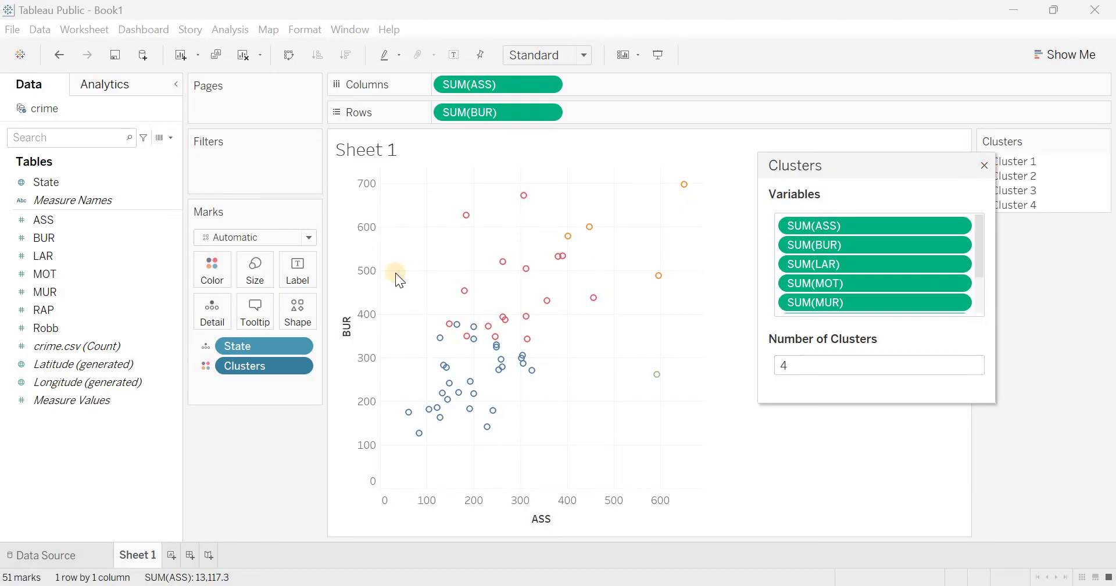
right_click(270, 363)
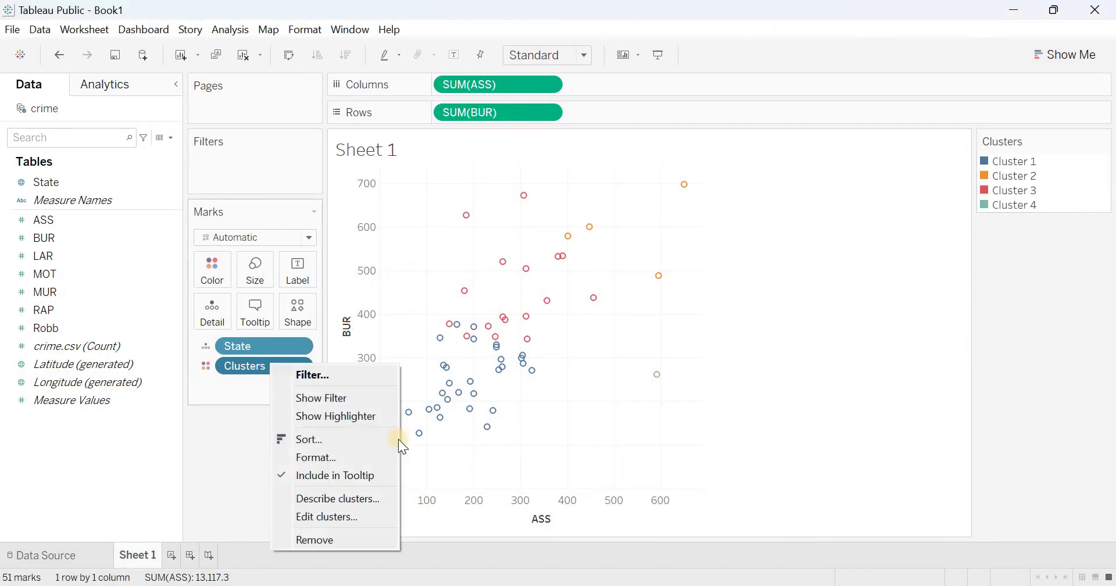
Open the four-cluster summary with scaled centers and review its sums of squares
click(355, 498)
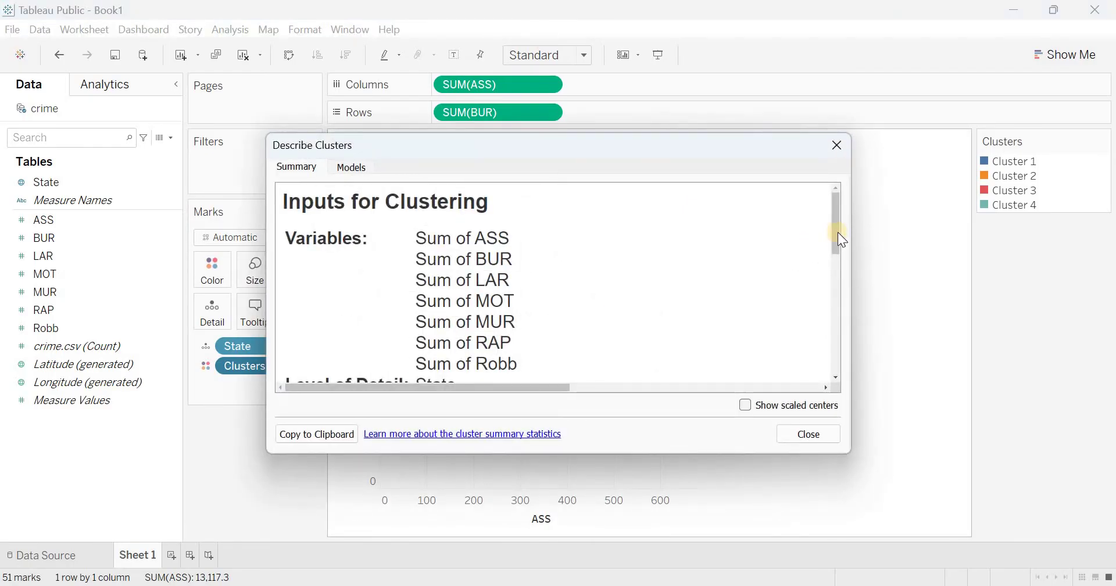
drag(837, 231, 848, 365)
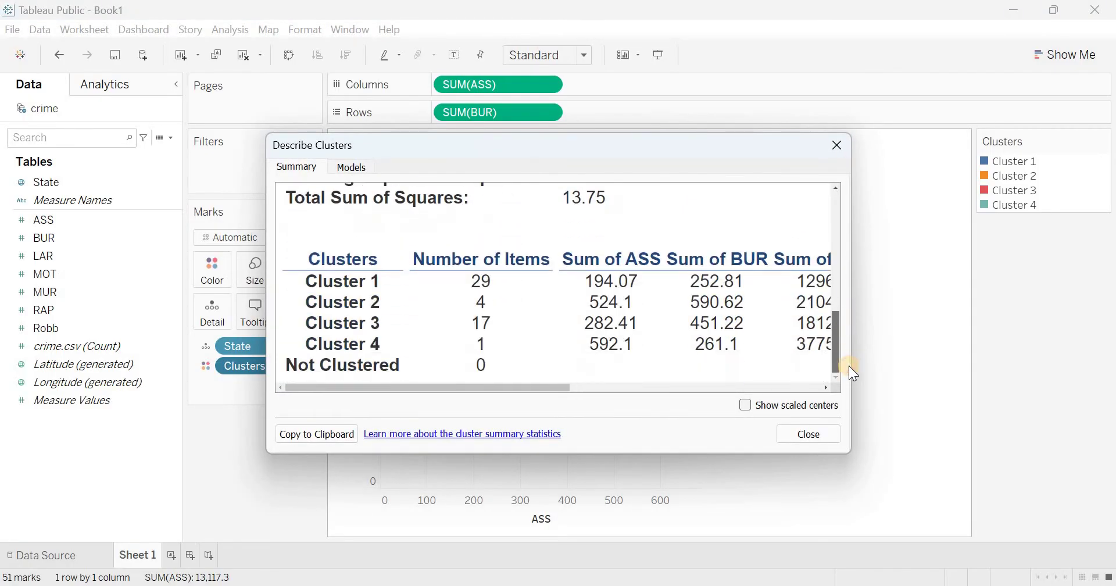
click(769, 407)
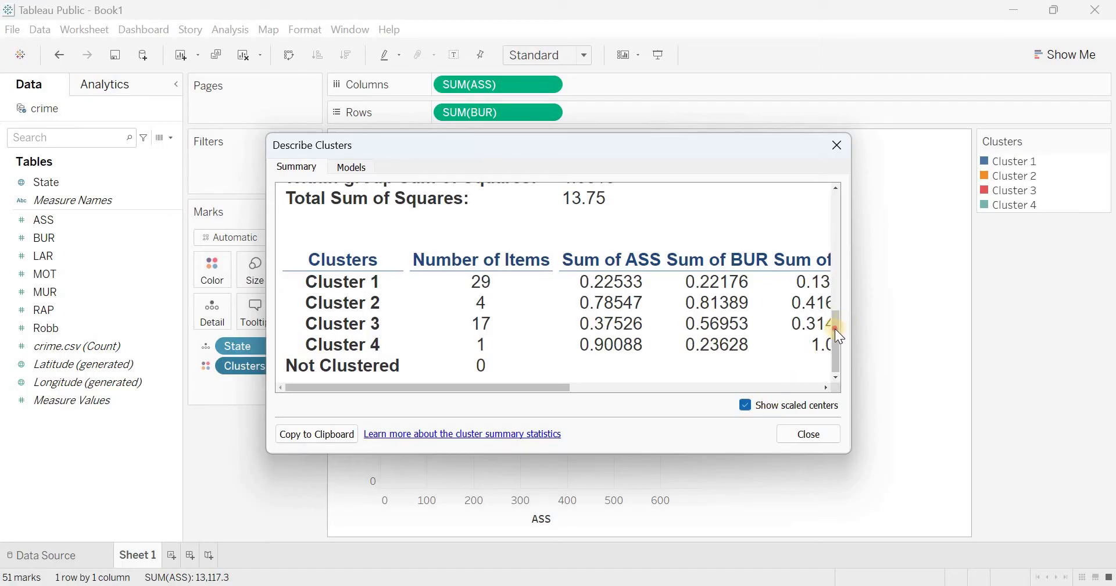
drag(835, 329, 569, 301)
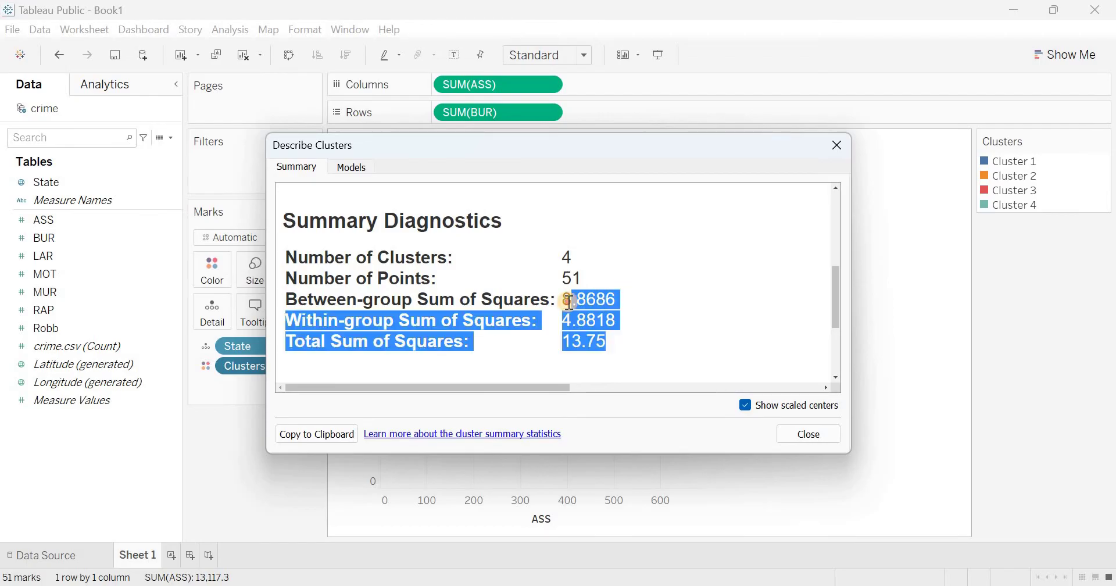
click(573, 340)
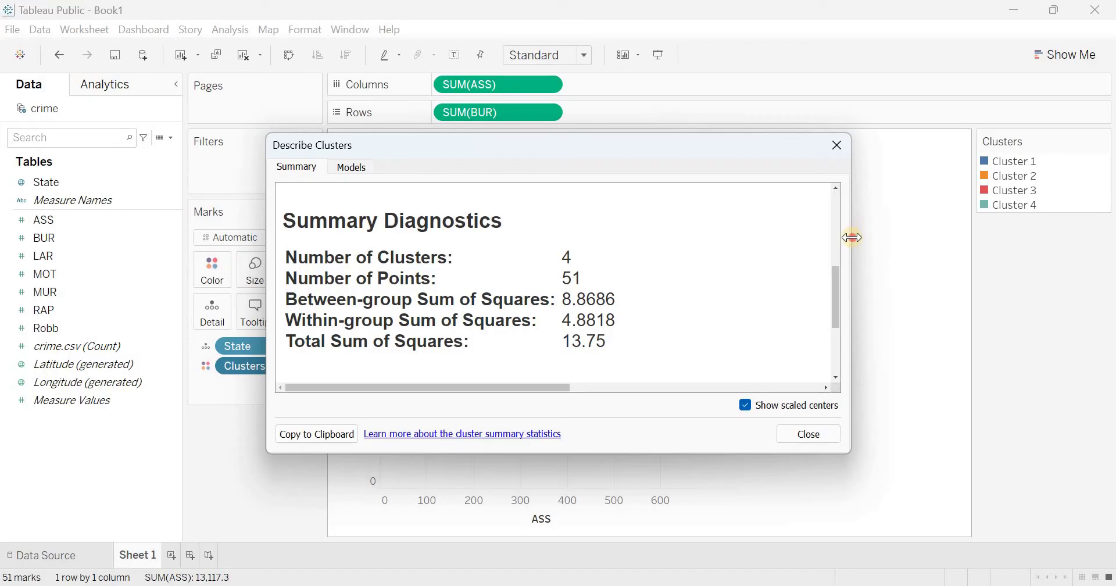
drag(853, 238, 997, 234)
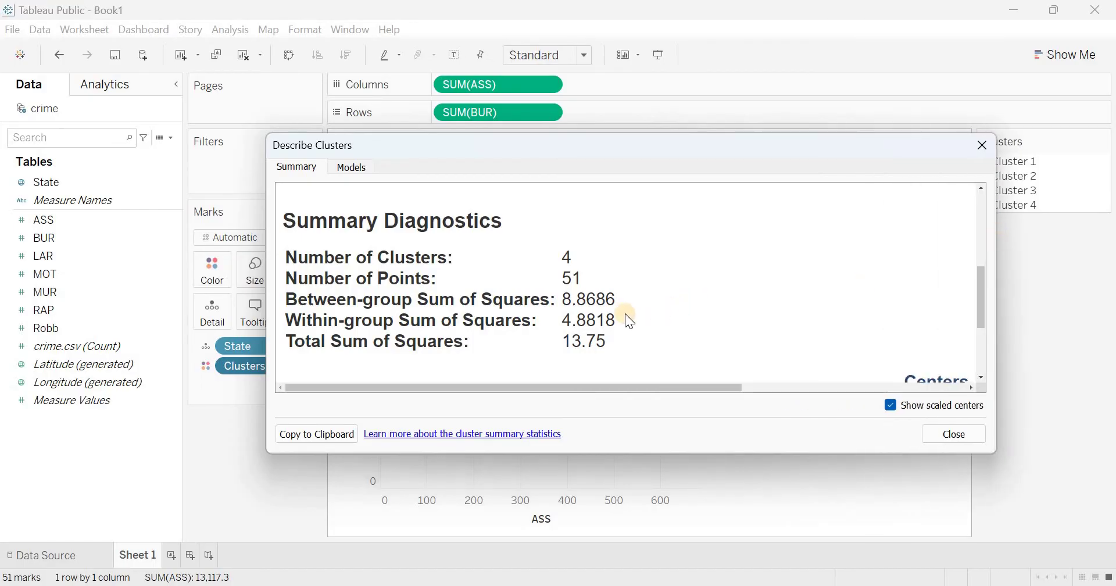
drag(607, 344, 572, 320)
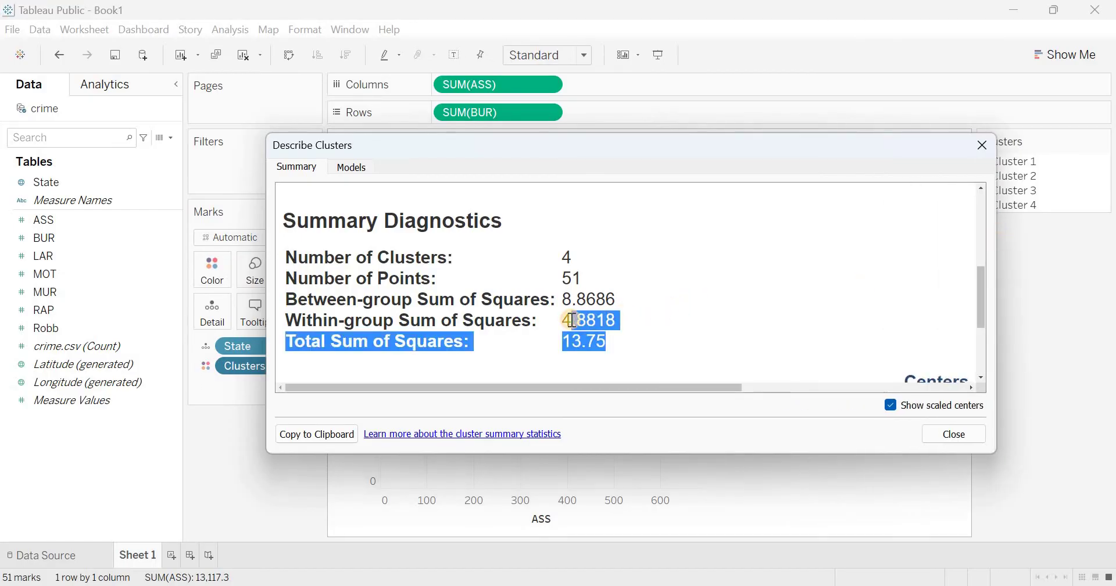
click(573, 320)
click(982, 285)
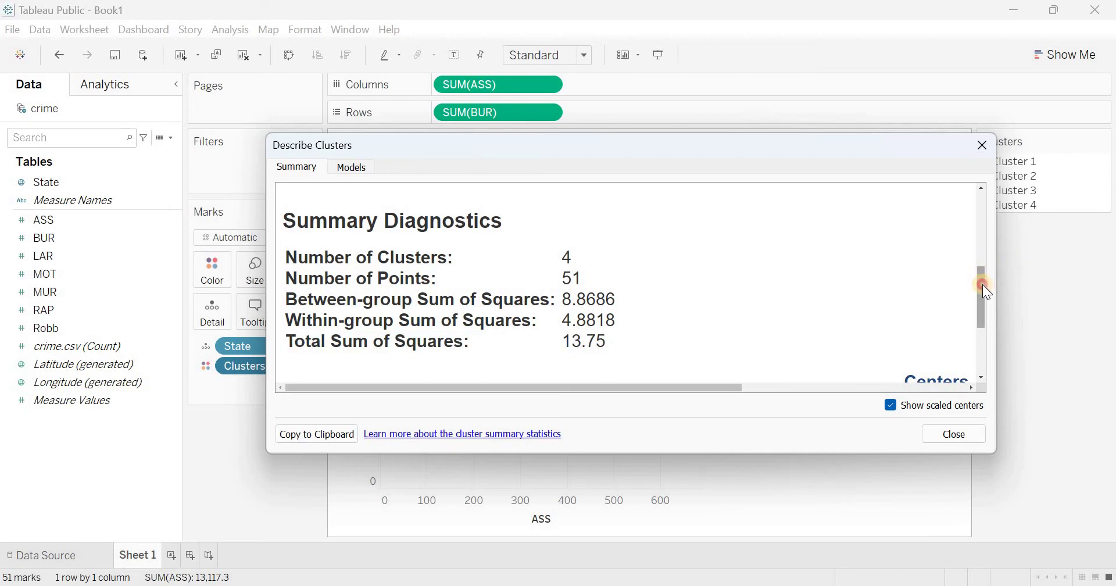
drag(982, 284, 986, 344)
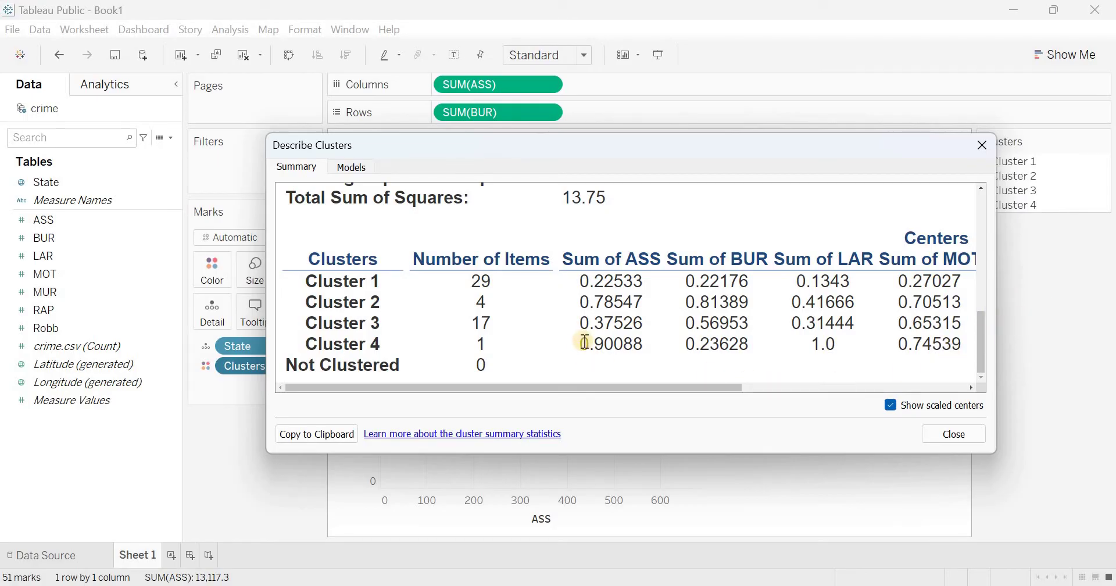
drag(730, 345, 580, 344)
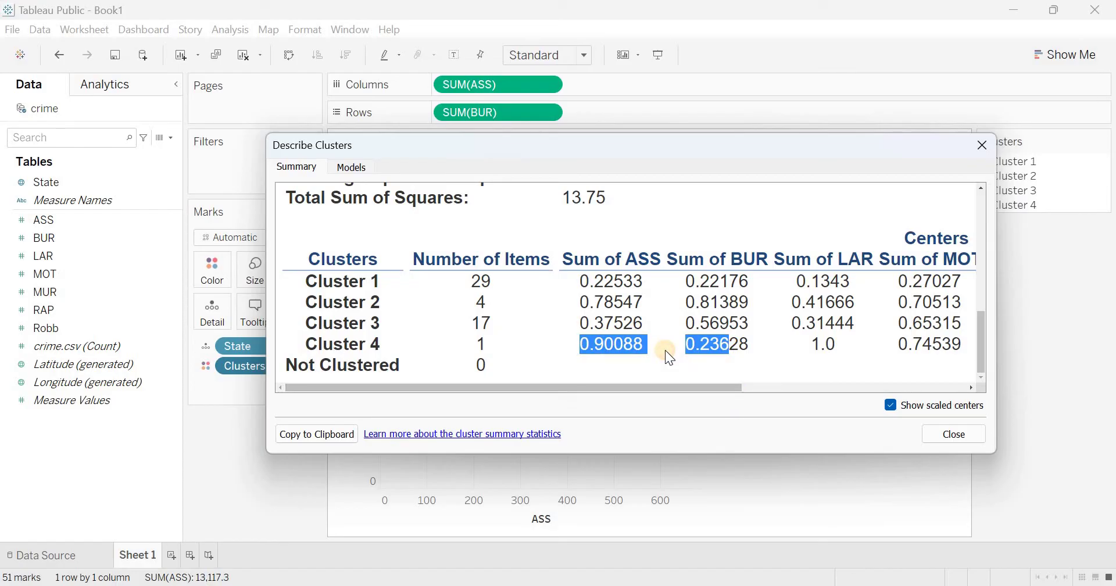
Inspect Cluster 4's single member and centre values (ASS 0.90088, LAR 1.0), then close the summary
click(311, 330)
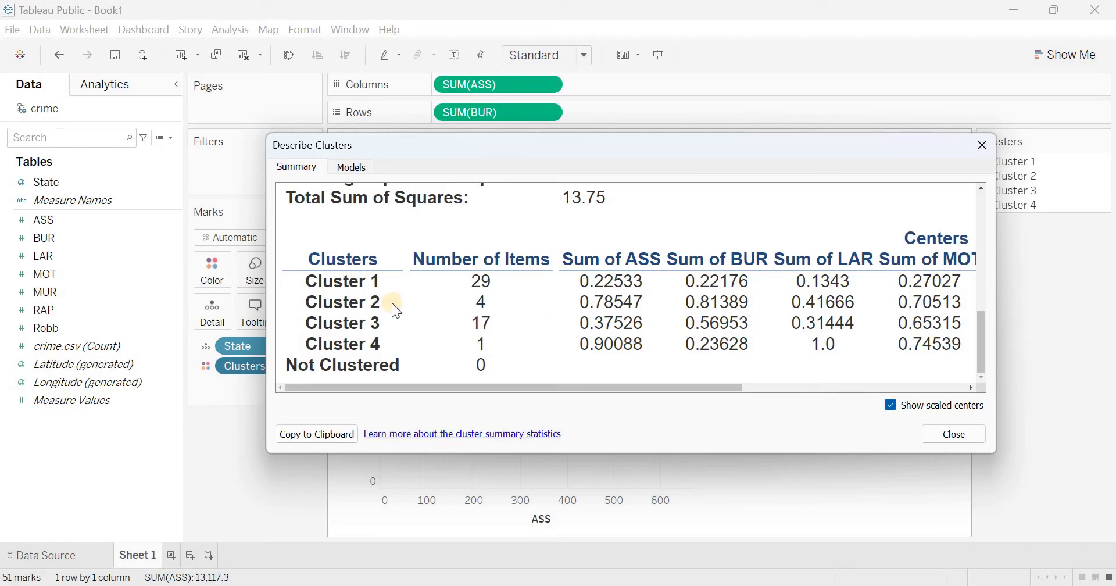
drag(392, 303, 303, 302)
drag(484, 343, 479, 345)
drag(580, 344, 659, 343)
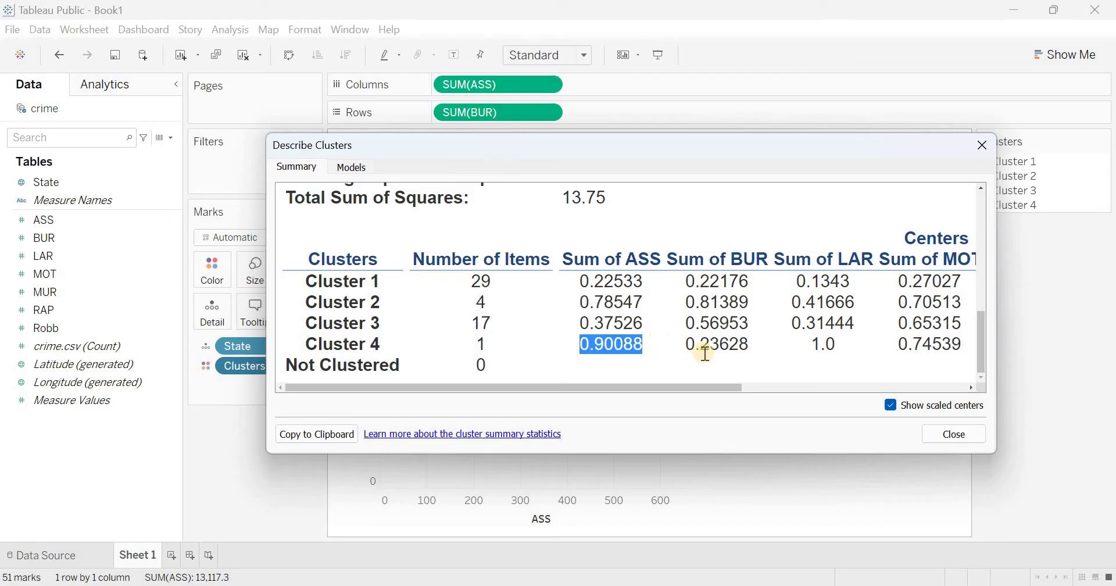
click(756, 341)
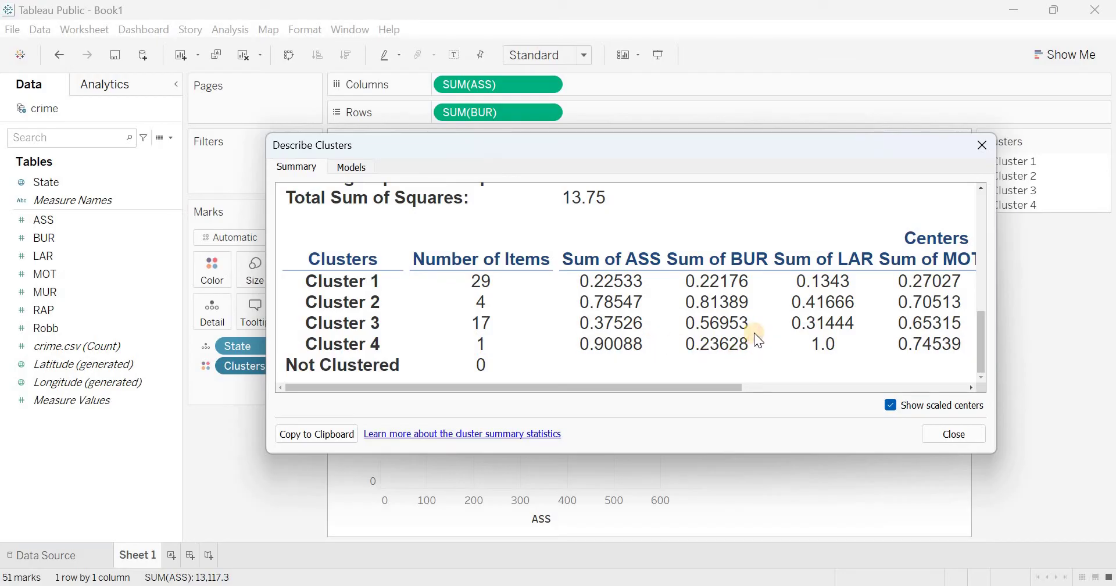
double_click(691, 299)
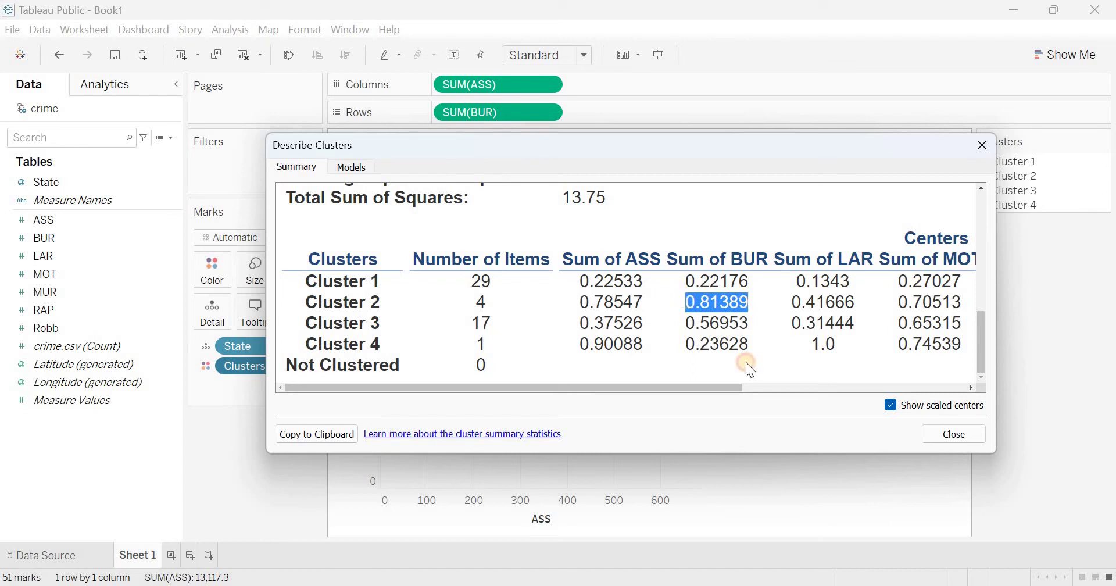
drag(692, 344, 689, 344)
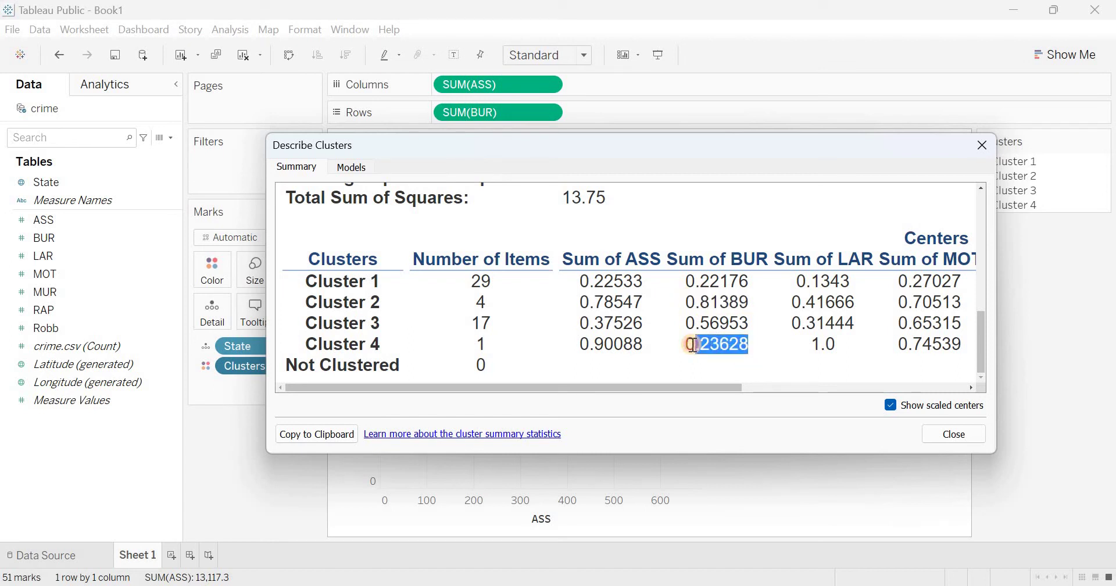
double_click(850, 342)
drag(672, 391, 918, 378)
double_click(939, 346)
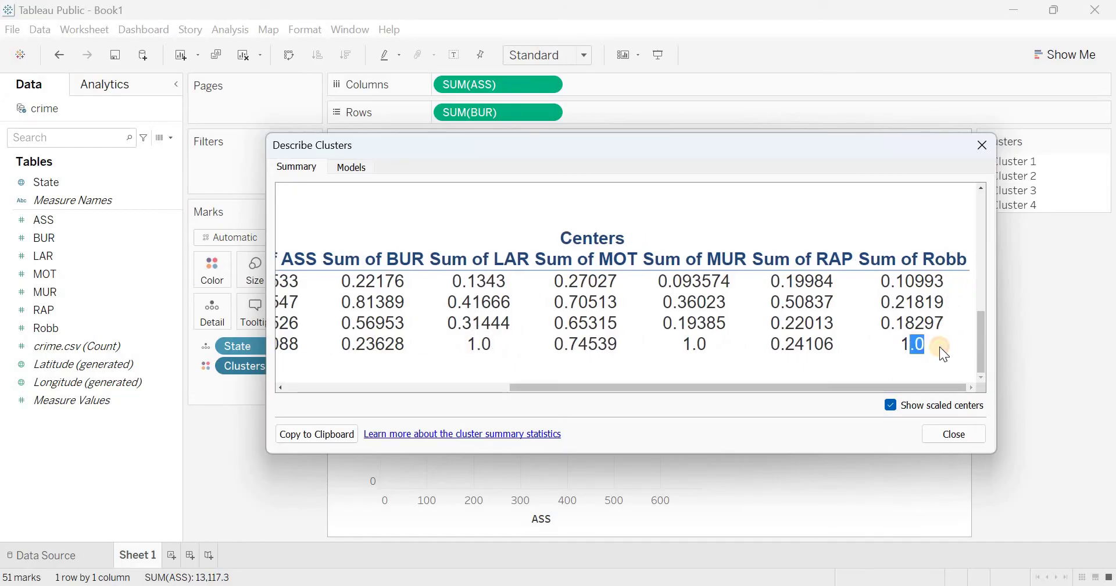
drag(788, 390, 495, 369)
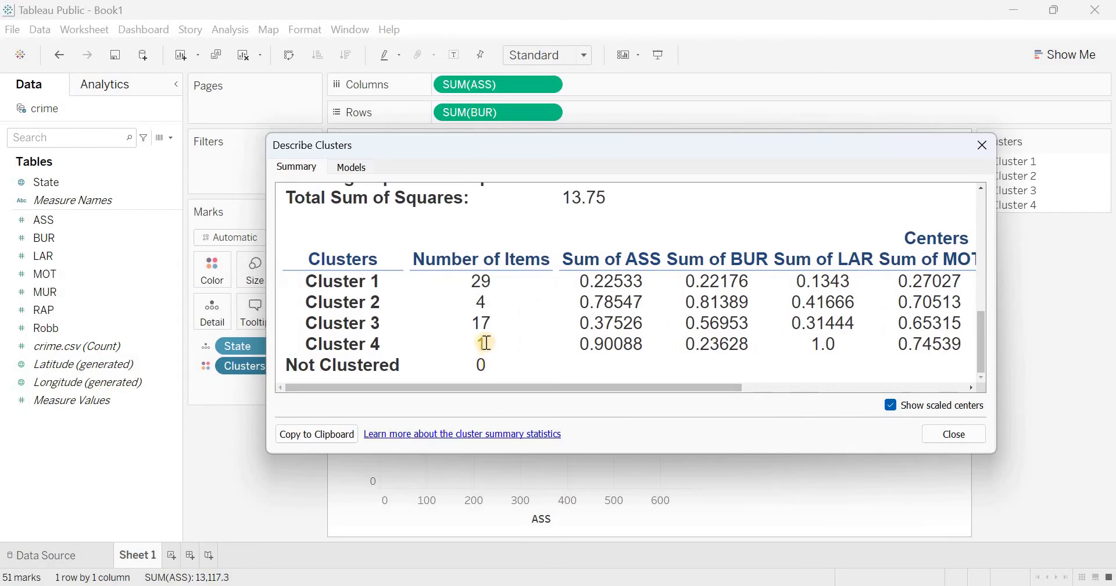
click(474, 343)
click(478, 346)
click(932, 431)
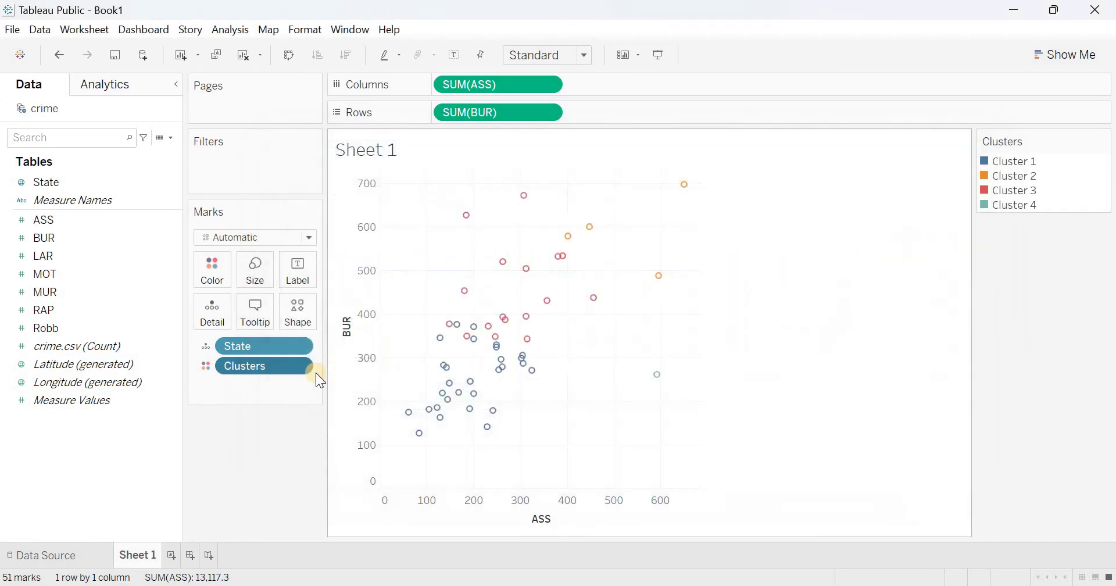
Edit the clusters and set Number of Clusters back to 3
right_click(284, 364)
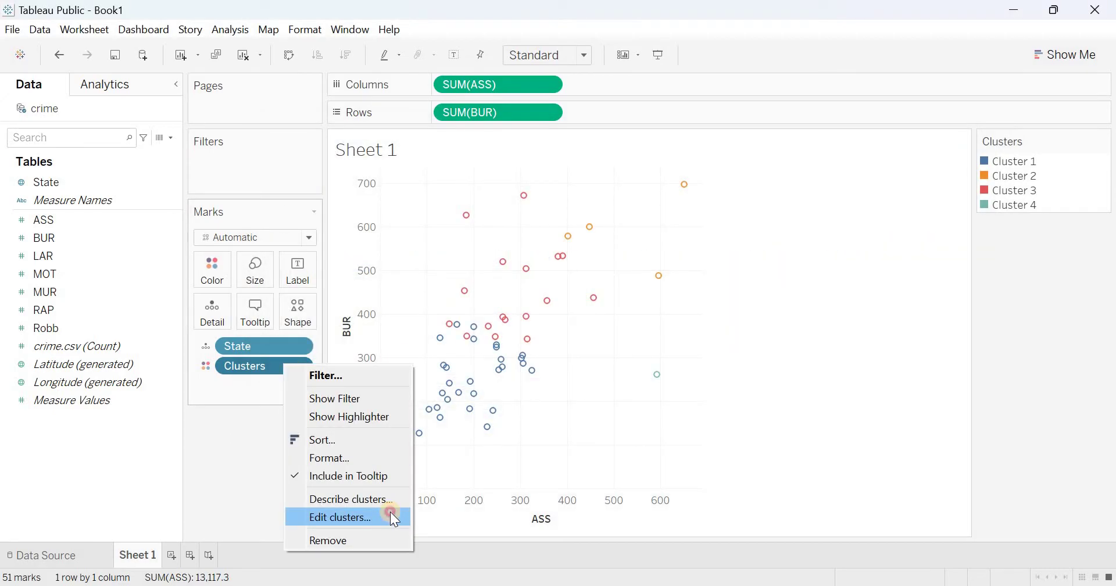
click(394, 517)
click(807, 366)
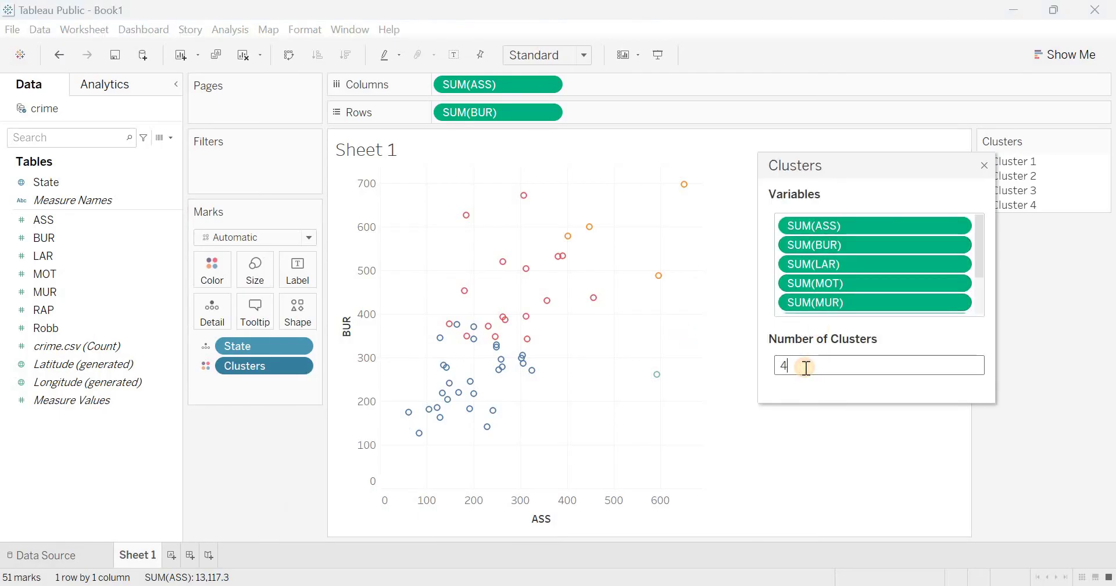
key(BackSpace)
text(3)
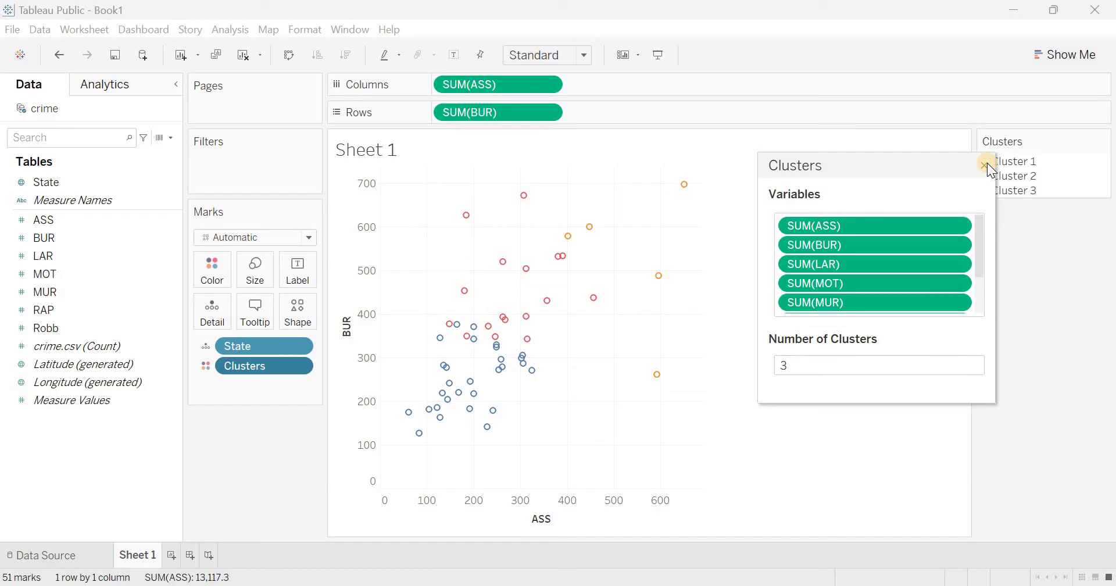
click(986, 165)
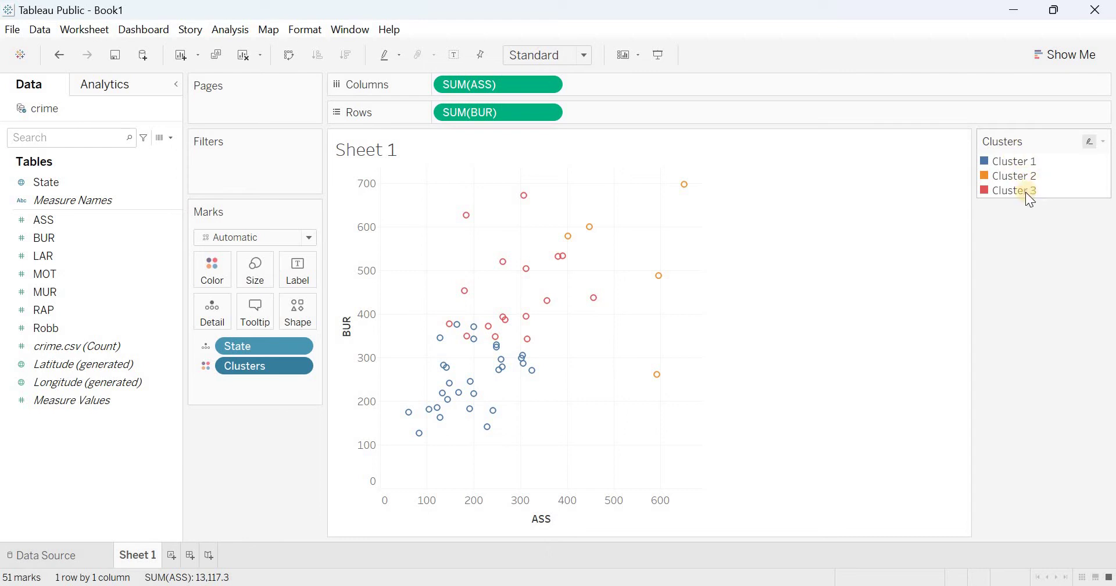
Create a calculated field named 'Cluster Membership' and start its formula with IF
click(220, 33)
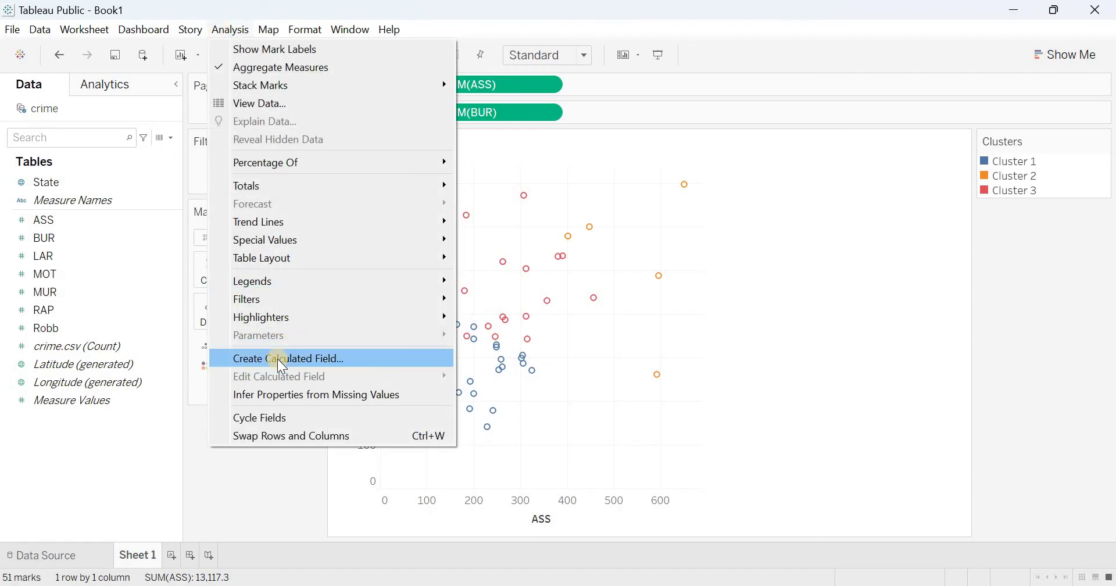
click(277, 358)
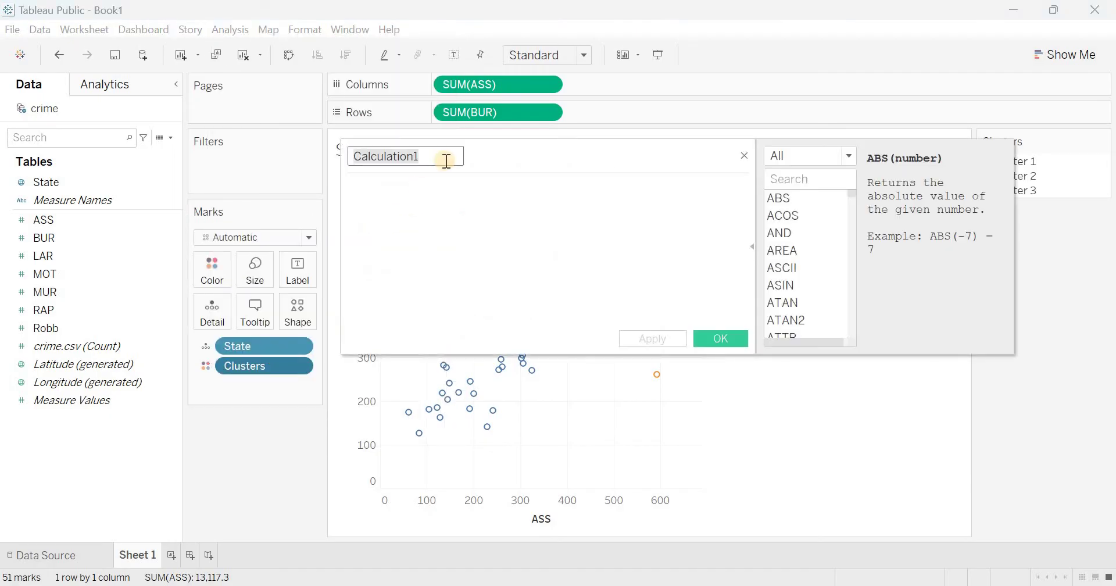
text(Clus)
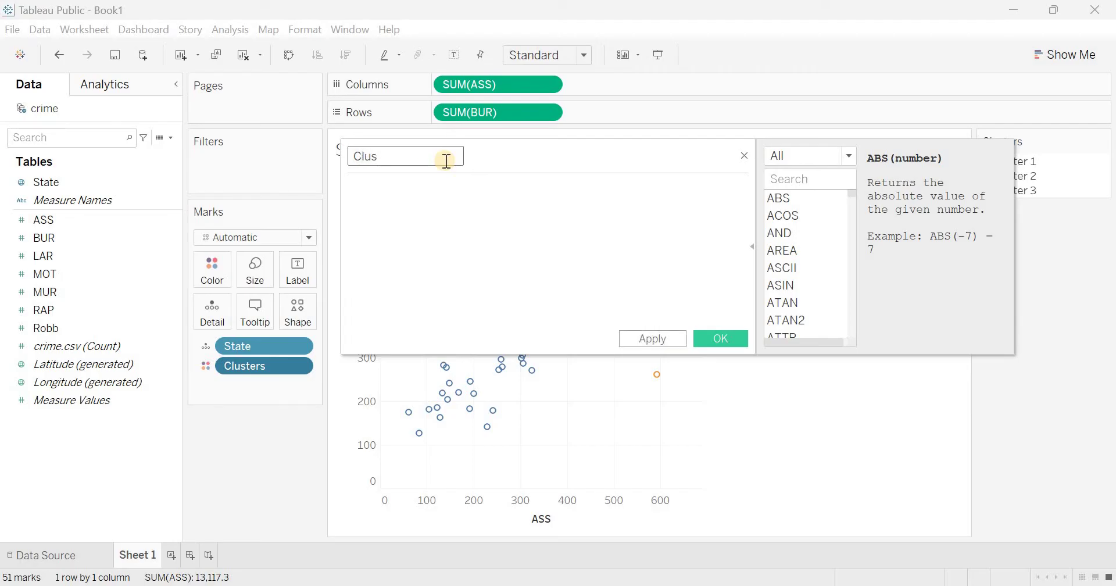
key(BackSpace)
key(BackSpace)
text(uster Membership)
click(428, 213)
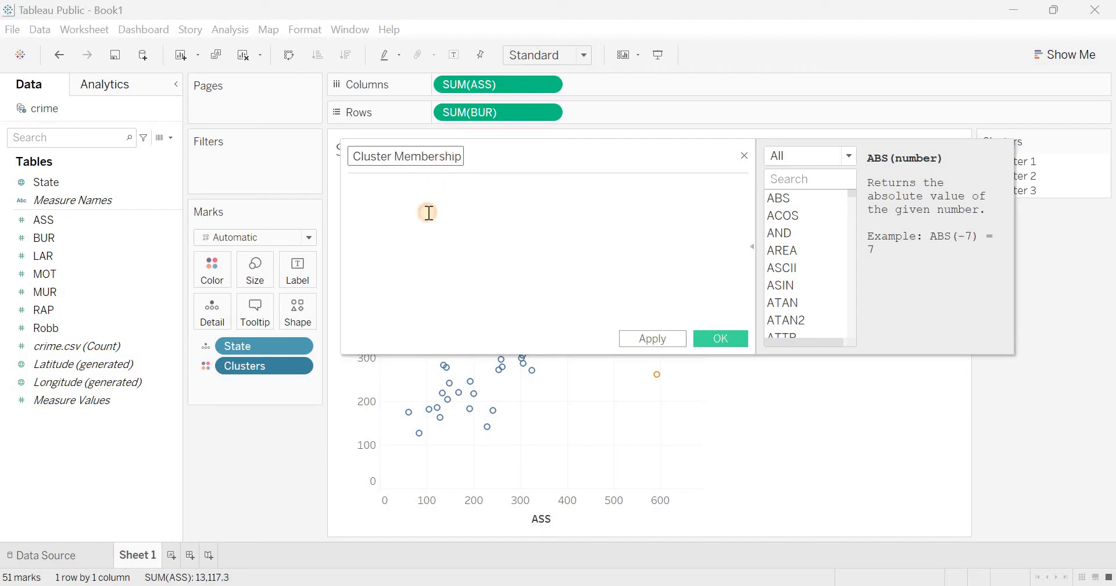
text(if)
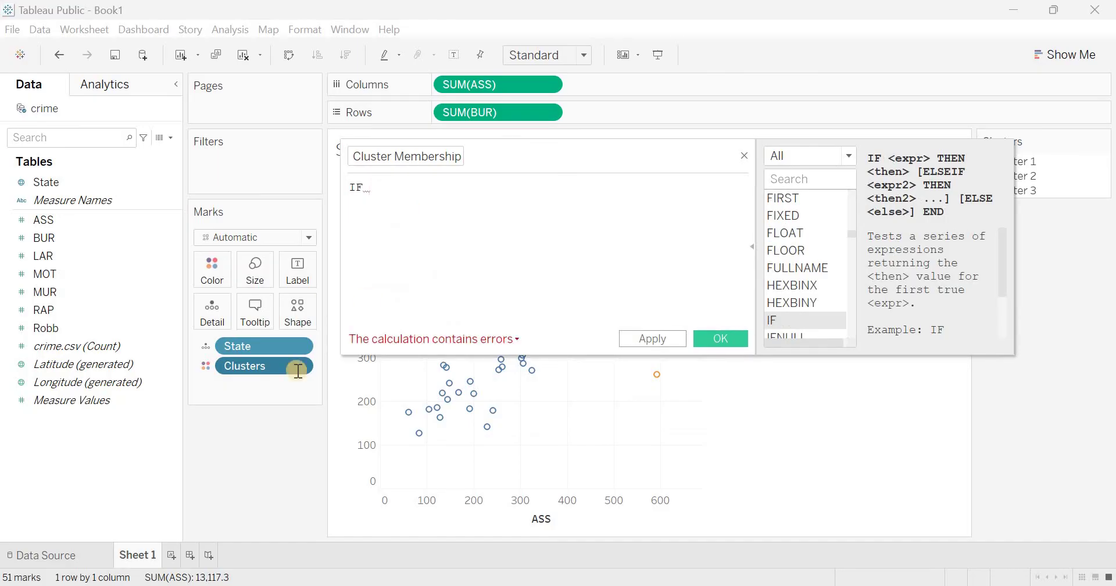
Save the calculation and drag Clusters into the Data pane as the State (clusters) field
click(720, 333)
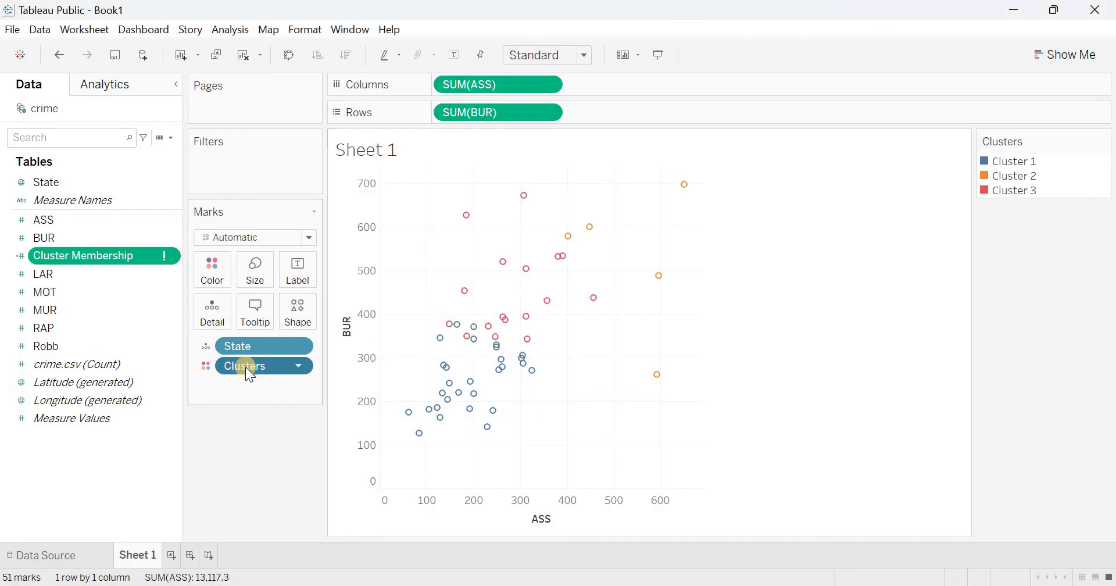
drag(247, 371, 65, 278)
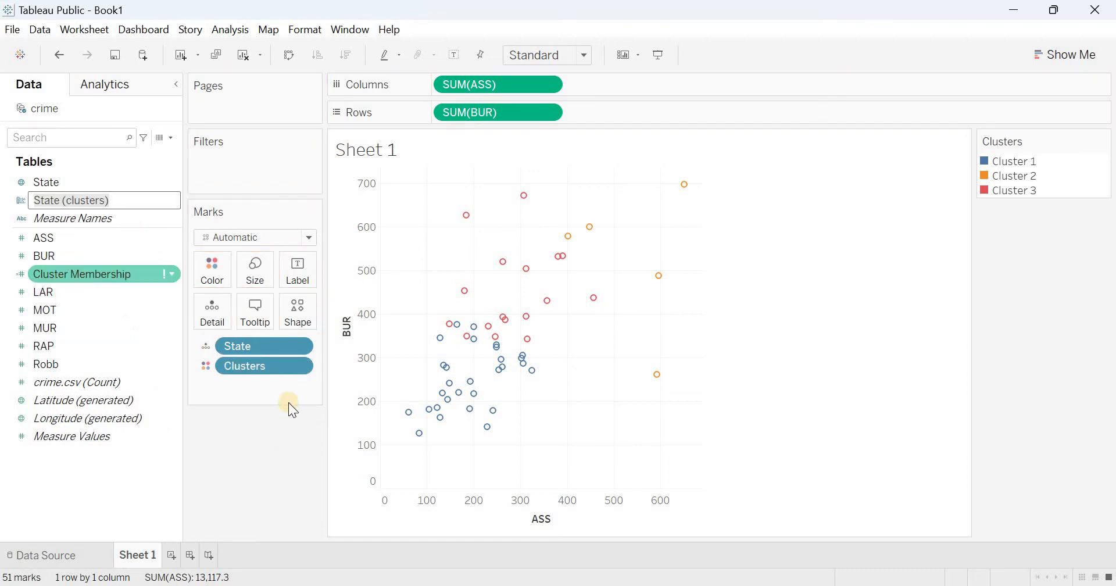
click(286, 427)
click(77, 201)
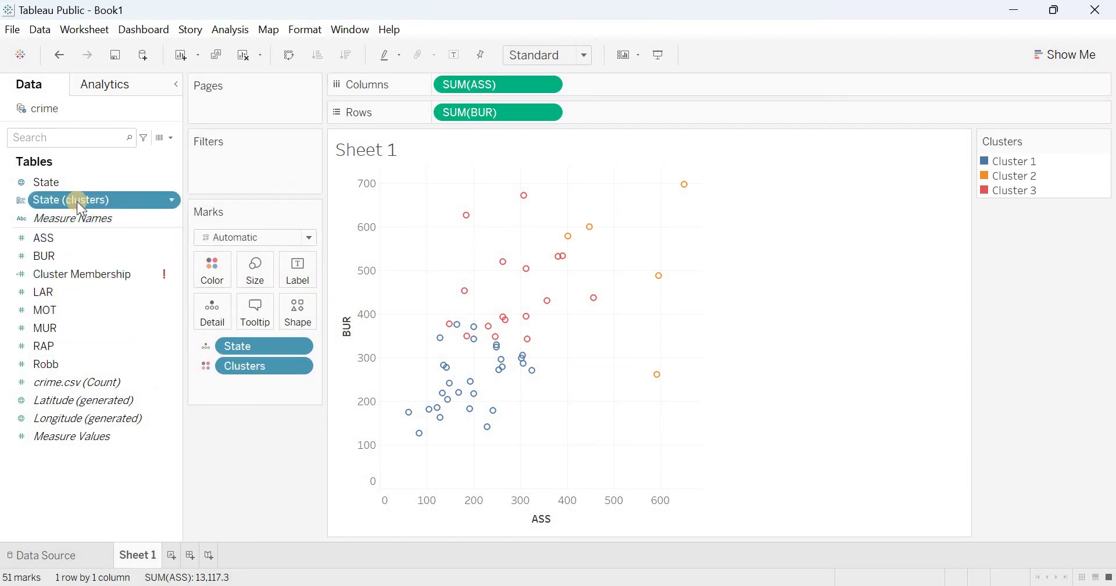
click(105, 237)
click(115, 275)
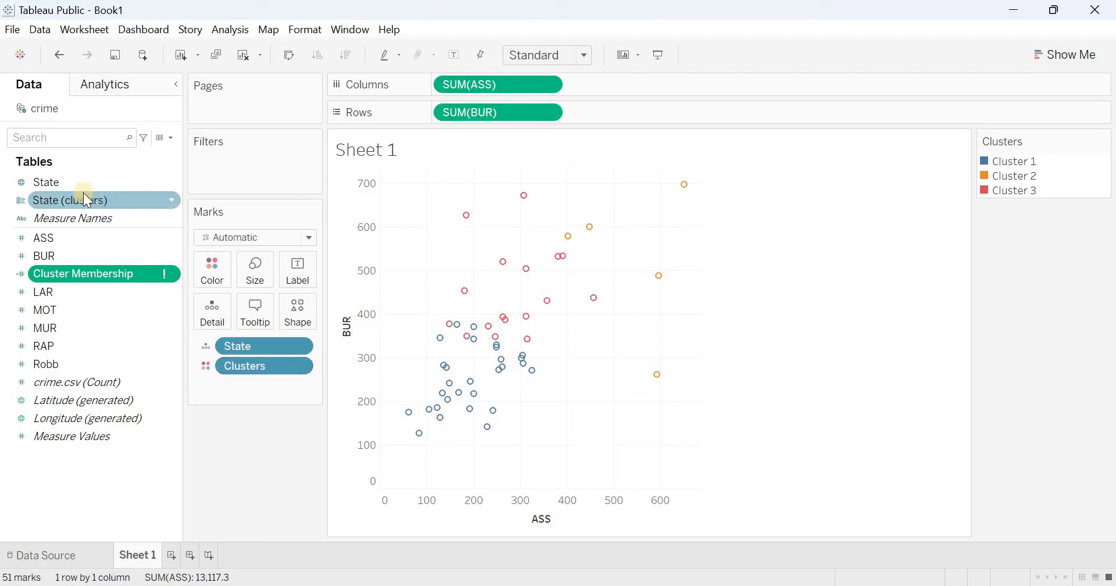
Reopen Cluster Membership and write IF [State (clusters)] = "Cluster 1" THEN "PEACEFUL STATES"
right_click(89, 276)
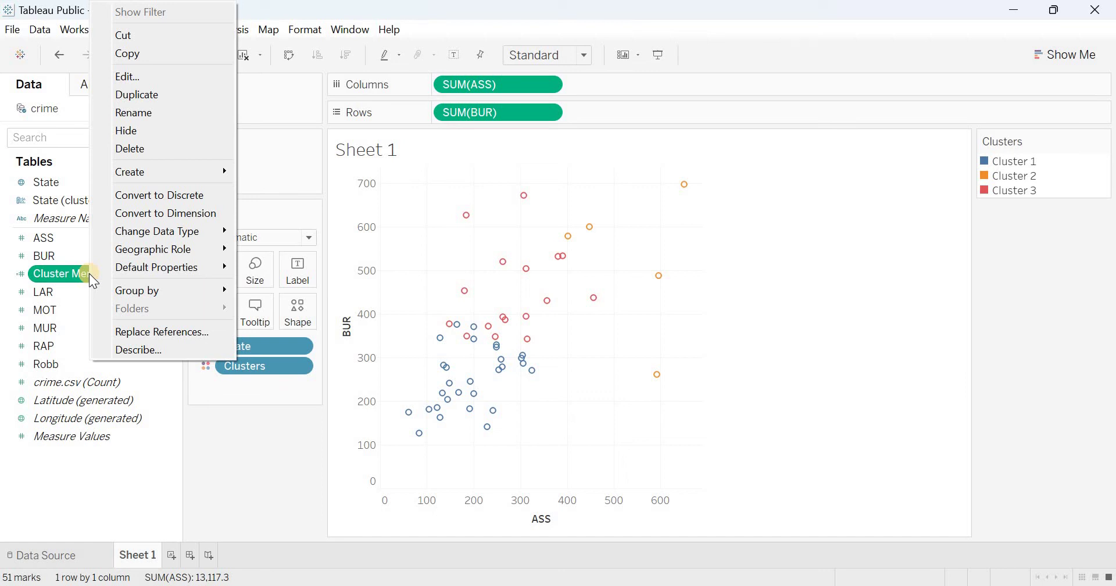
click(165, 76)
text(st)
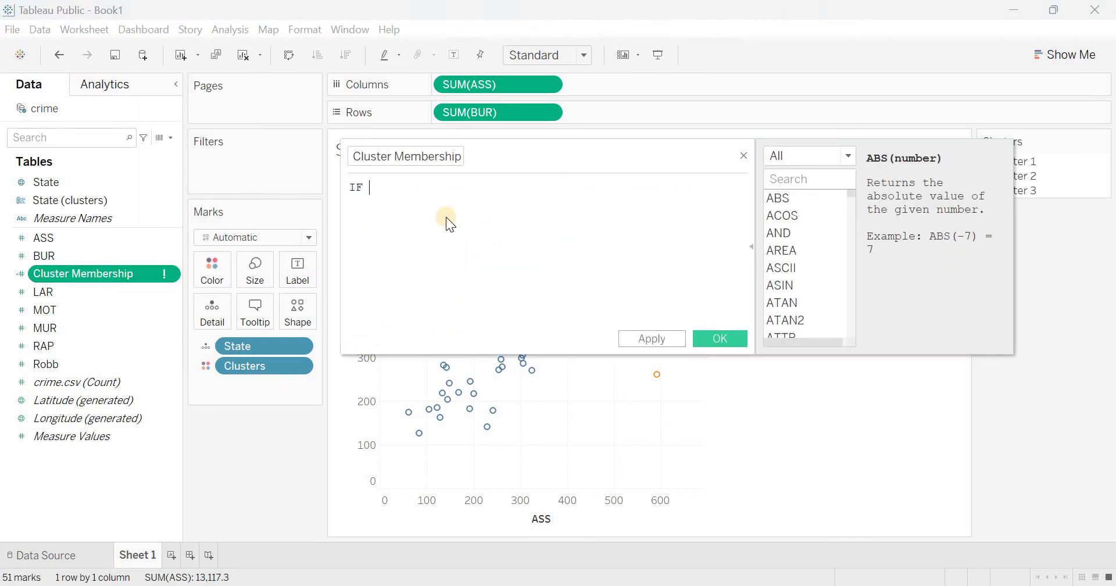
click(451, 239)
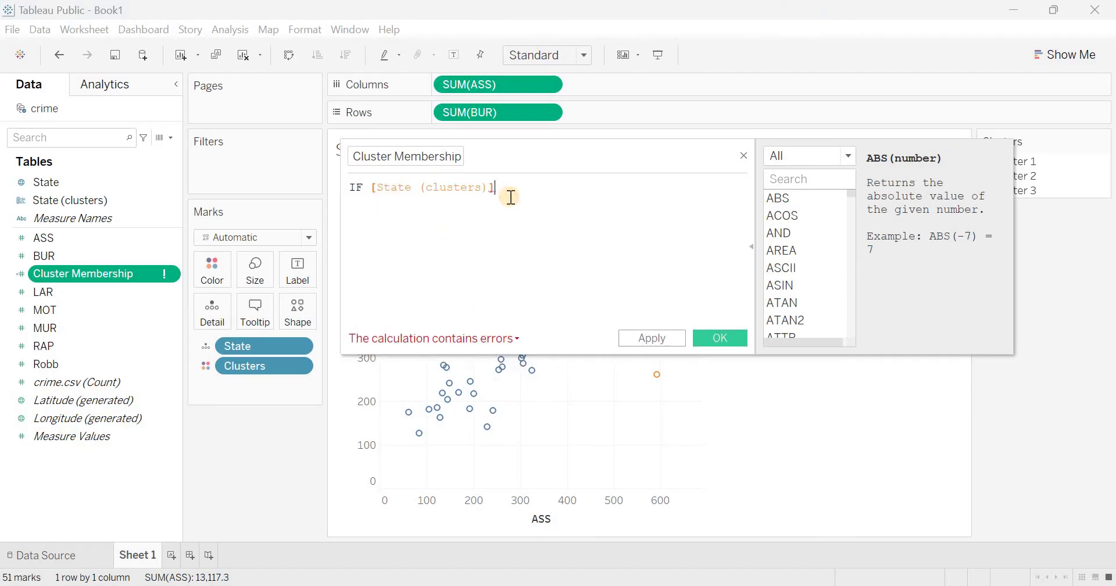
text(= "Cluster 1)
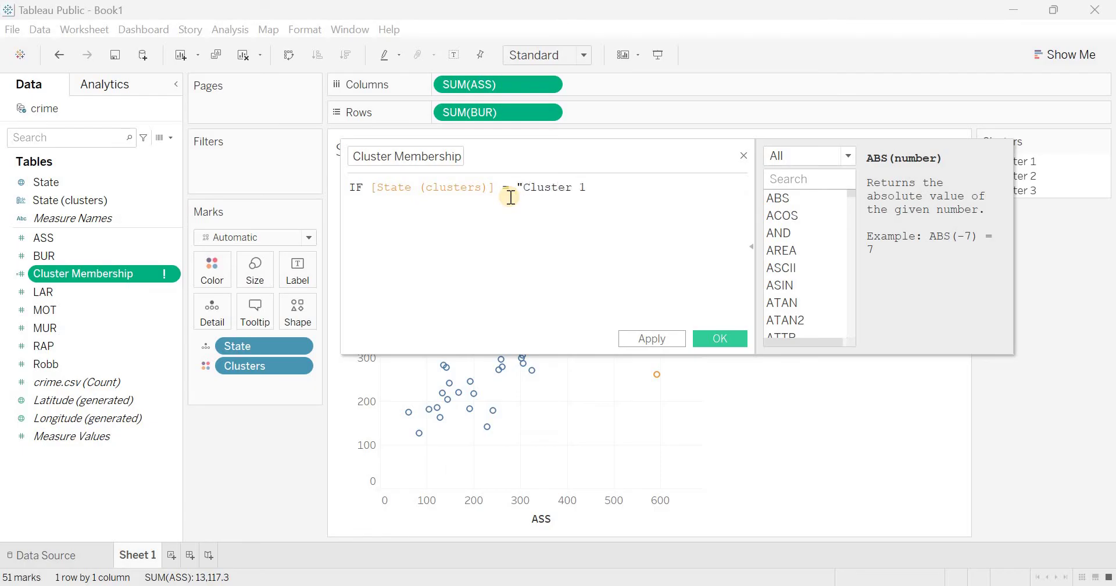
text(")
key(Return)
text(T)
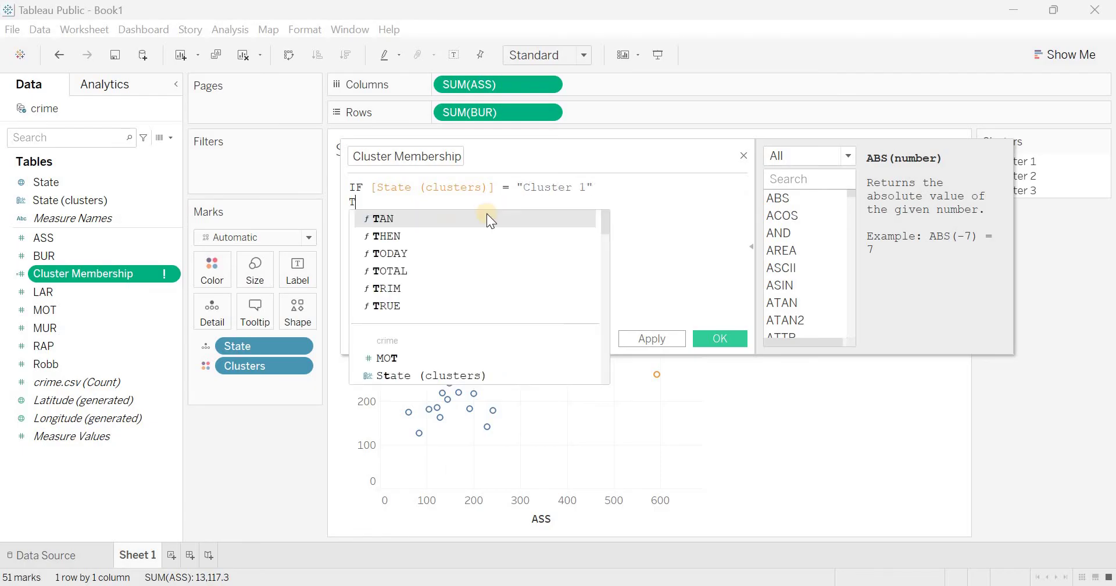
click(429, 233)
text(")
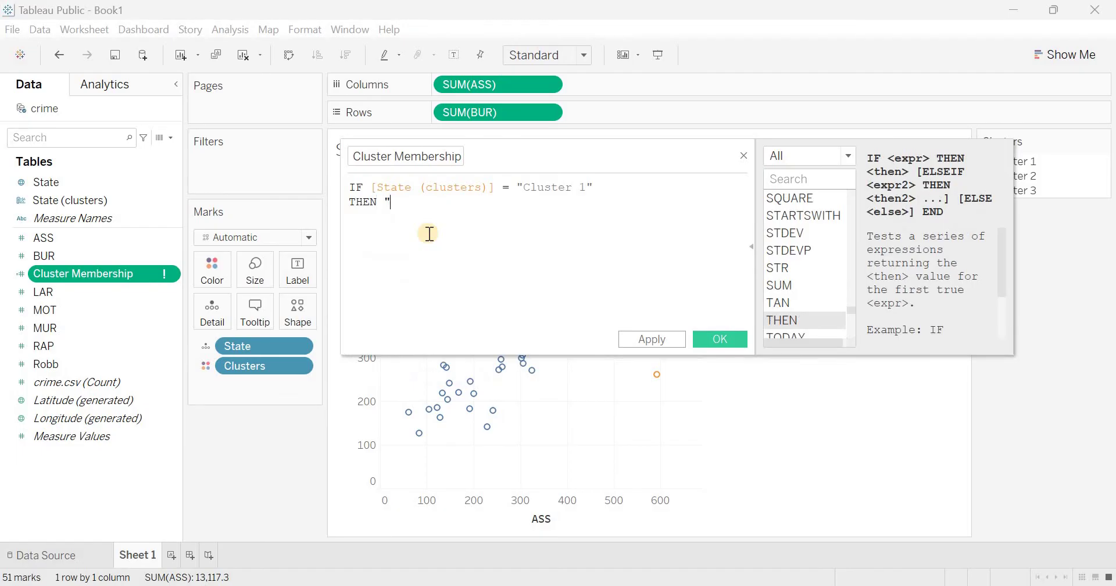
text(PEACEFUL STATES")
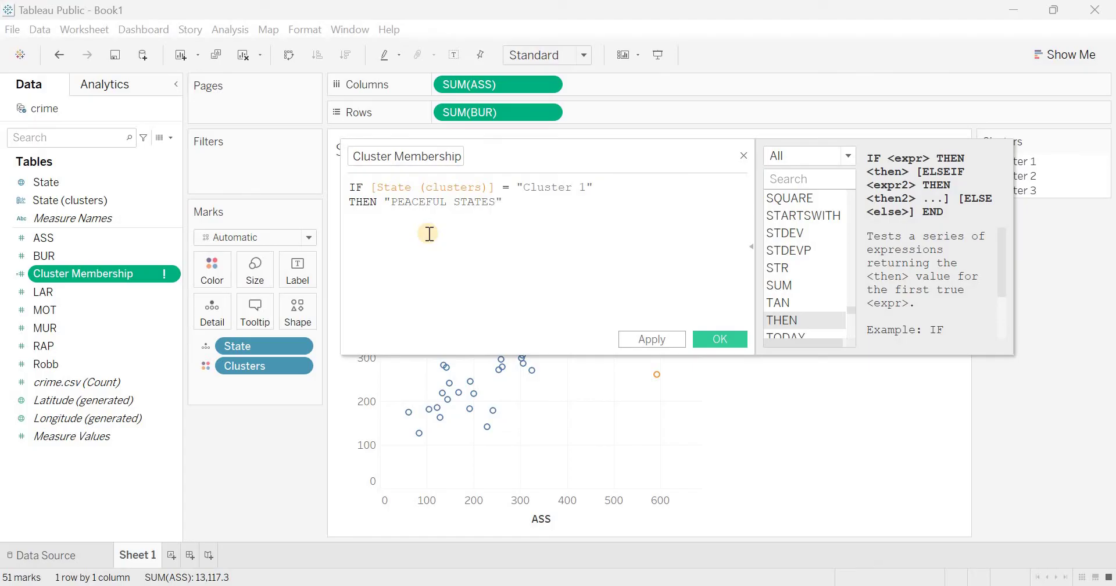
key(Return)
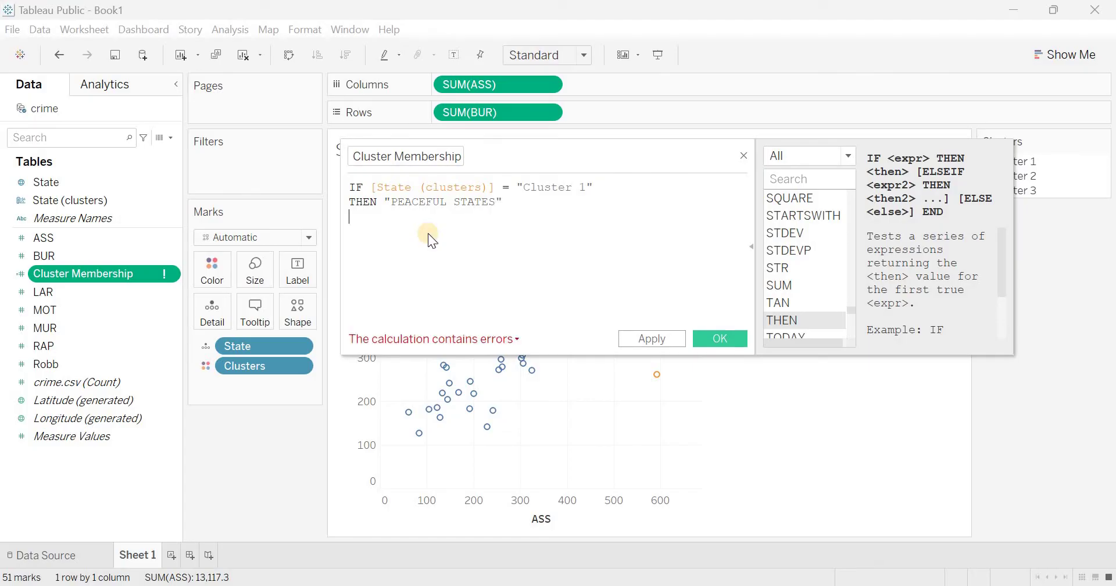
Add ELSEIF [State (clusters)] = "Cluster 2" THEN "CRIME RIDDEN STATES", followed by ELSE
text(EL)
click(420, 245)
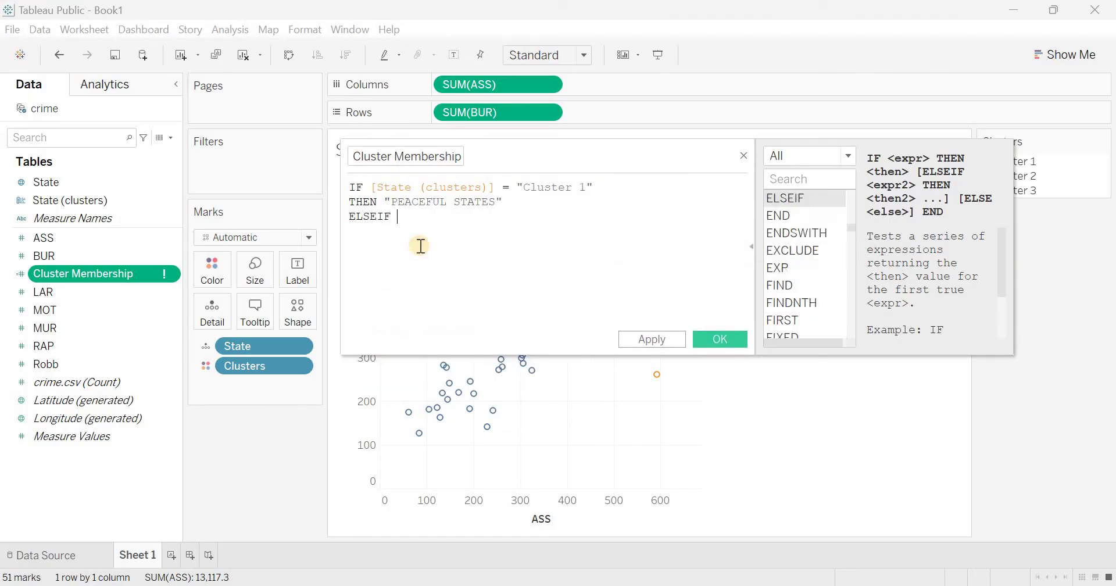
text(ST)
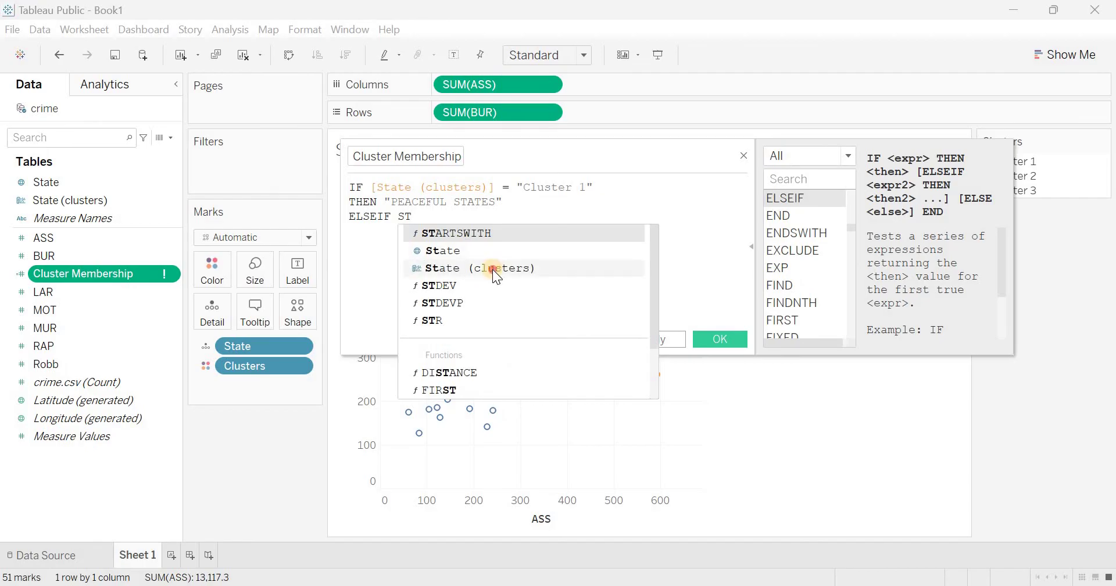
click(492, 268)
text(= "Cl)
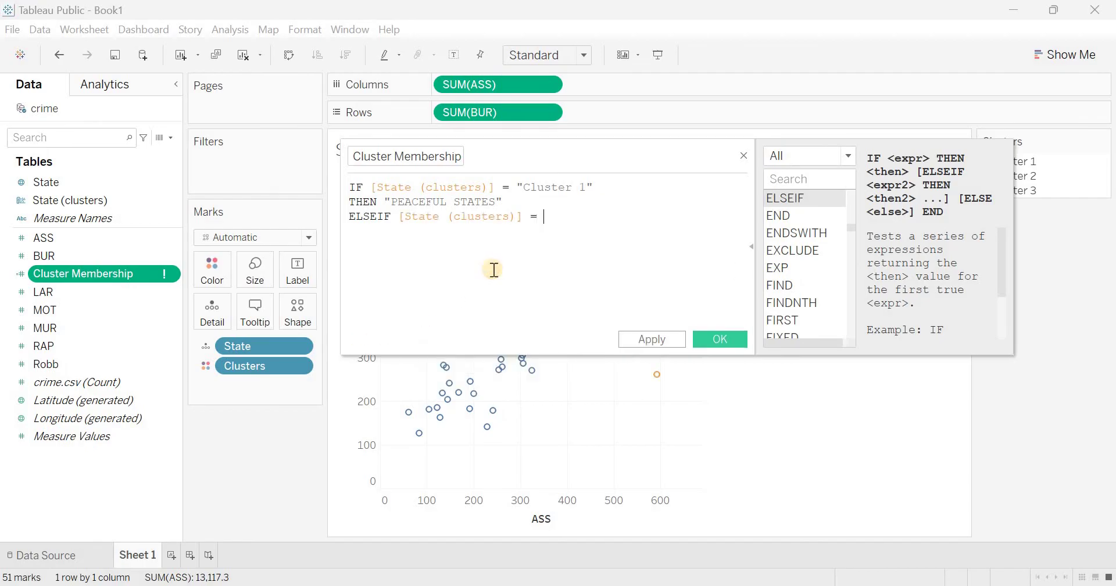
key(BackSpace)
key(BackSpace)
text(Clusger)
key(BackSpace)
key(BackSpace)
key(BackSpace)
text(ter 2")
key(Return)
text(the)
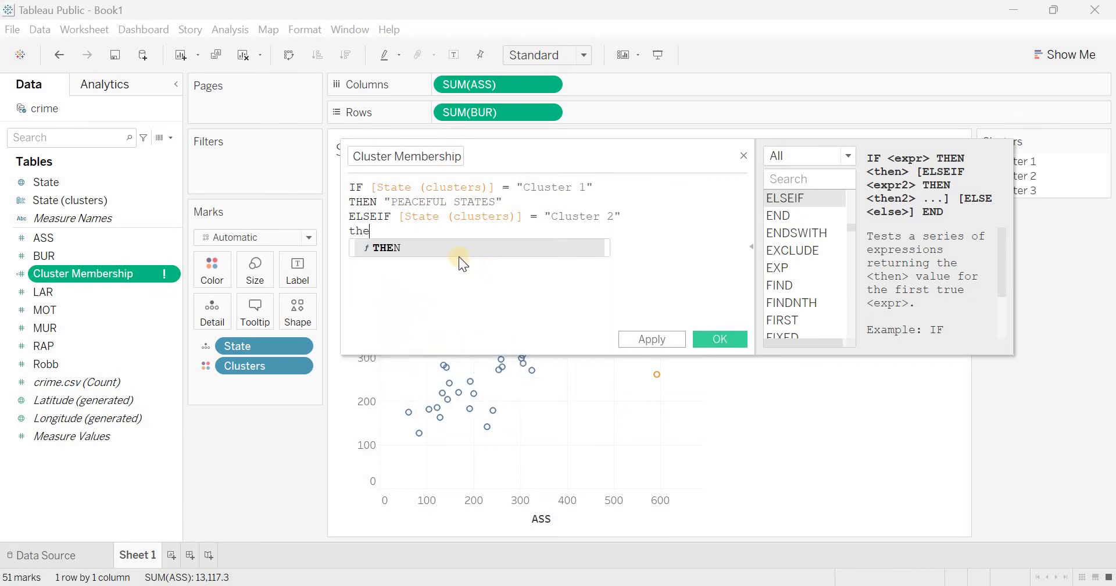
click(448, 249)
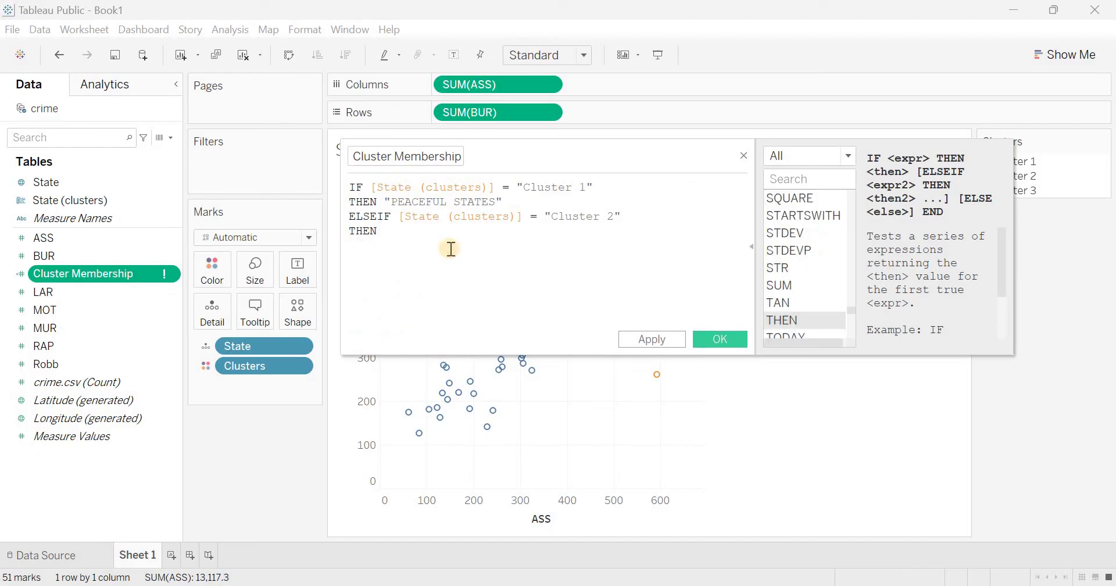
text("C)
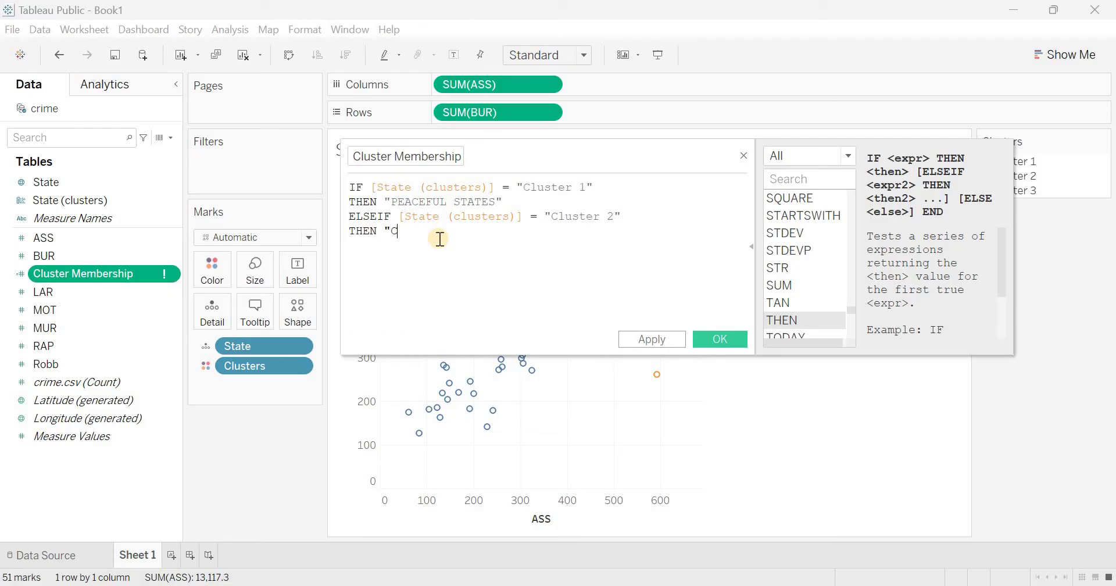
text(RIME RIDDEN STATES)
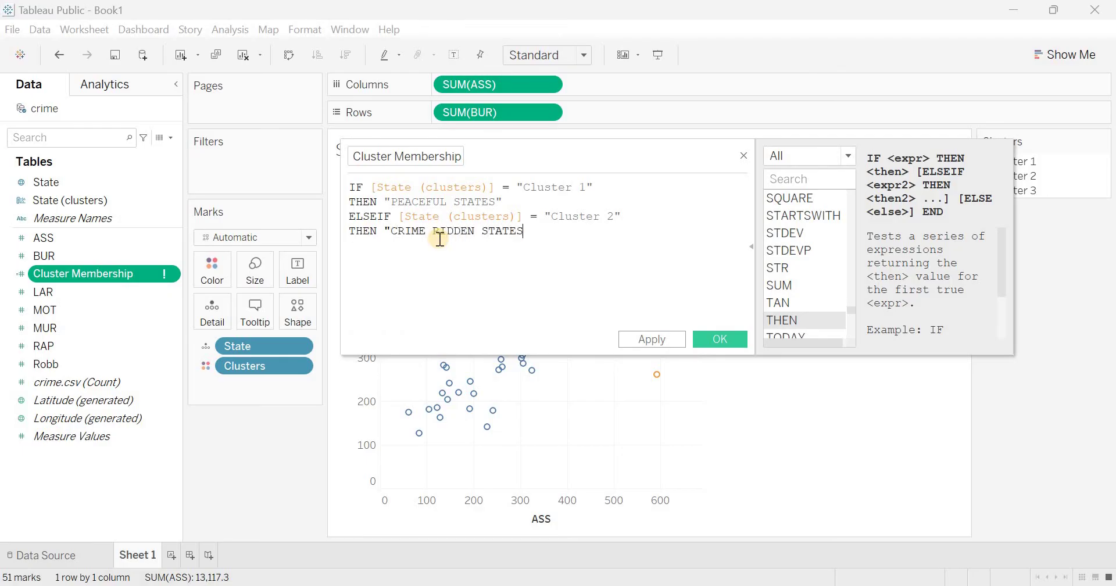
text(" ELSE)
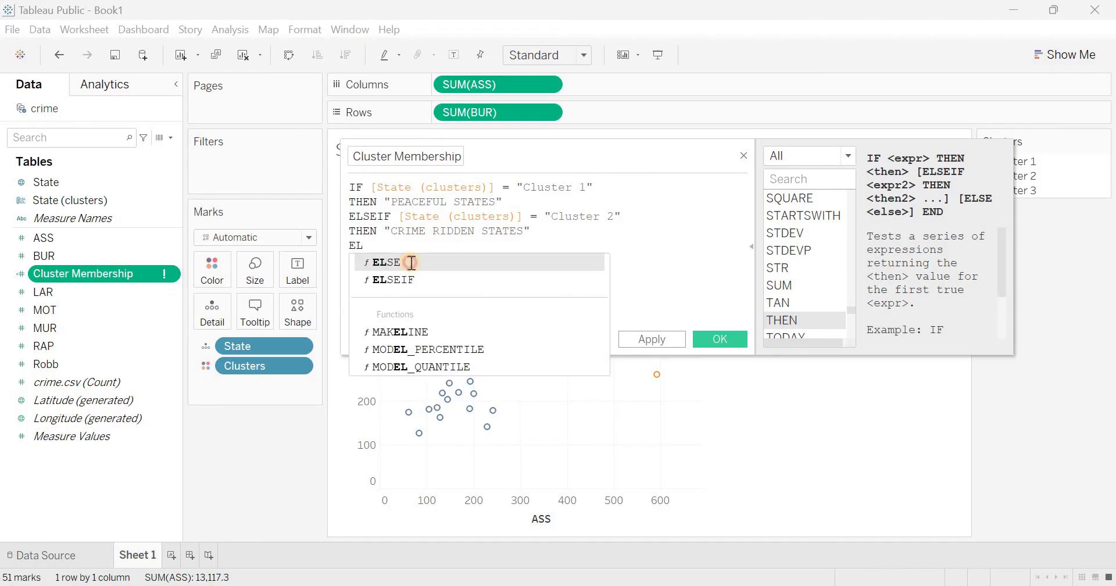
Finish with "MEDIUM CRIME STATES" END, then apply and save the calculation
key(Escape)
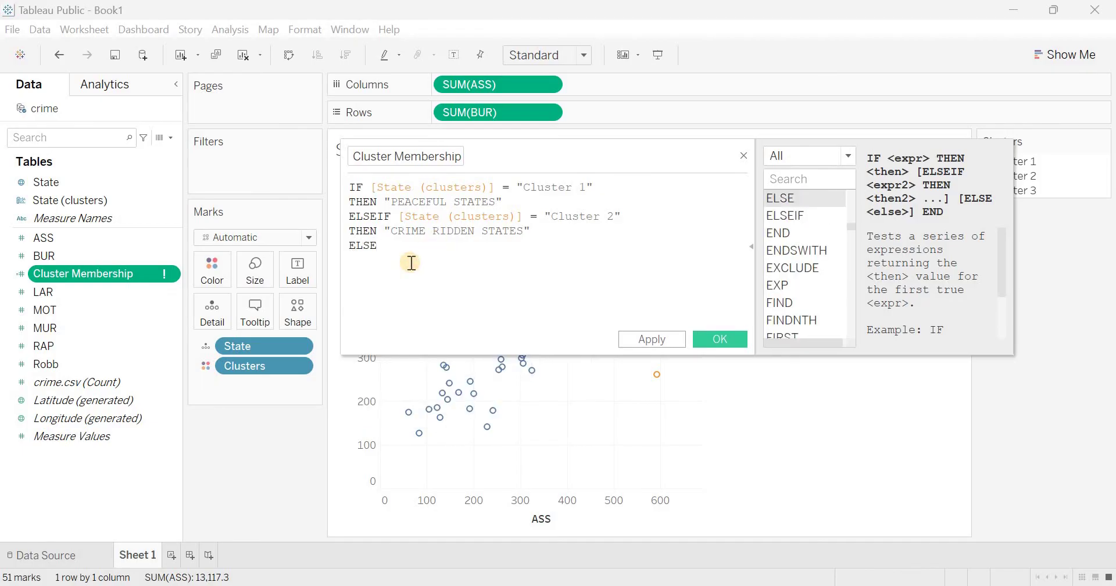
text("MEDIUM CRIME S)
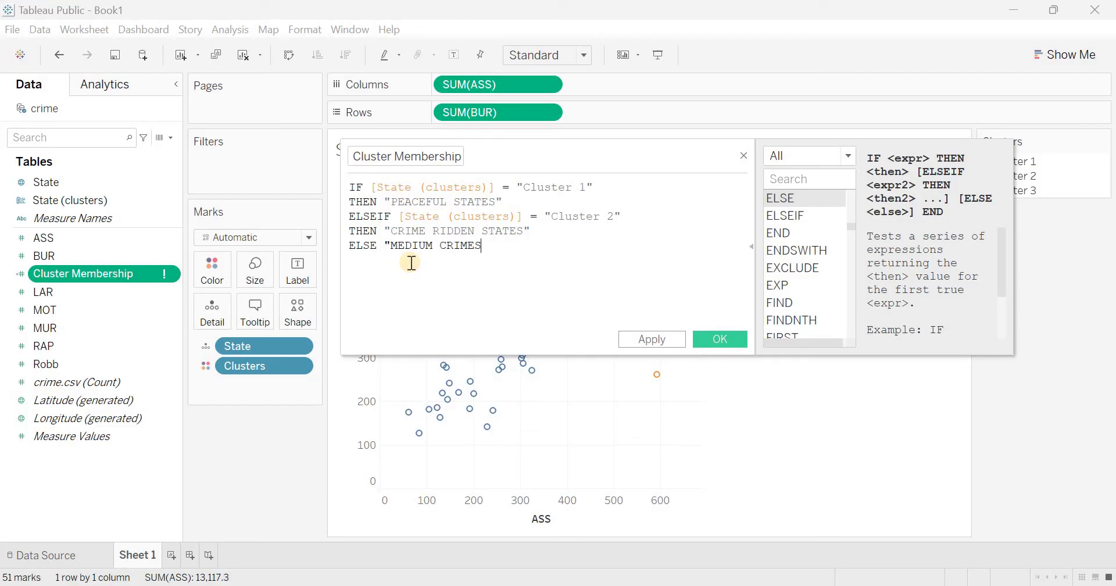
text(TATES" )
text(END)
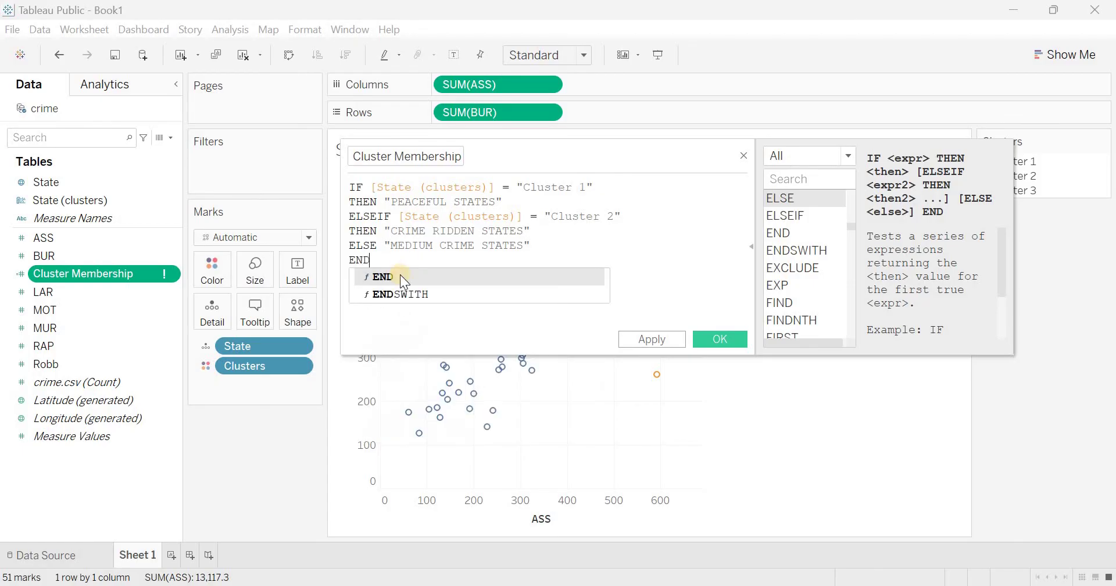
click(400, 277)
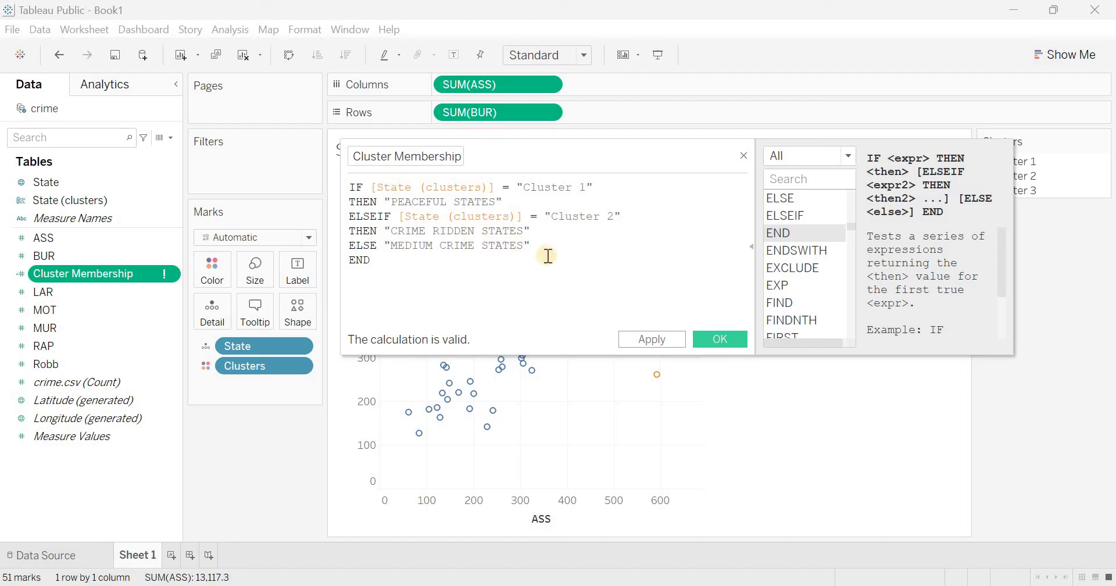
click(660, 343)
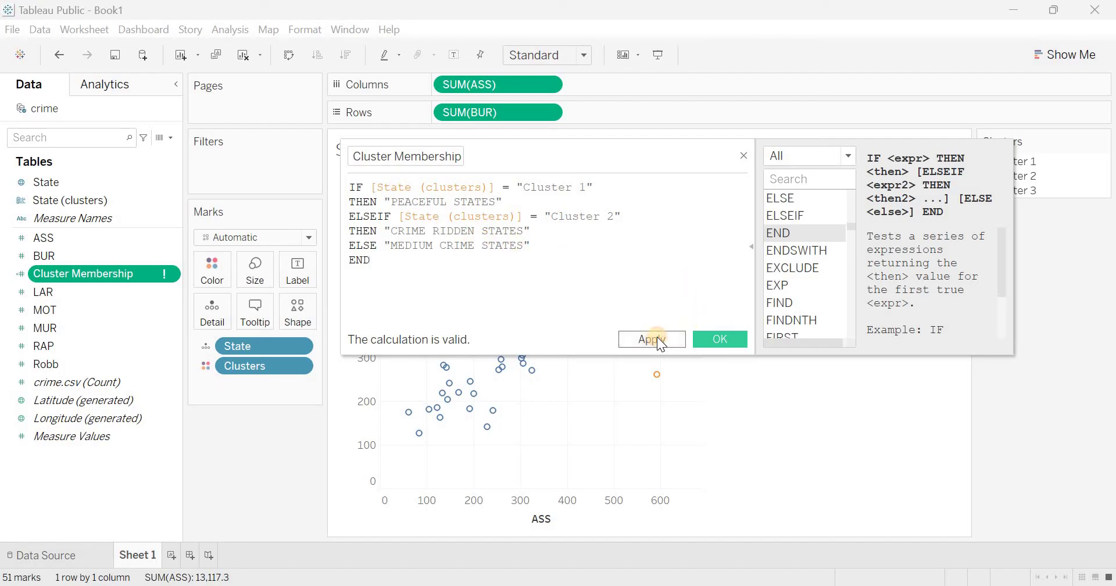
click(724, 341)
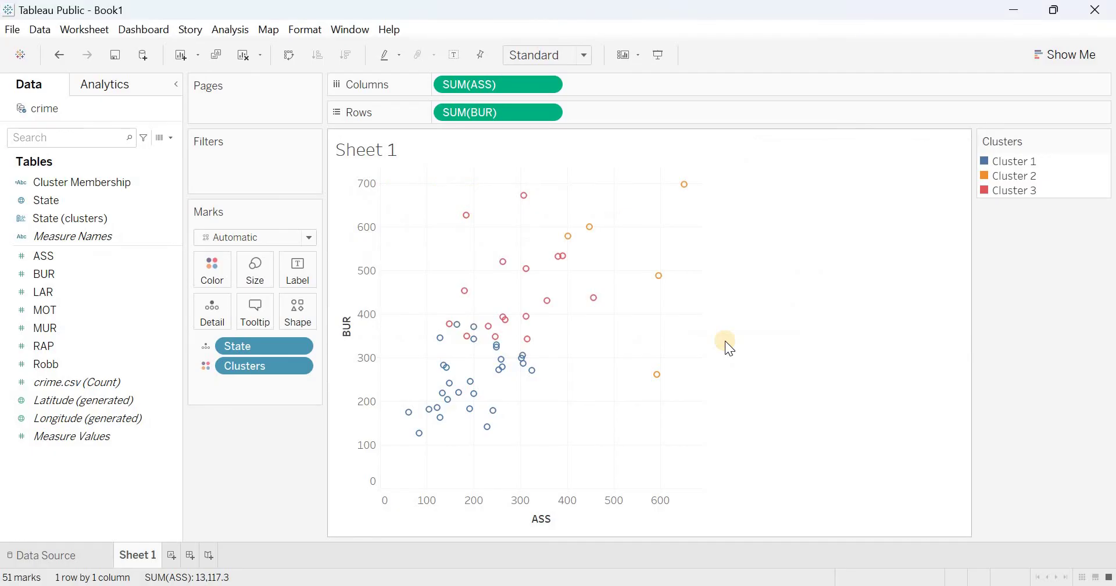
On a new worksheet, generate a map from the State field
click(173, 555)
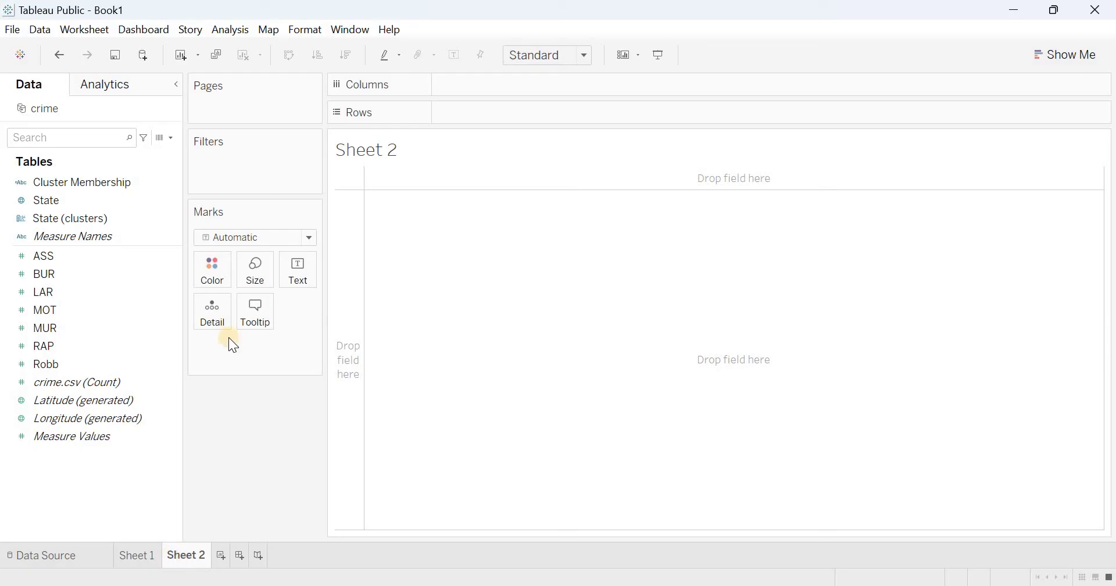
click(59, 254)
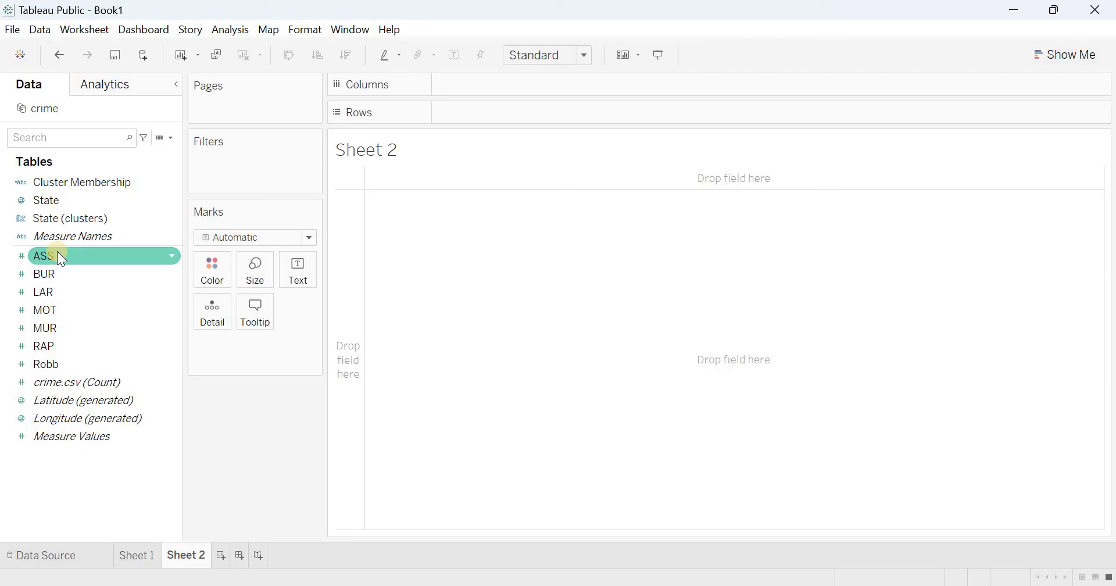
drag(57, 251, 241, 389)
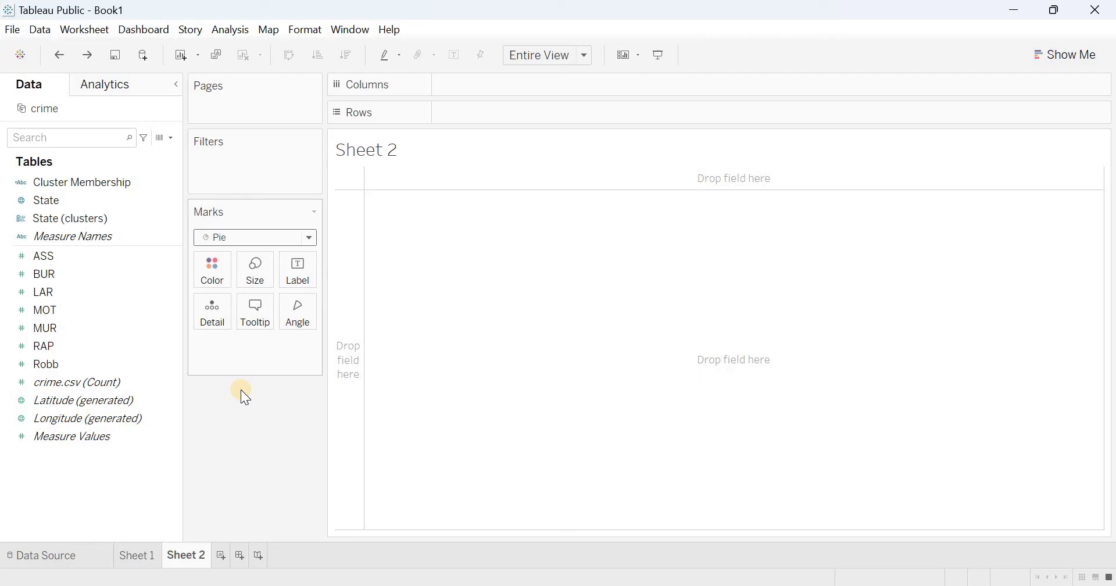
double_click(72, 205)
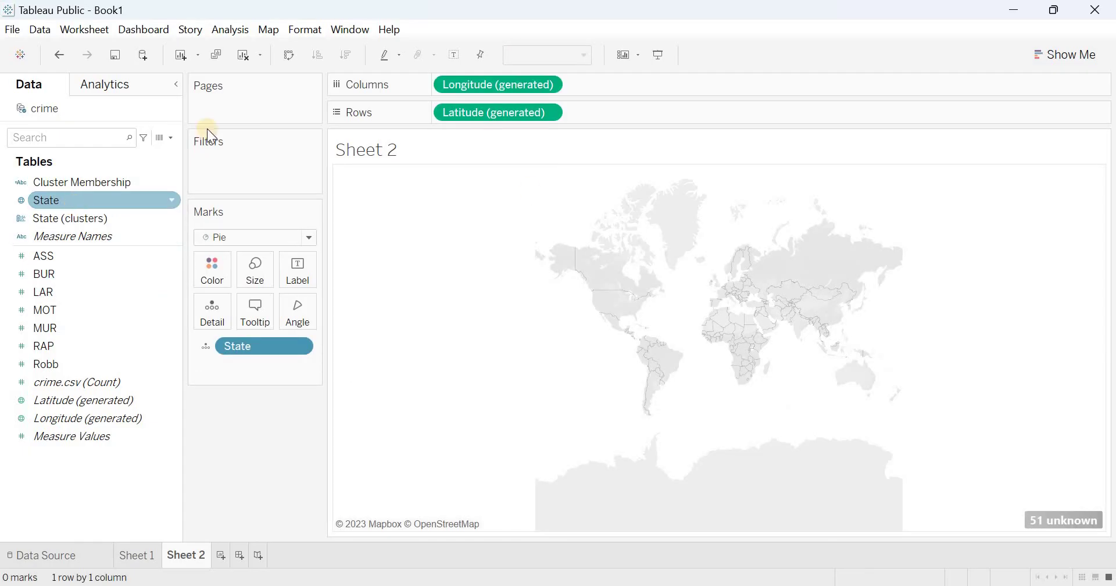
Edit the 51 unknown locations so their fixed country is United States
click(1069, 521)
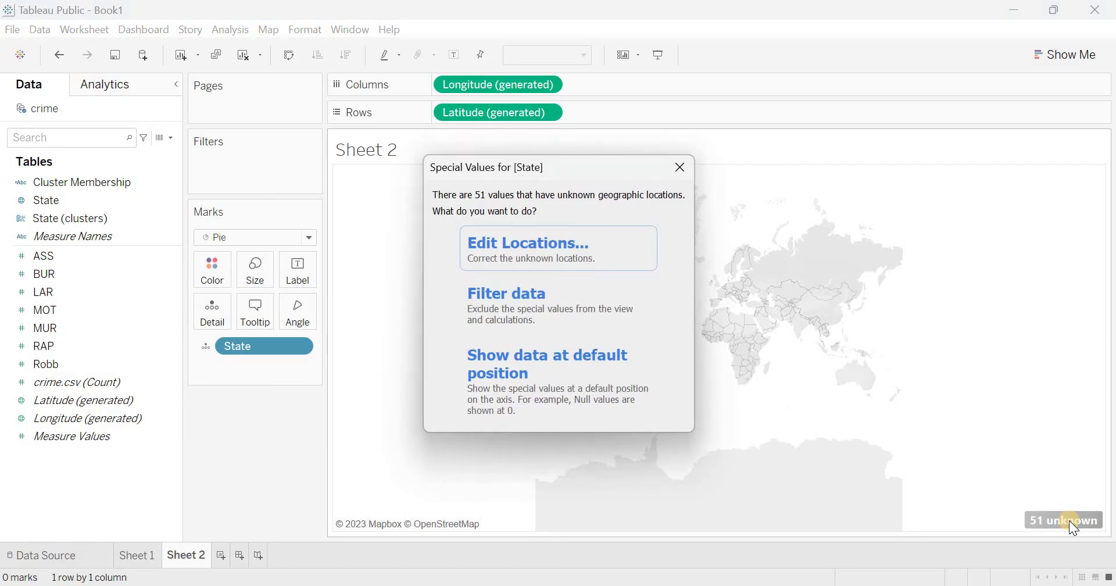
click(570, 254)
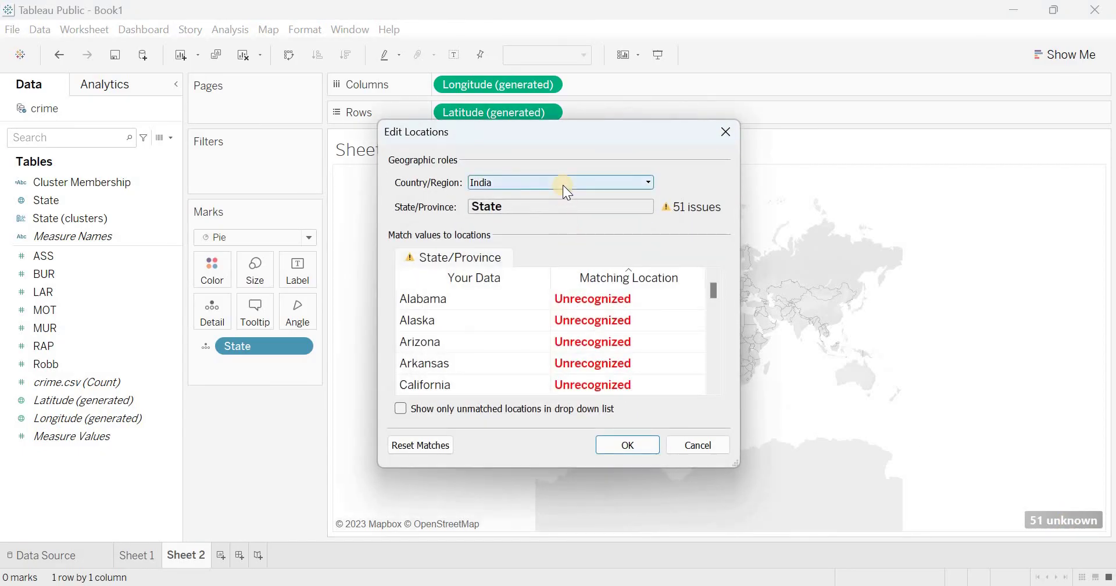
click(563, 185)
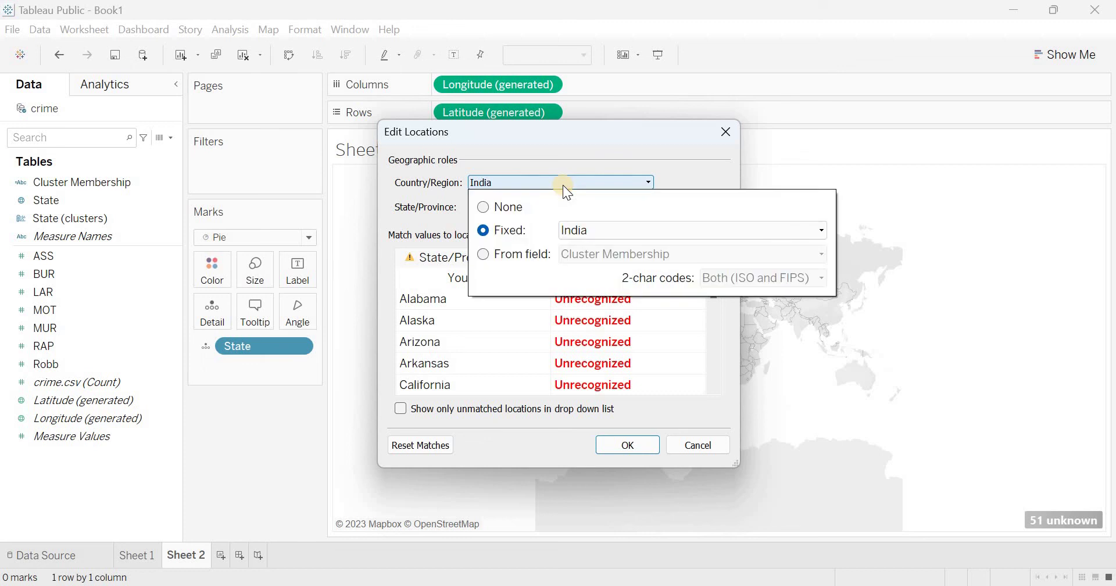
click(589, 230)
text(UN)
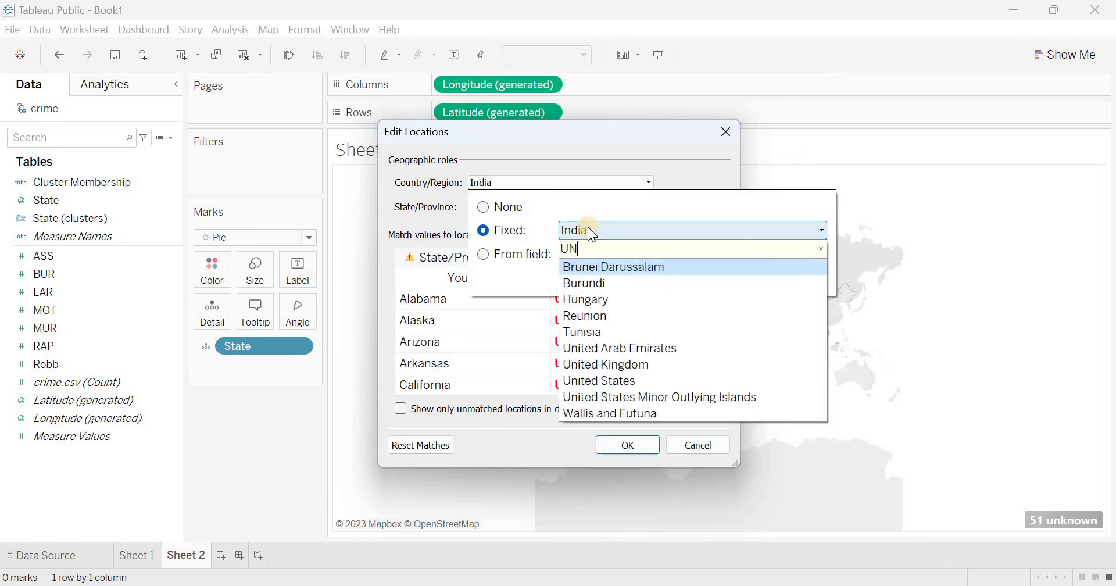
text(I)
click(604, 330)
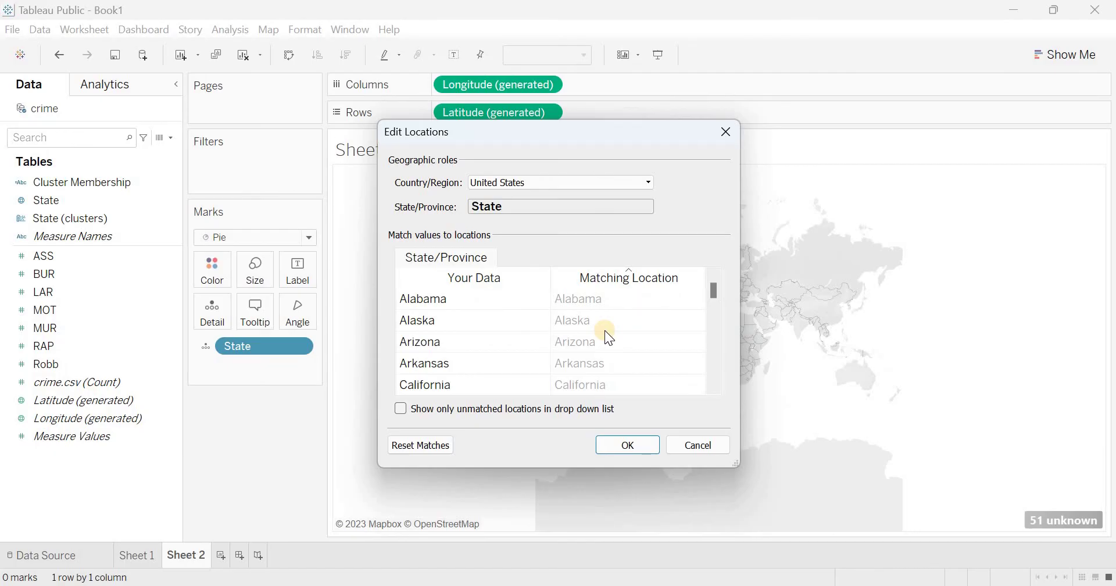
click(623, 448)
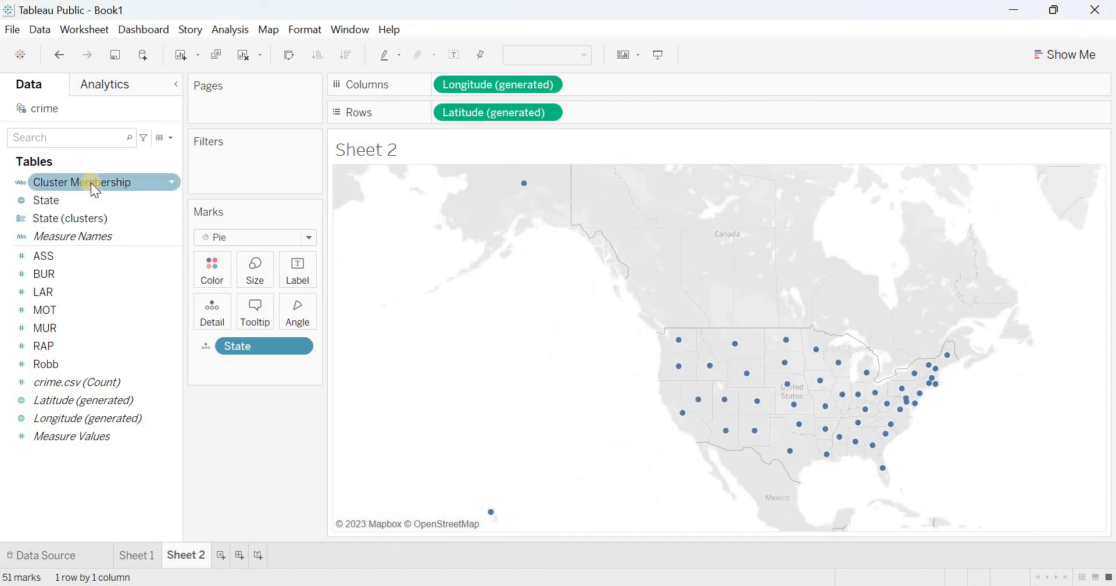
Colour by Cluster Membership, use Map marks, label with State, and enter Presentation Mode
drag(95, 190, 216, 281)
click(308, 237)
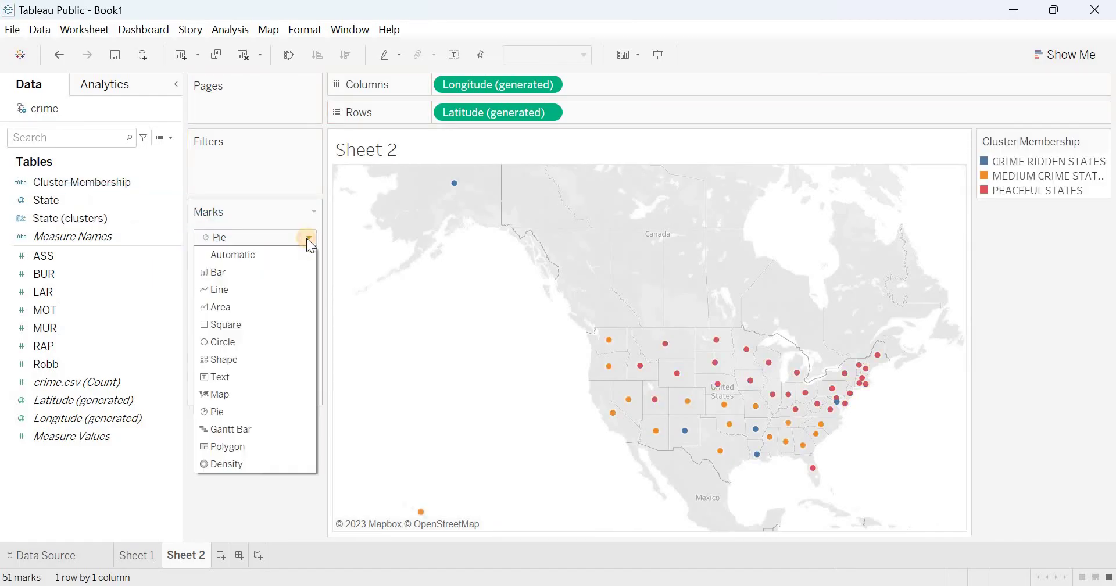
click(239, 391)
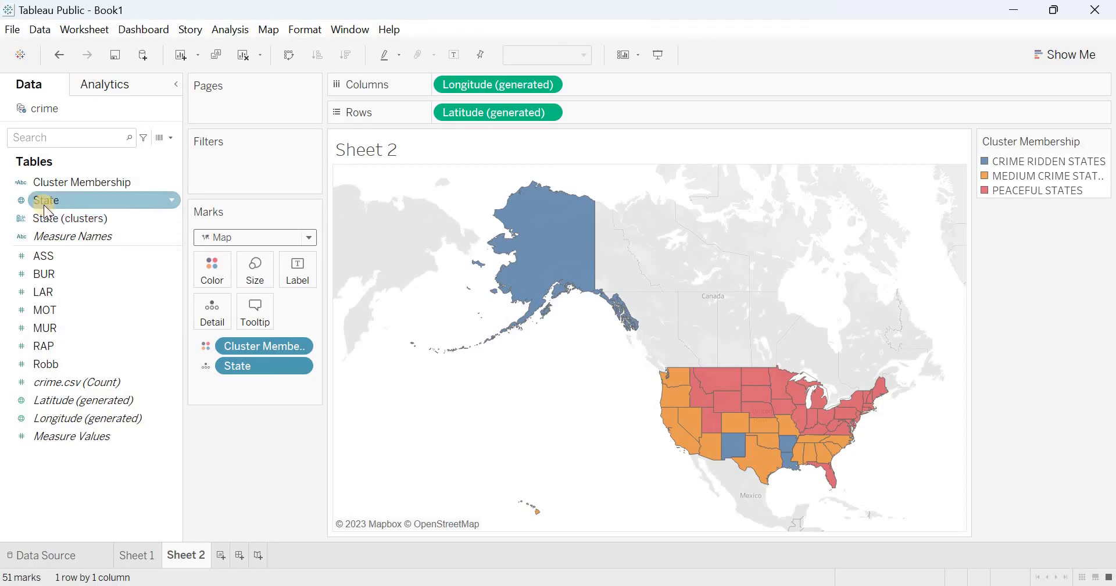
drag(44, 204, 299, 279)
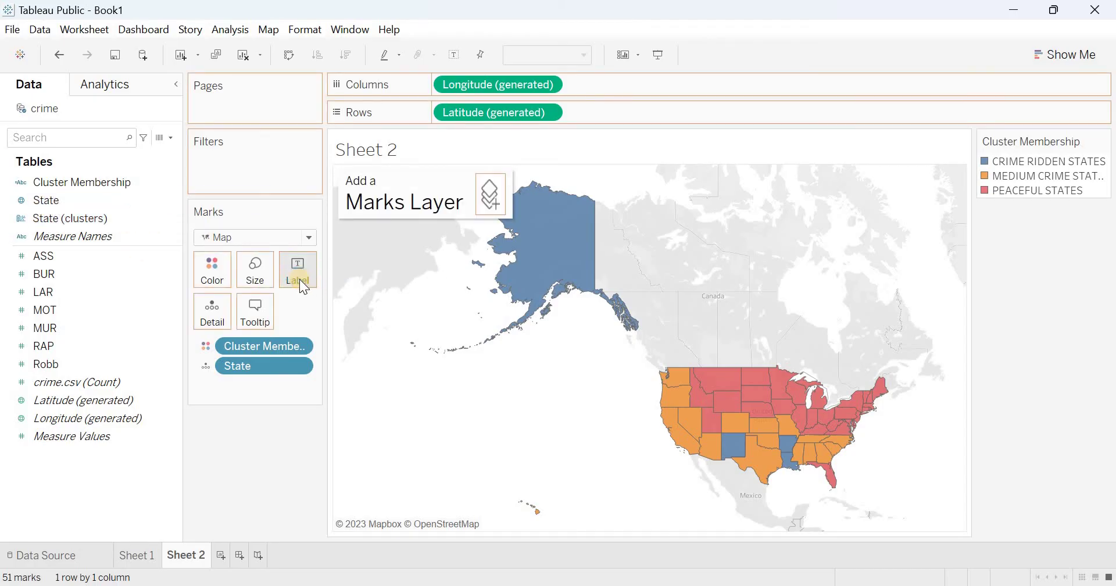
click(662, 55)
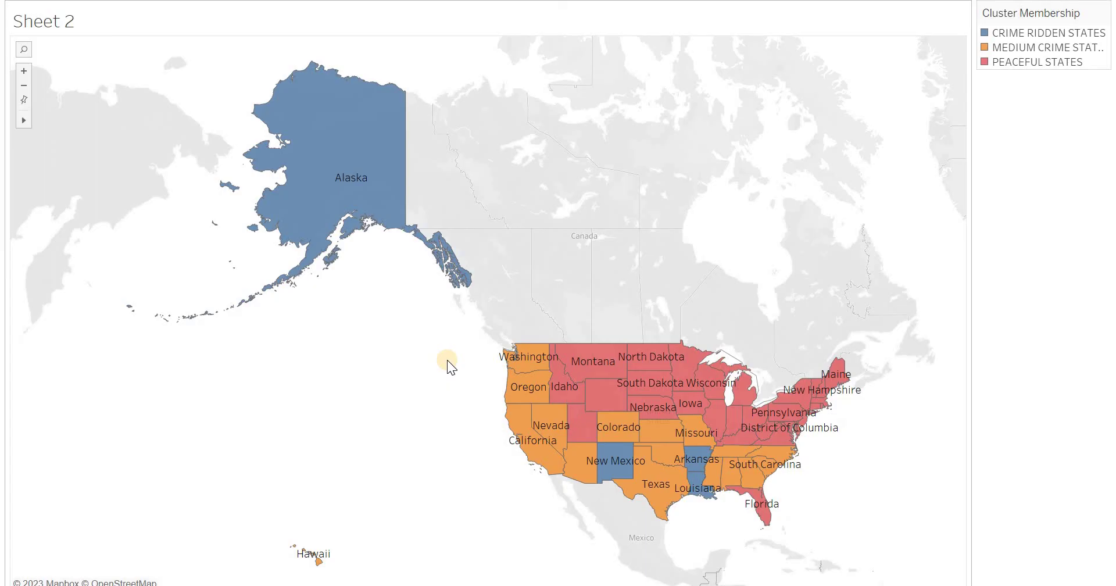
double_click(391, 379)
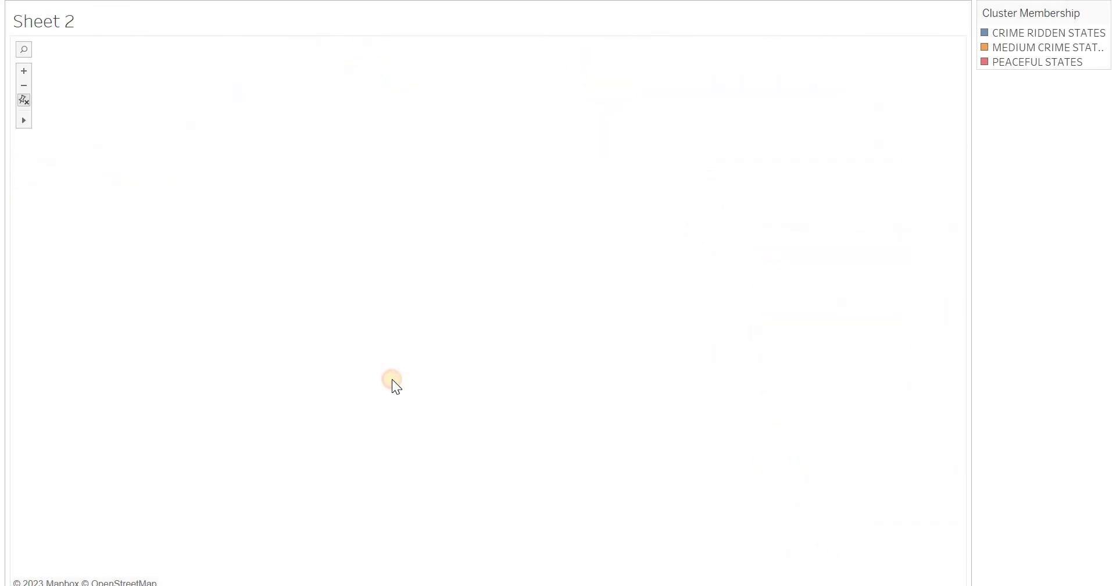
click(22, 84)
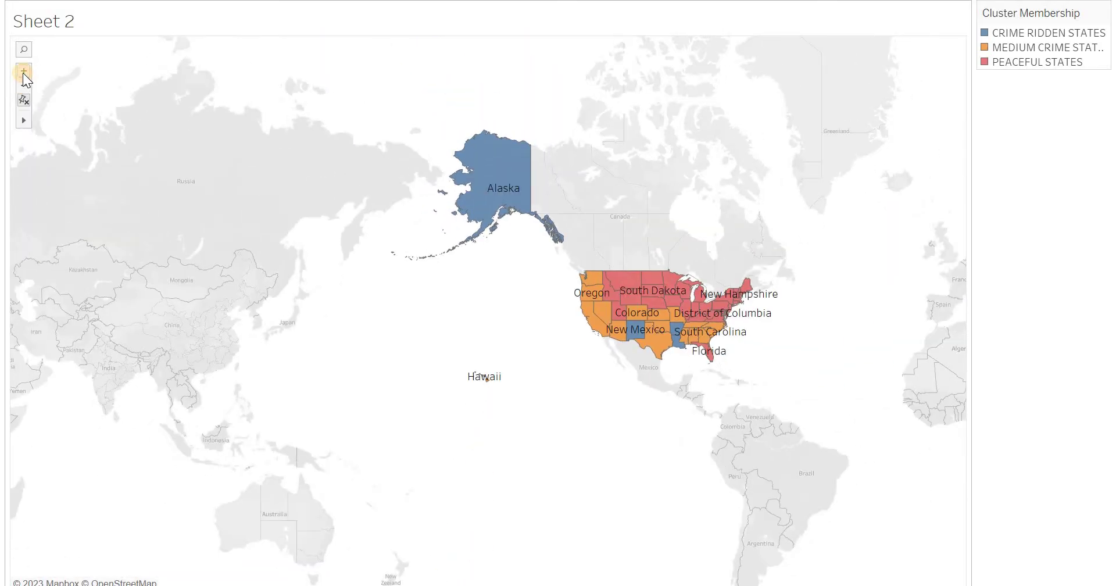
click(23, 72)
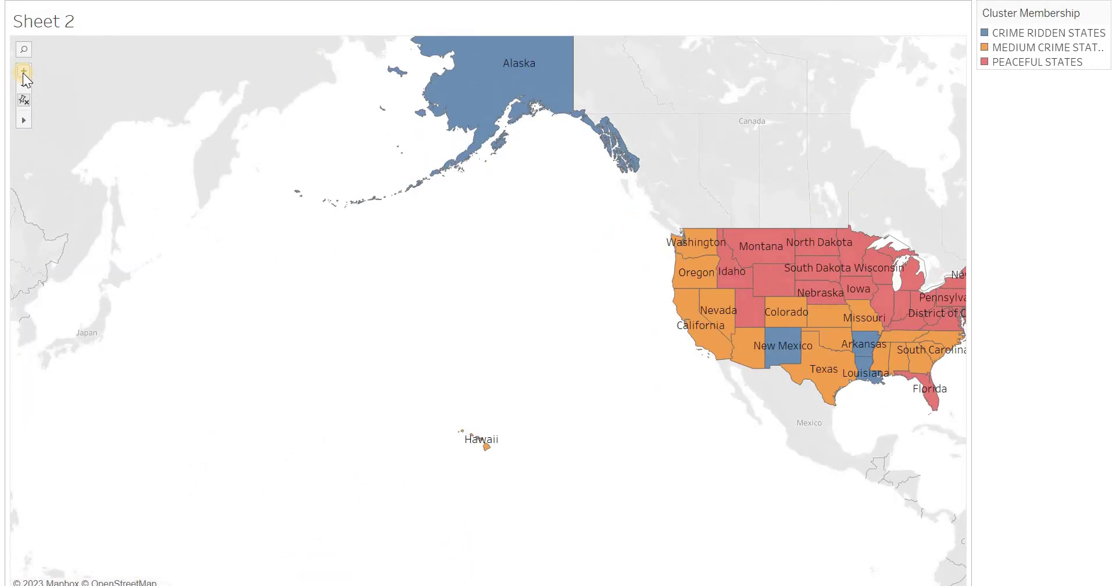